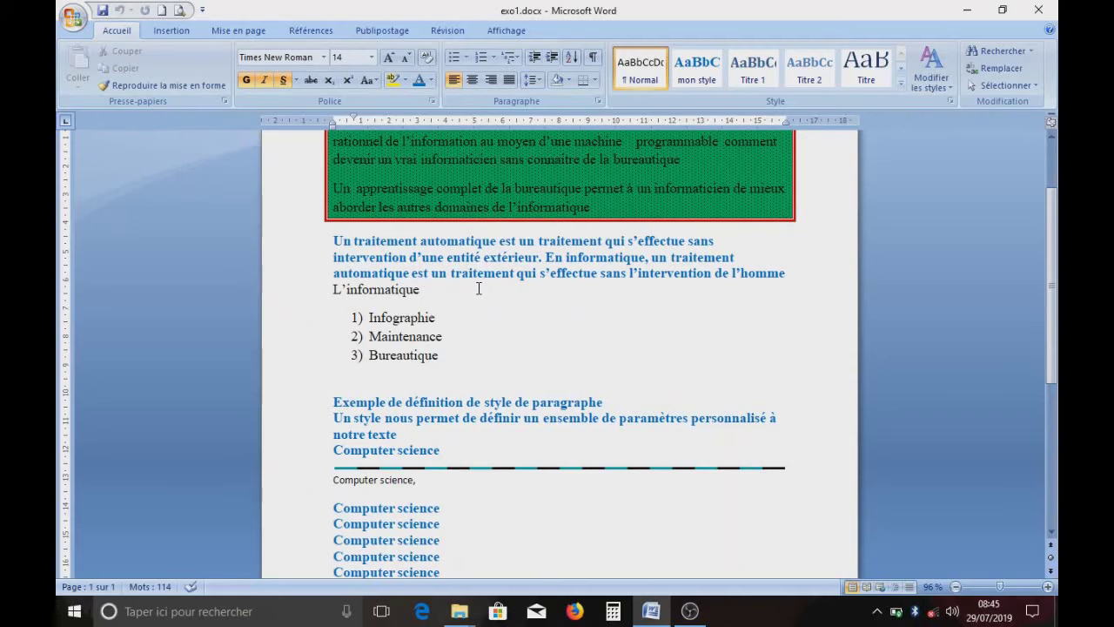
- Open the document exo1.docx from the recent documents
{"action": "scroll", "coordinate": [451, 333], "scroll_direction": "up", "scroll_amount": 3}
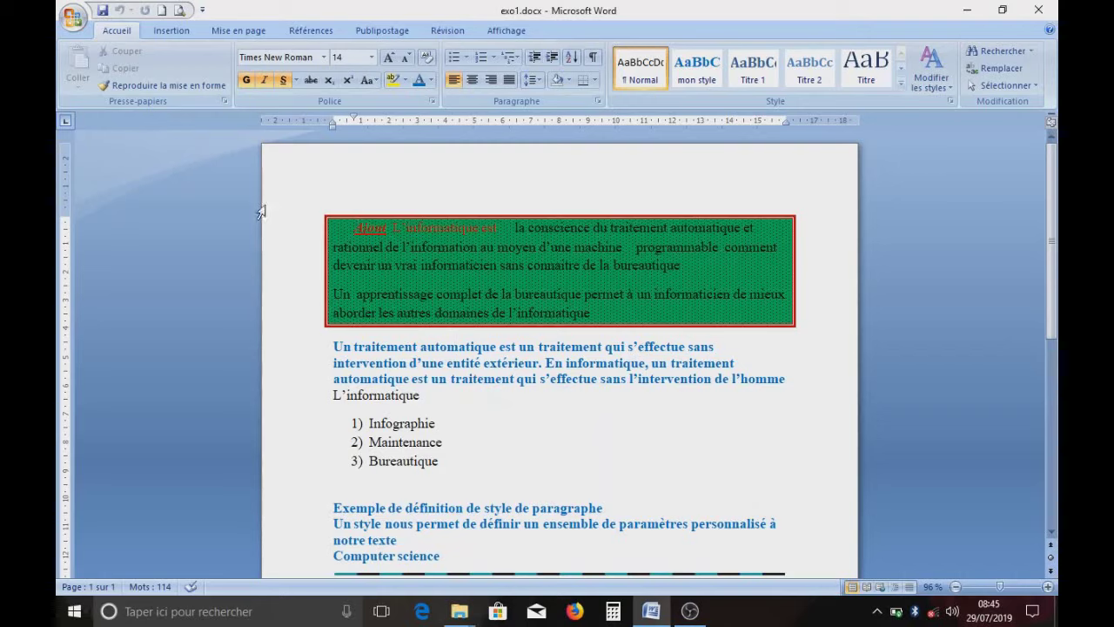
{"action": "left_click", "coordinate": [75, 19]}
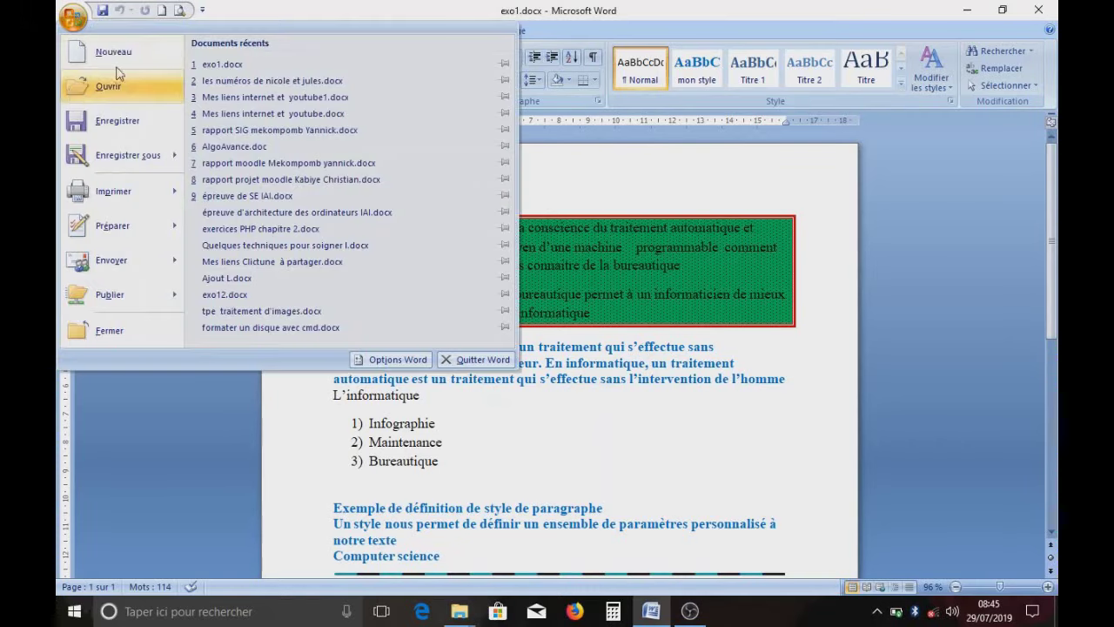
{"action": "left_click", "coordinate": [220, 67]}
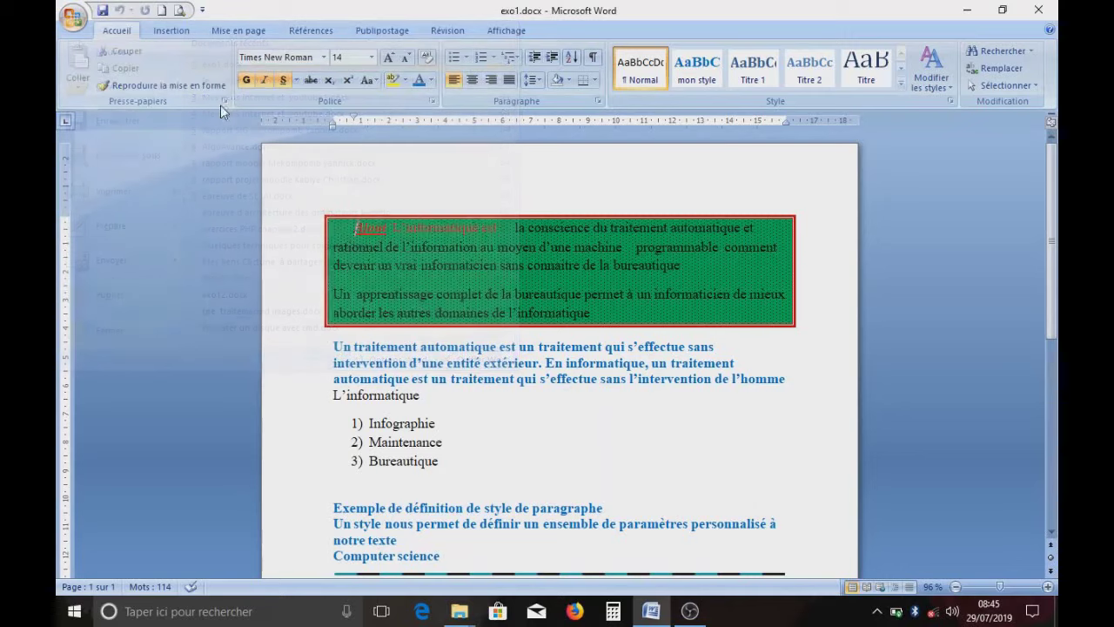
- Look through the content of exo1.docx, from the green framed paragraph to the last "Computer science" line and the blank space below
{"action": "scroll", "coordinate": [427, 338], "scroll_direction": "down", "scroll_amount": 5}
{"action": "scroll", "coordinate": [427, 338], "scroll_direction": "up", "scroll_amount": 7}
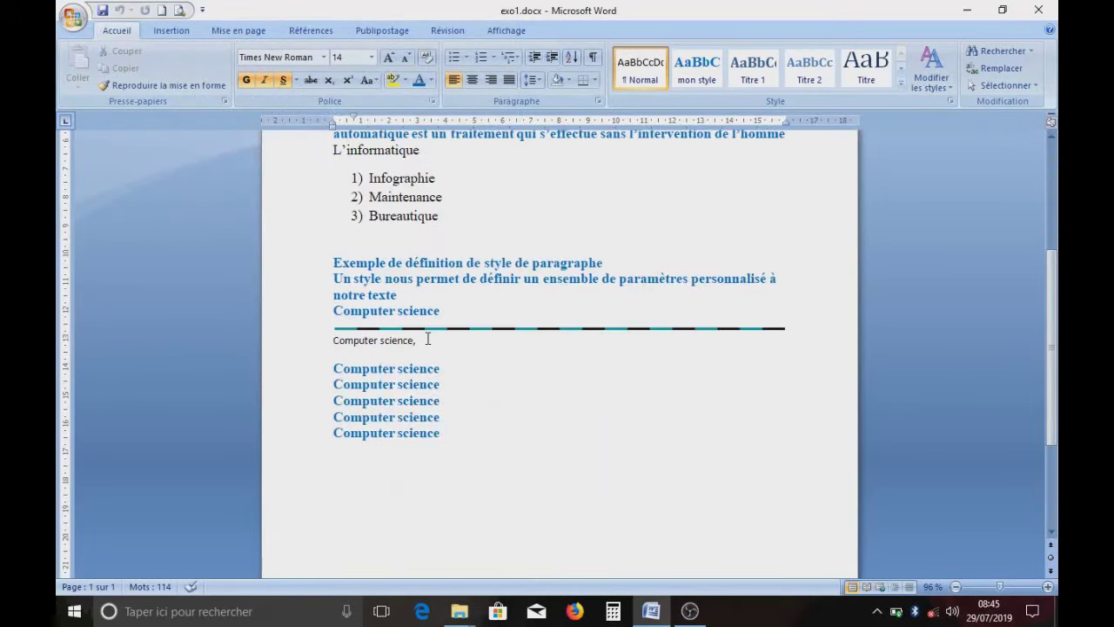
{"action": "scroll", "coordinate": [428, 337], "scroll_direction": "down", "scroll_amount": 5}
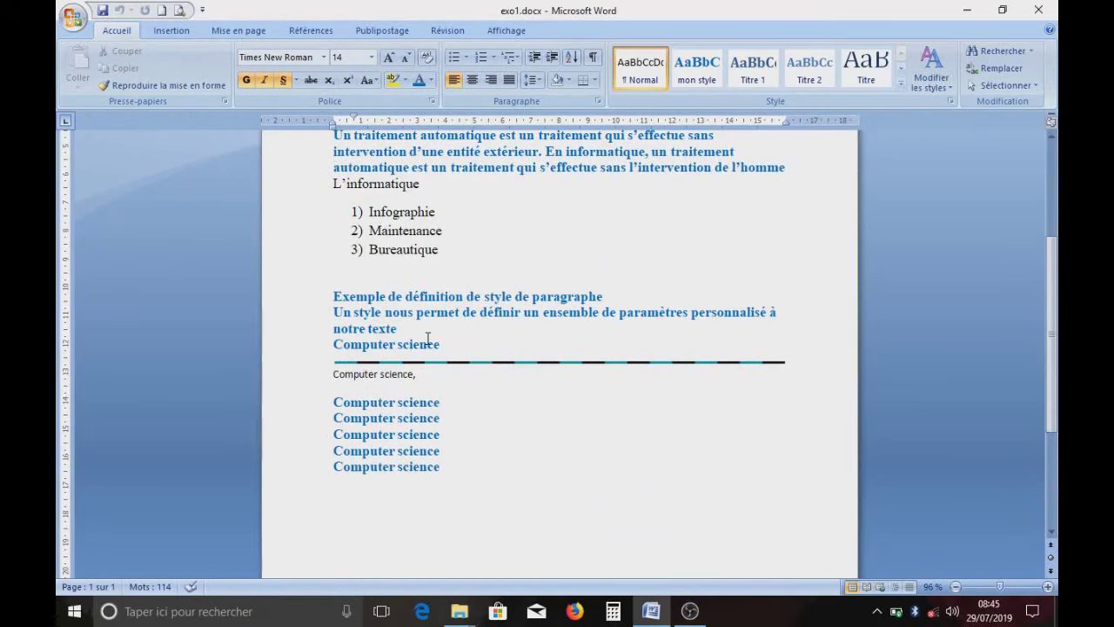
{"action": "scroll", "coordinate": [428, 338], "scroll_direction": "down", "scroll_amount": 4}
{"action": "scroll", "coordinate": [427, 339], "scroll_direction": "down", "scroll_amount": 1}
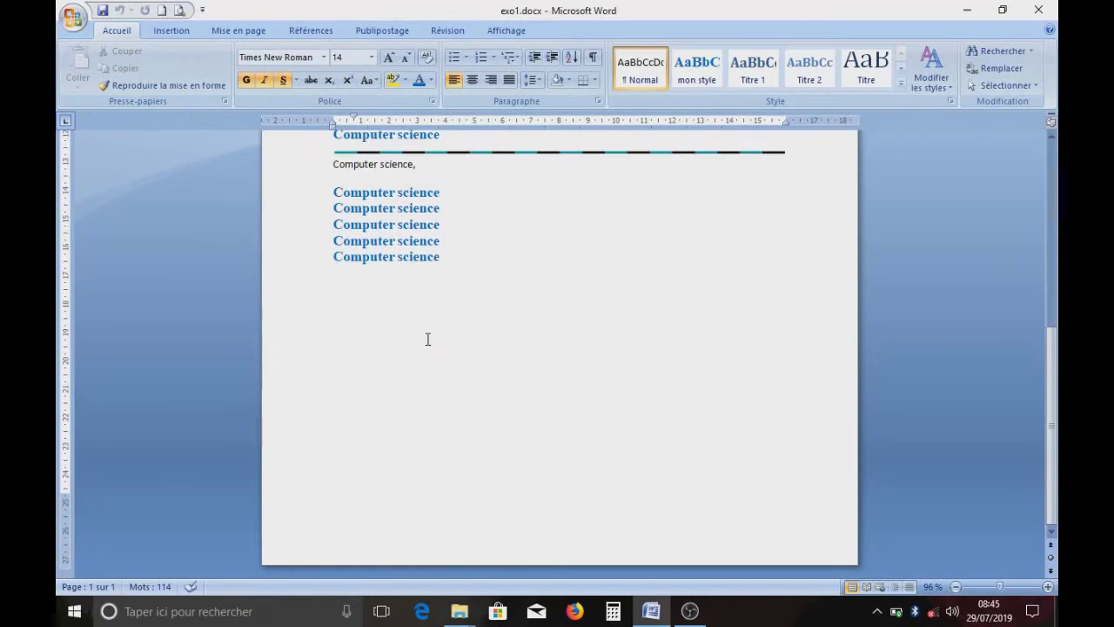
{"action": "scroll", "coordinate": [427, 338], "scroll_direction": "up", "scroll_amount": 7}
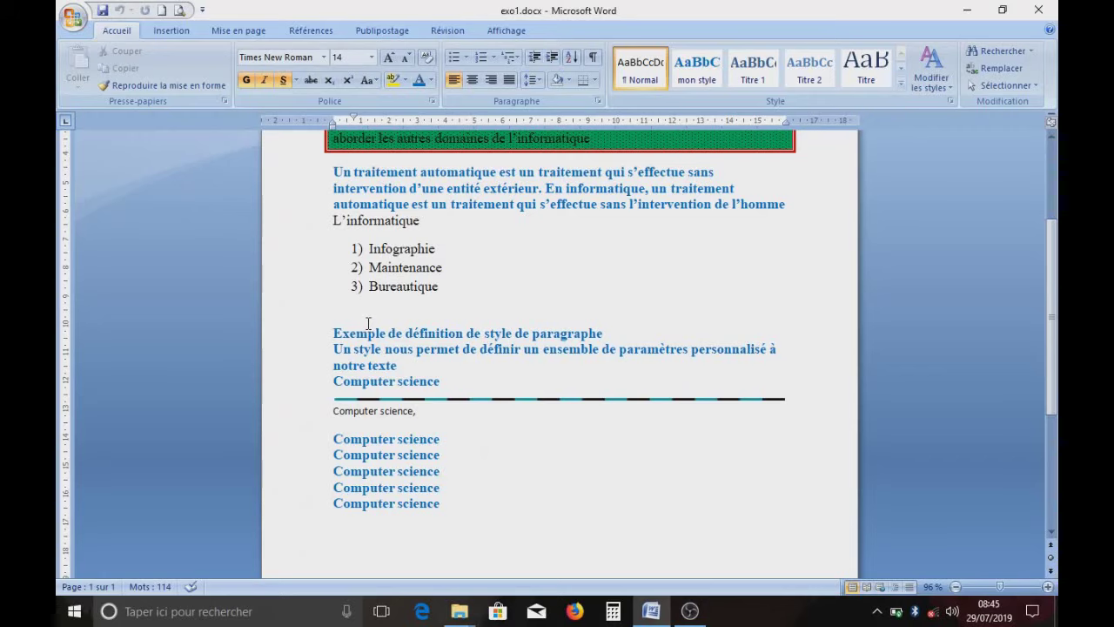
{"action": "scroll", "coordinate": [368, 324], "scroll_direction": "down", "scroll_amount": 4}
{"action": "scroll", "coordinate": [368, 324], "scroll_direction": "up", "scroll_amount": 5}
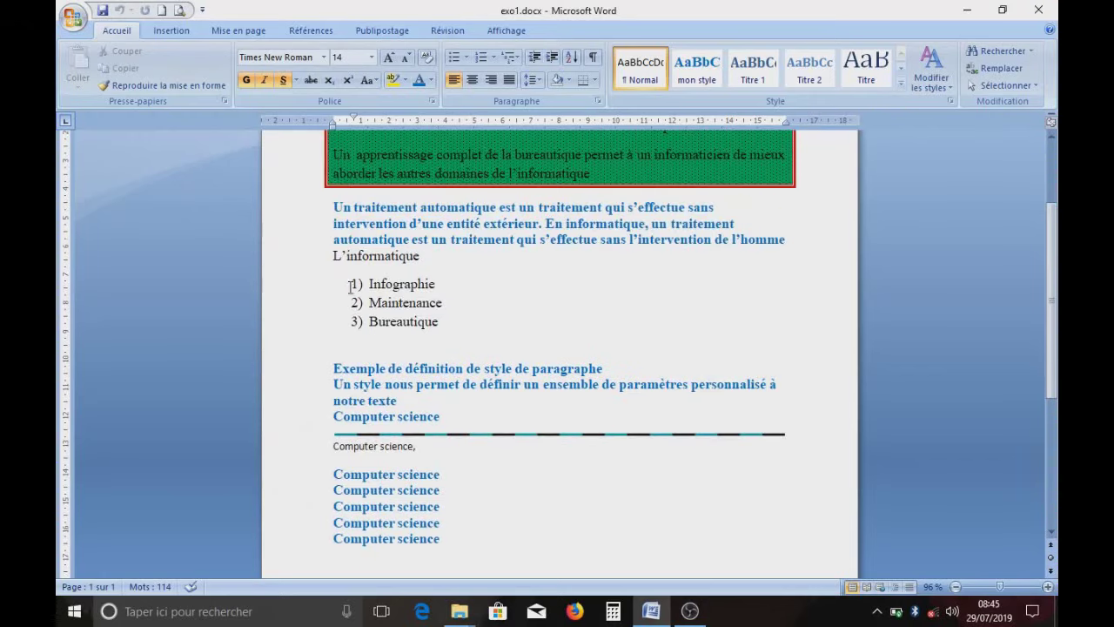
{"action": "scroll", "coordinate": [353, 285], "scroll_direction": "down", "scroll_amount": 5}
{"action": "scroll", "coordinate": [394, 344], "scroll_direction": "down", "scroll_amount": 2}
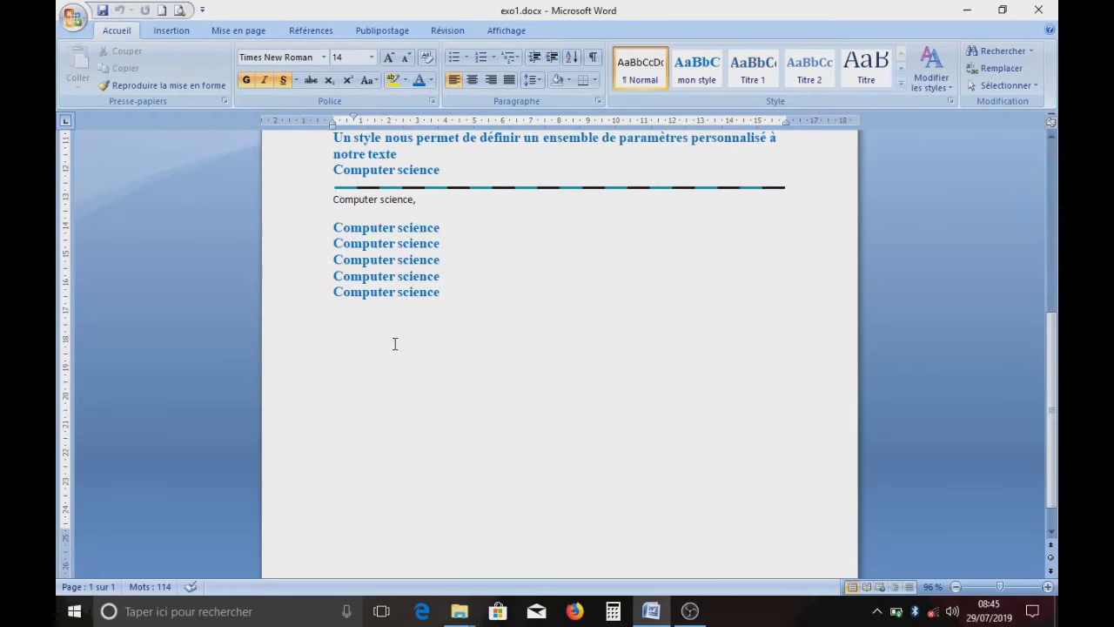
{"action": "scroll", "coordinate": [394, 344], "scroll_direction": "down", "scroll_amount": 1}
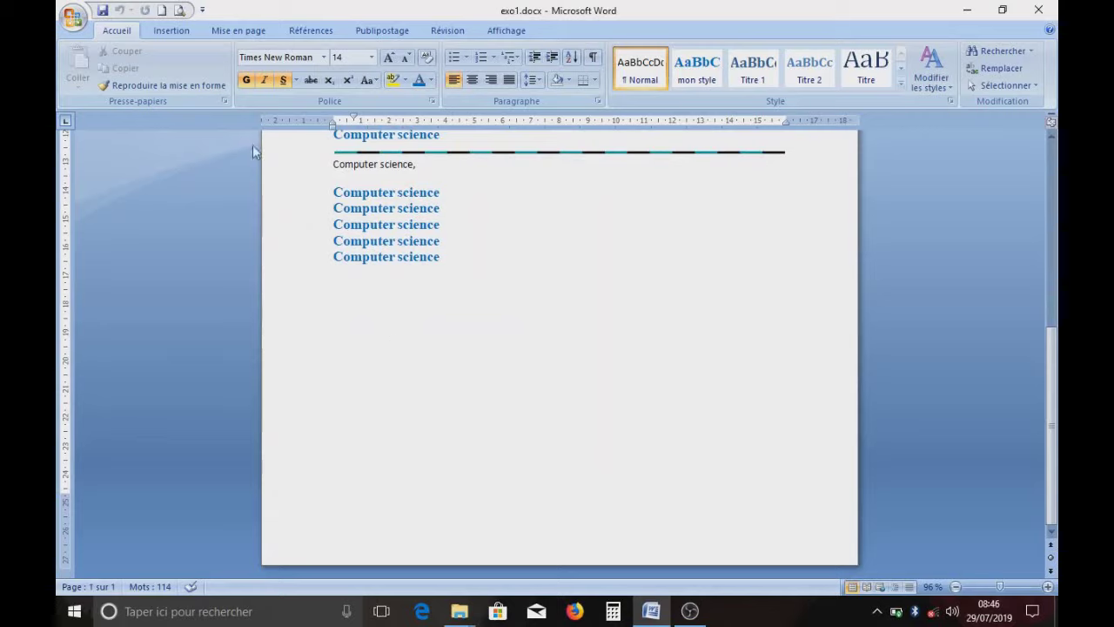
- Add an empty line below the last "Computer science" line
{"action": "left_click", "coordinate": [175, 30]}
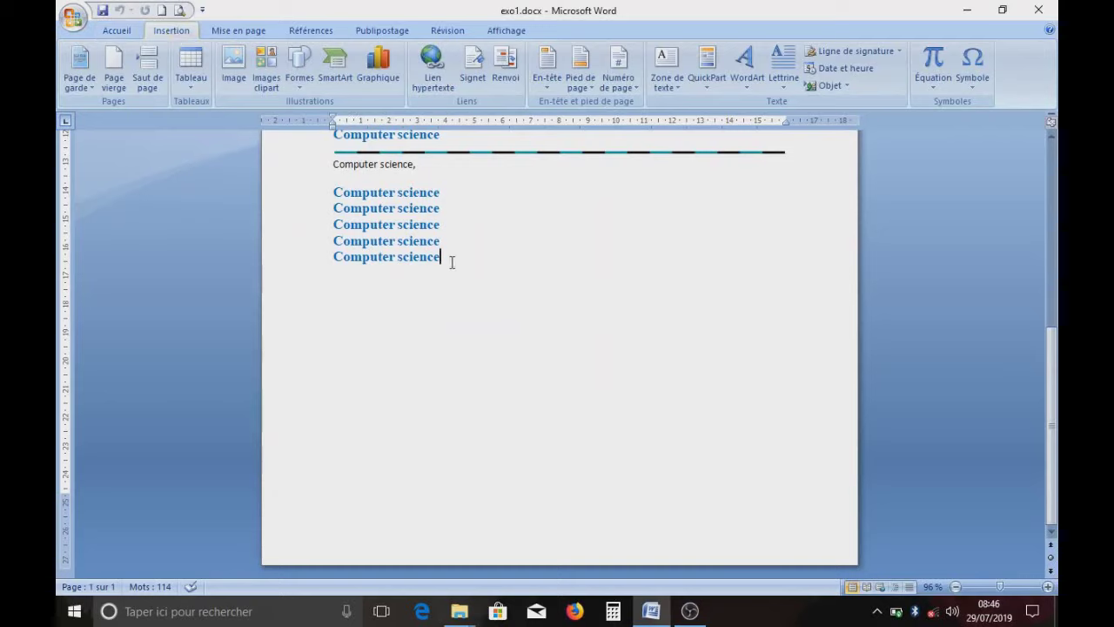
{"action": "key", "text": "Return"}
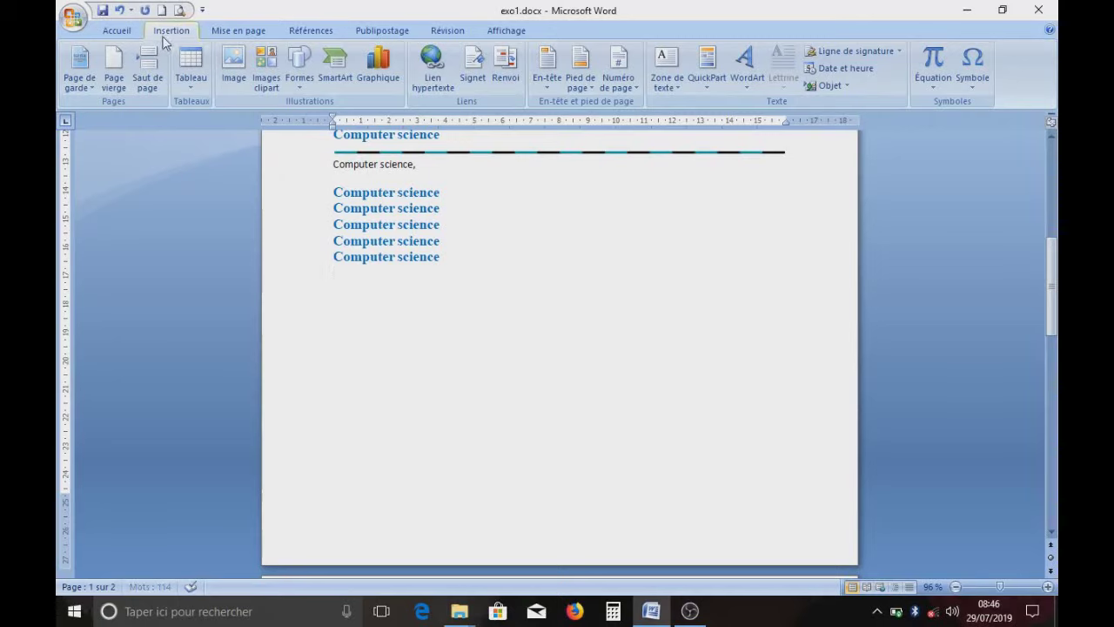
- Insert a table of 5 columns and 2 rows with Auto fixed column width on the empty line, and move it slightly down
{"action": "left_click", "coordinate": [191, 81]}
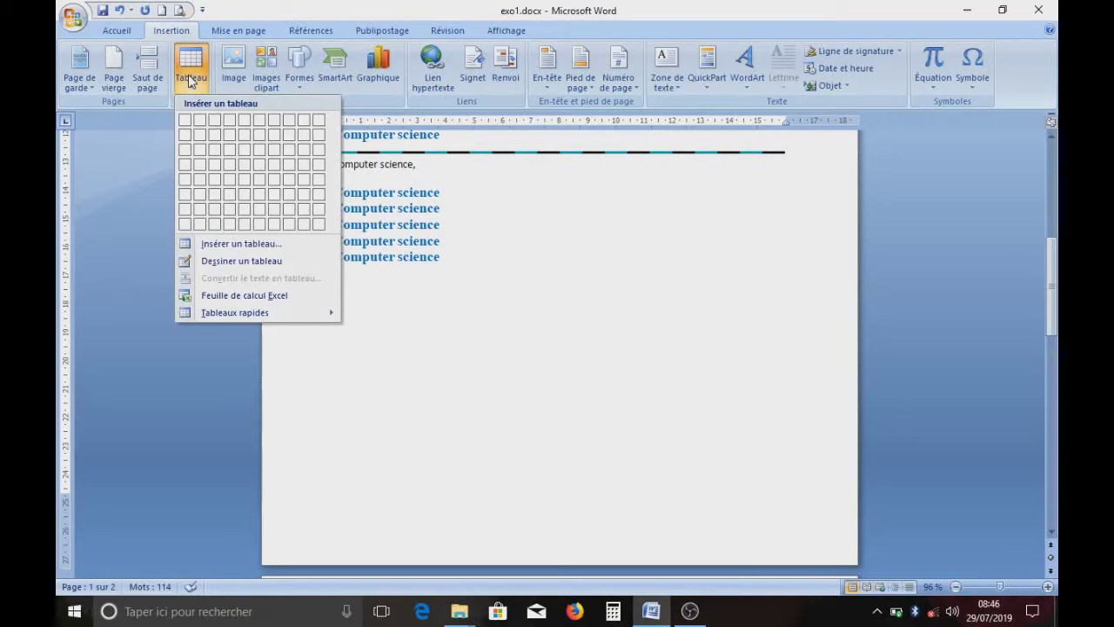
{"action": "left_click", "coordinate": [217, 249]}
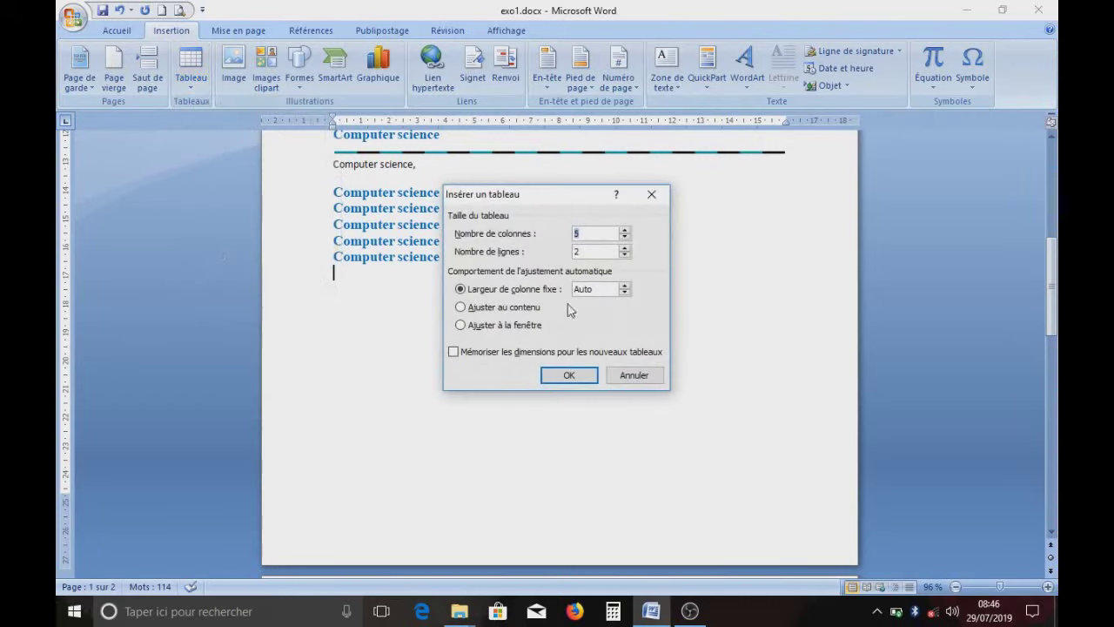
{"action": "left_click_drag", "start_coordinate": [535, 206], "coordinate": [366, 197]}
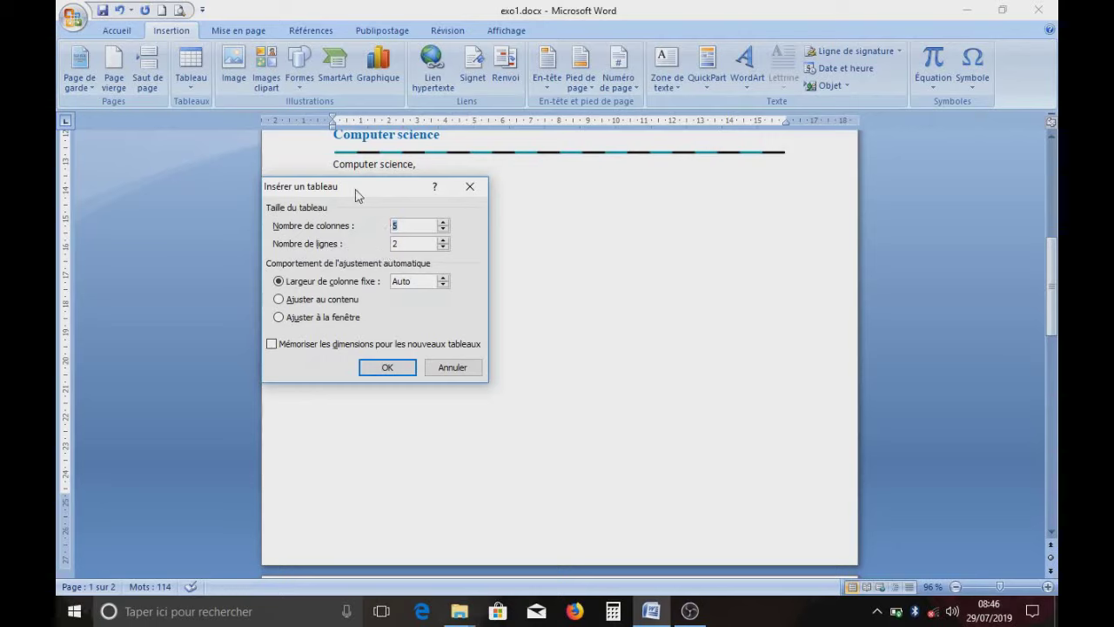
{"action": "left_click_drag", "start_coordinate": [354, 195], "coordinate": [362, 195]}
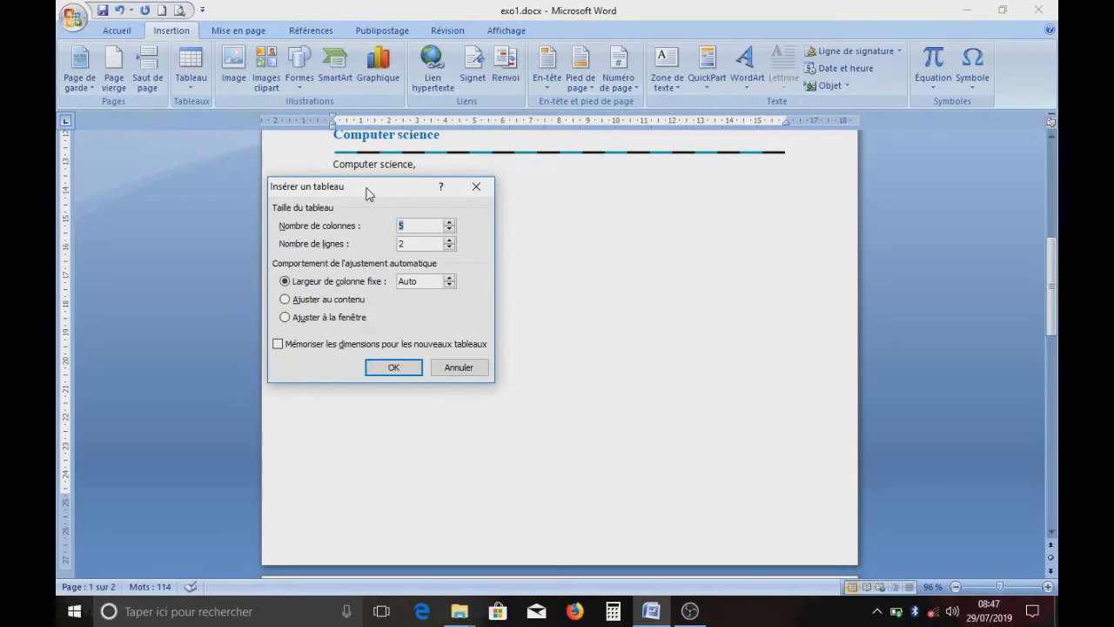
{"action": "left_click_drag", "start_coordinate": [366, 193], "coordinate": [361, 194]}
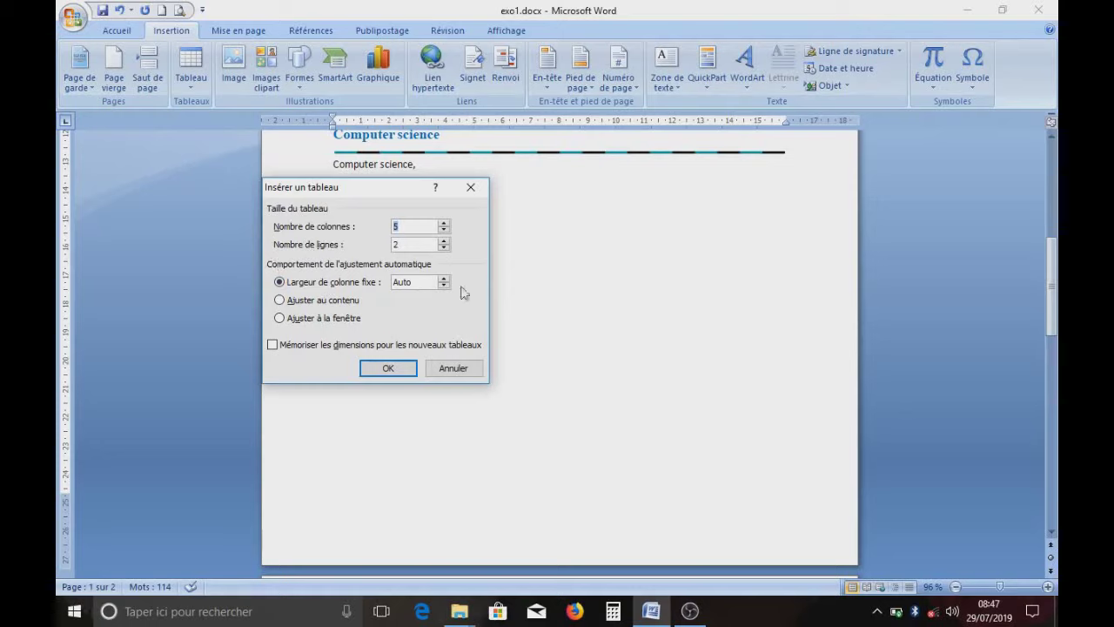
{"action": "left_click", "coordinate": [389, 372]}
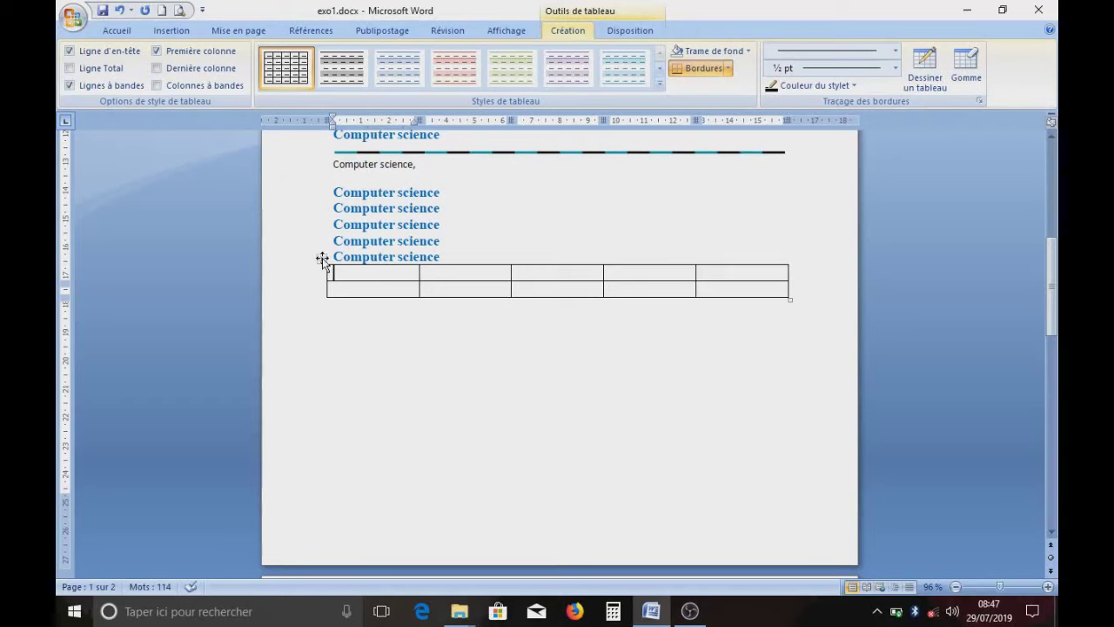
{"action": "left_click_drag", "start_coordinate": [322, 257], "coordinate": [322, 315]}
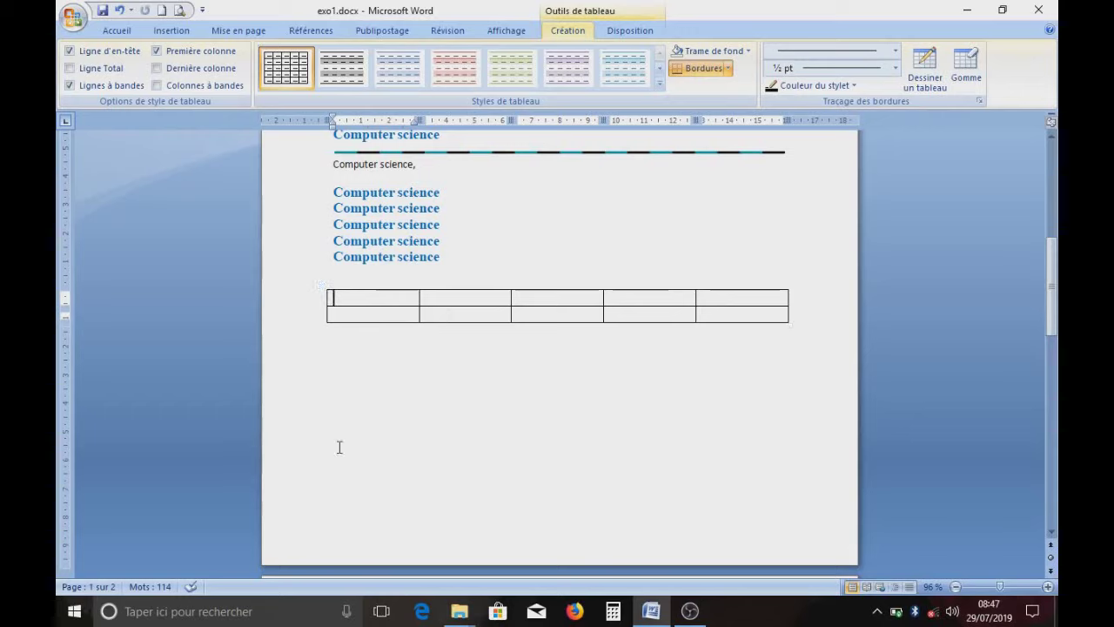
- Select the table's columns one at a time from the first to the fifth, then the first two again
{"action": "left_click", "coordinate": [374, 286]}
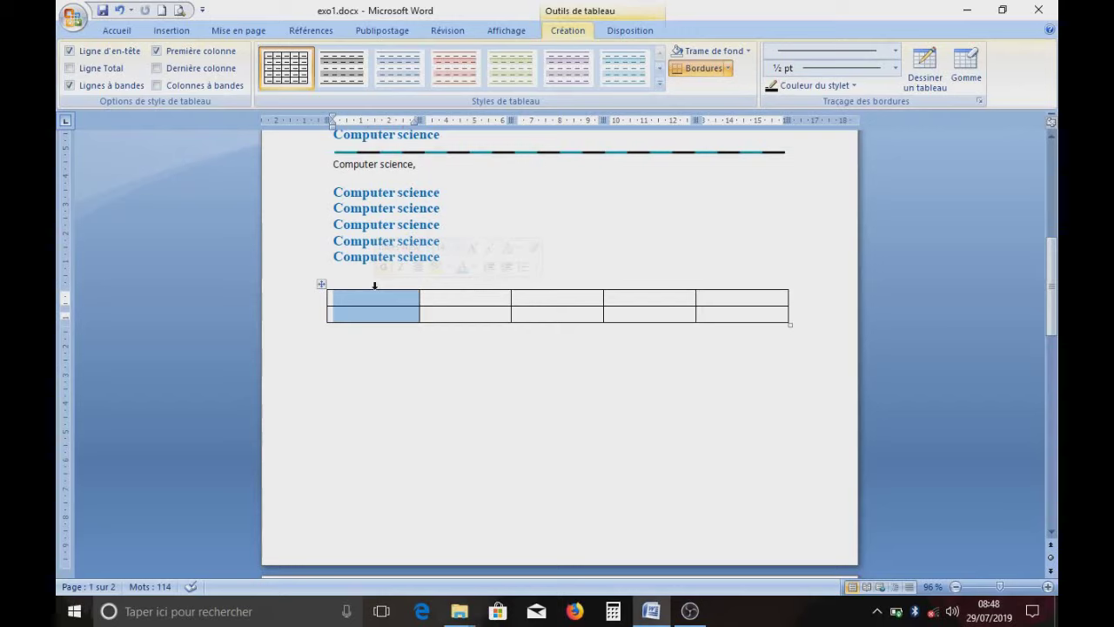
{"action": "left_click", "coordinate": [461, 286]}
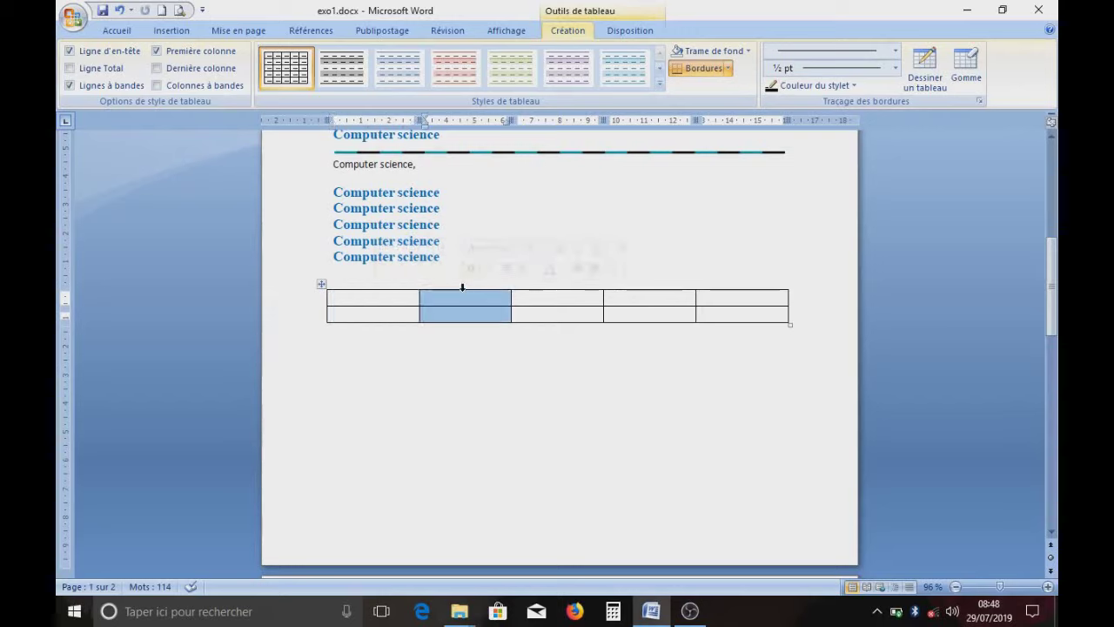
{"action": "left_click", "coordinate": [551, 287]}
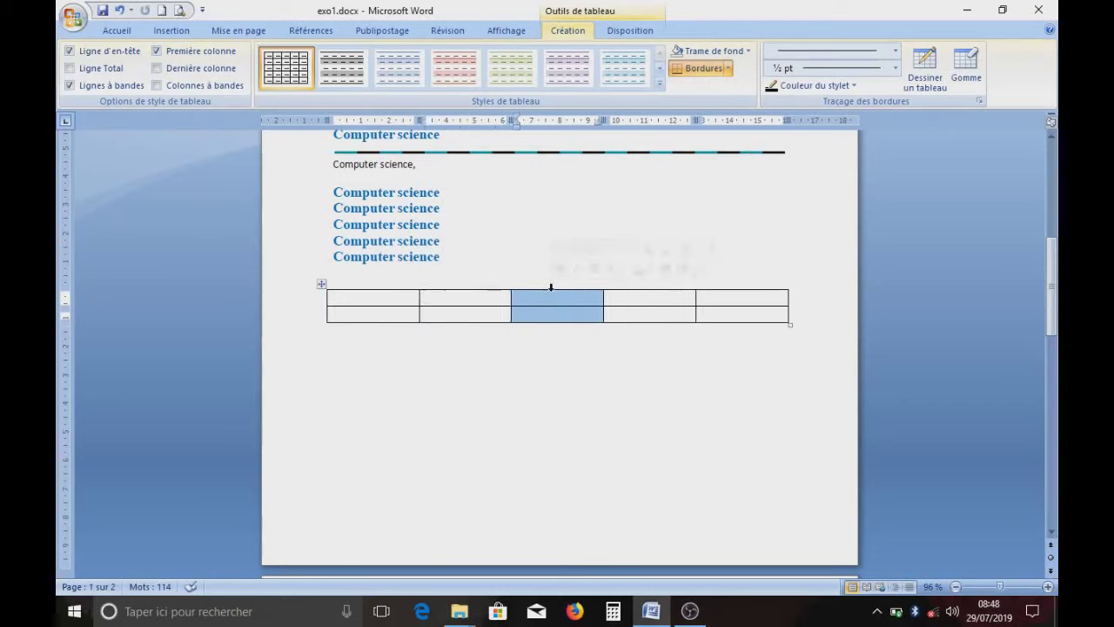
{"action": "left_click", "coordinate": [647, 297]}
{"action": "left_click", "coordinate": [647, 286]}
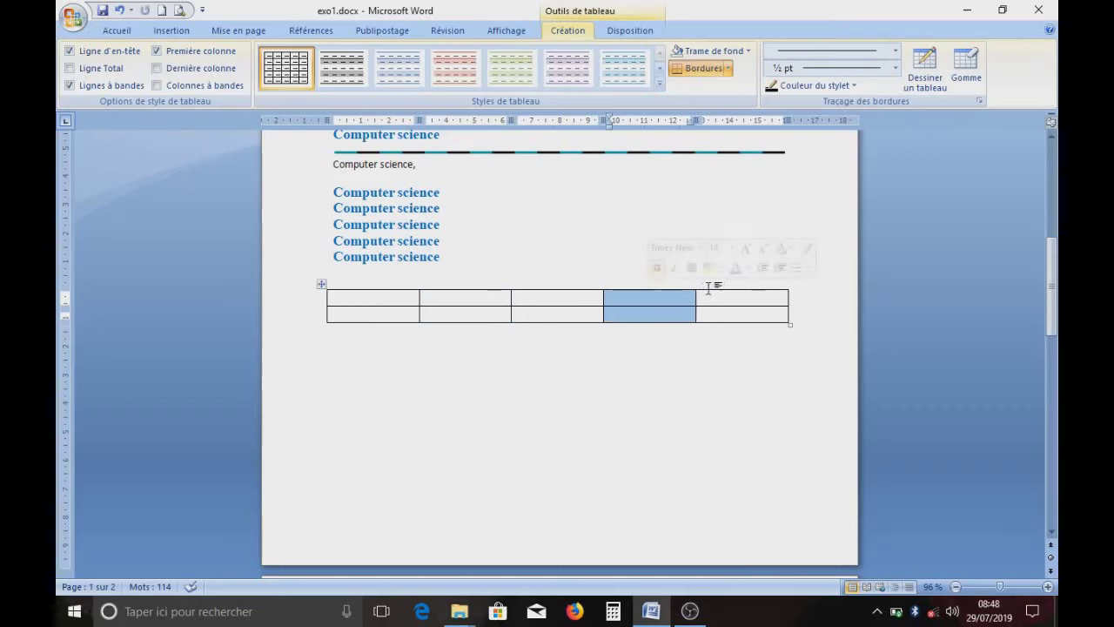
{"action": "left_click", "coordinate": [742, 287]}
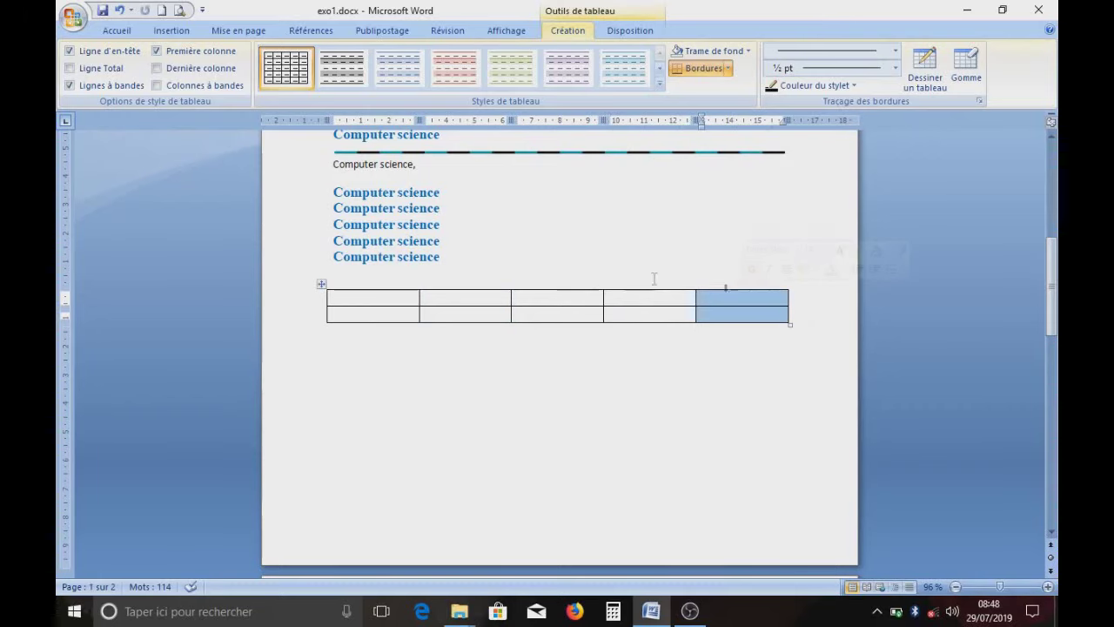
{"action": "left_click", "coordinate": [565, 259]}
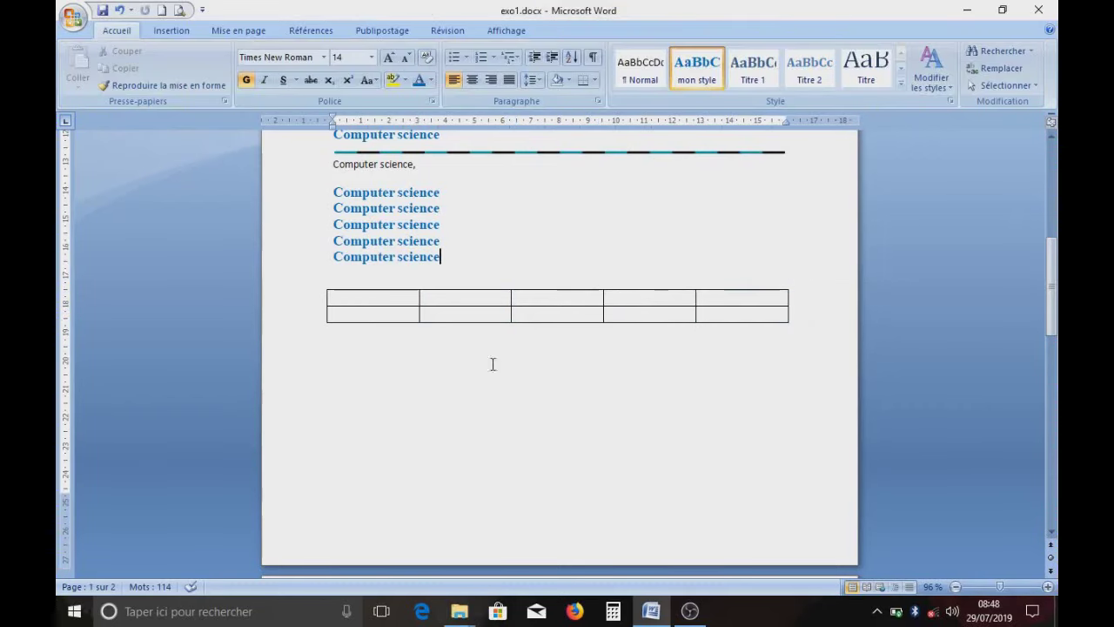
{"action": "left_click", "coordinate": [372, 287]}
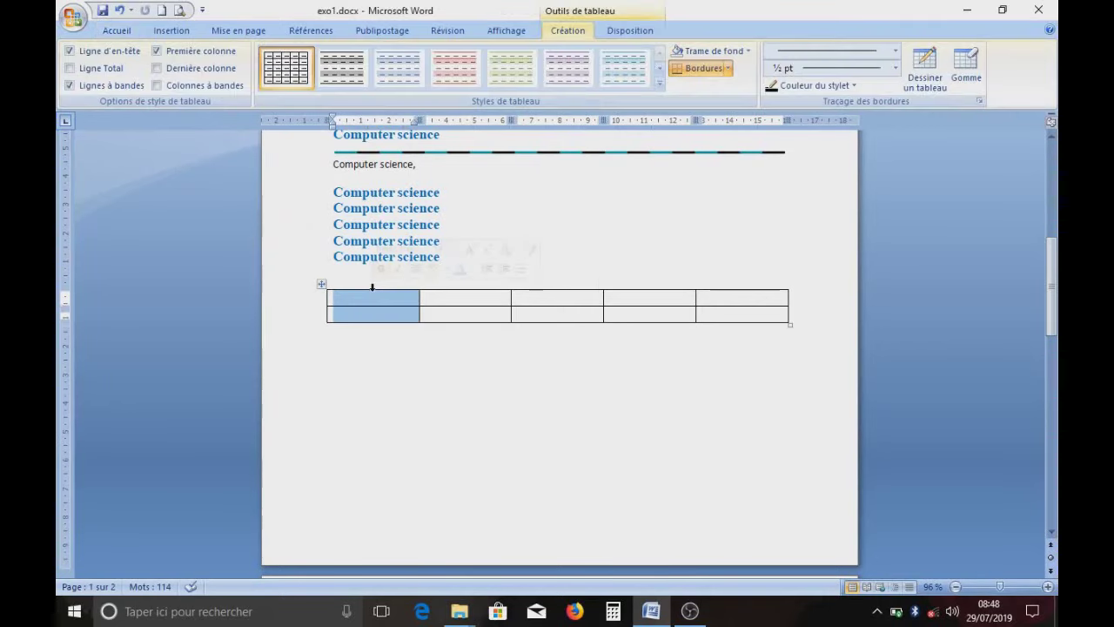
{"action": "left_click", "coordinate": [462, 285]}
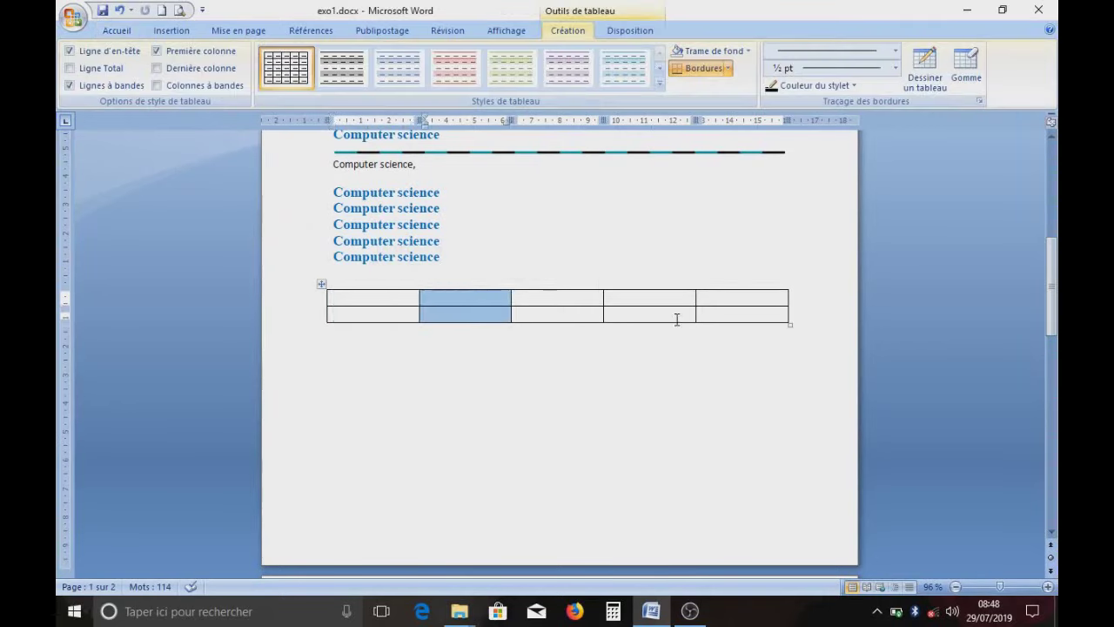
- Select the first cell of the top row and the first cell of the second row, and clear the selection below the table
{"action": "left_click", "coordinate": [285, 305]}
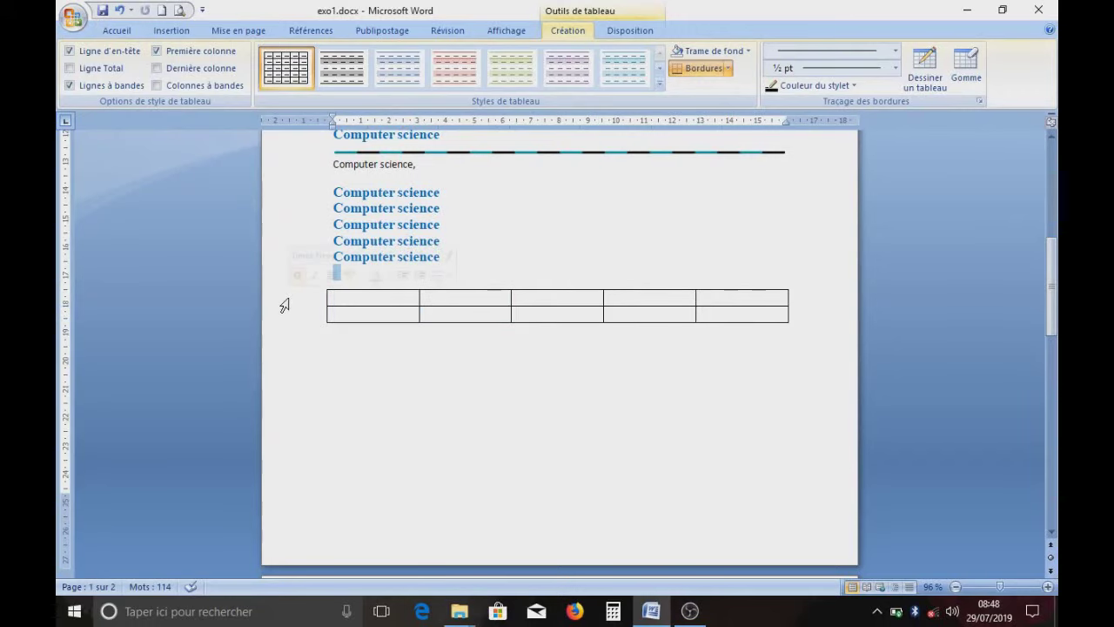
{"action": "left_click", "coordinate": [325, 301]}
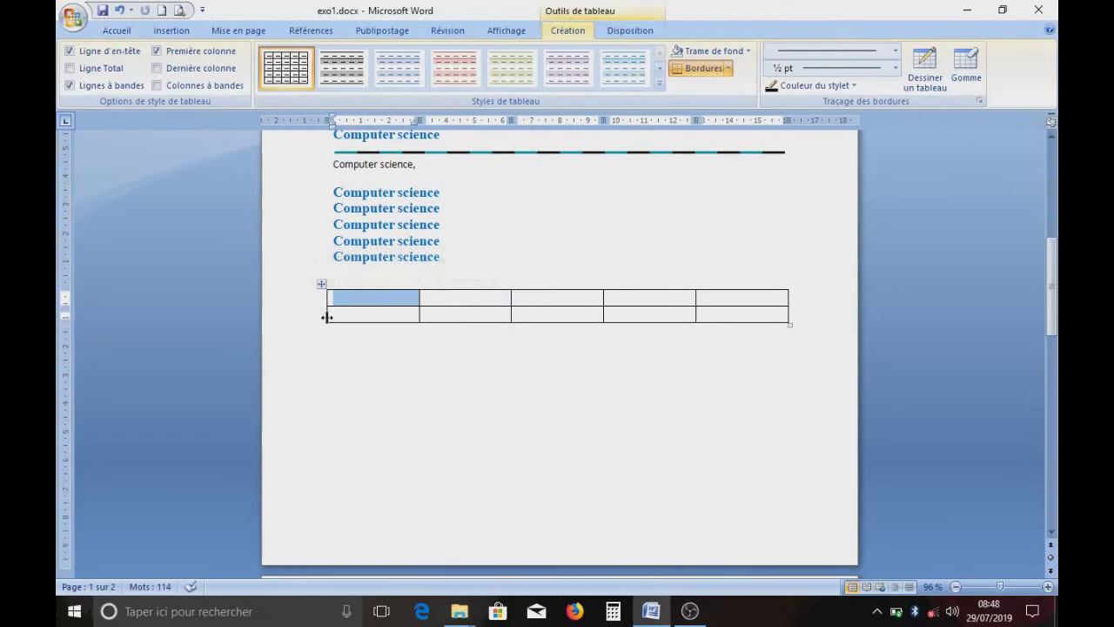
{"action": "left_click", "coordinate": [324, 320]}
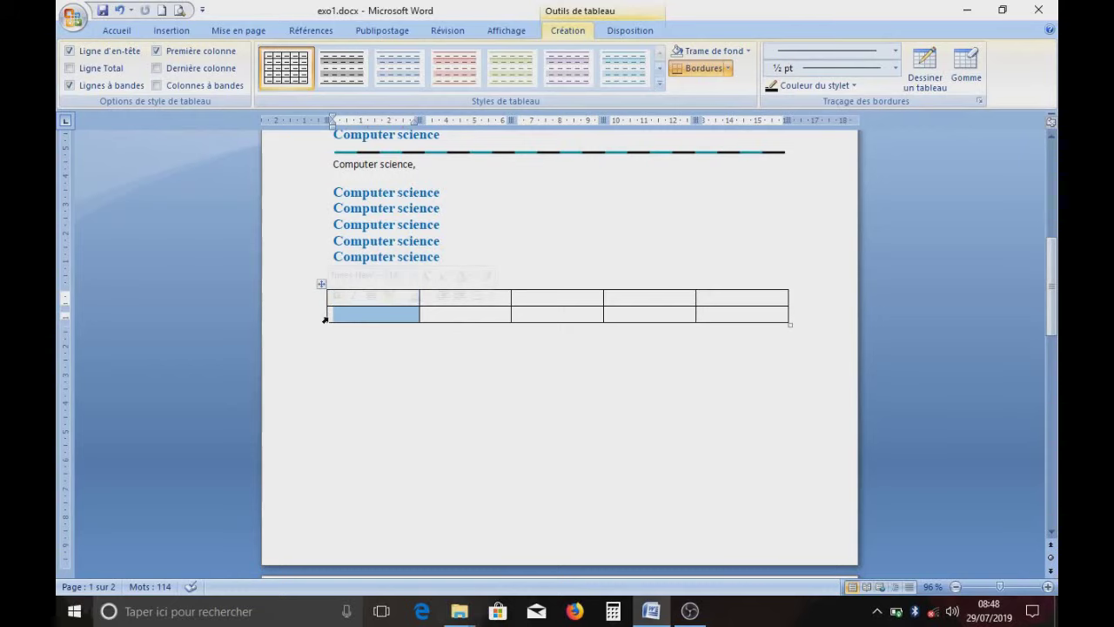
{"action": "left_click", "coordinate": [450, 332]}
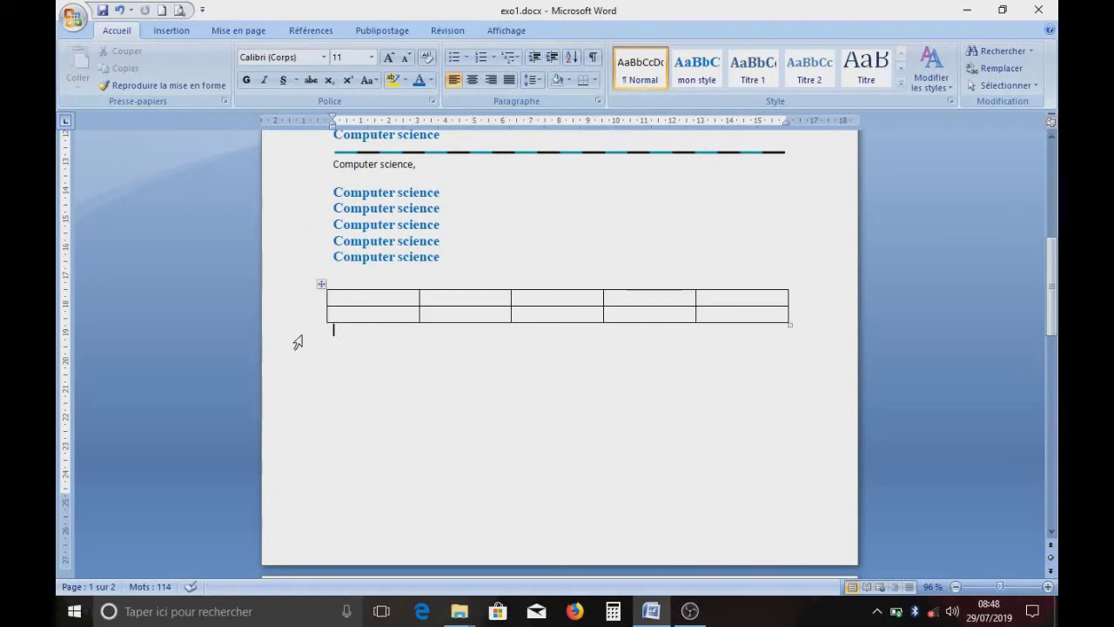
- Undo the table's move and its insertion
{"action": "left_click", "coordinate": [118, 10]}
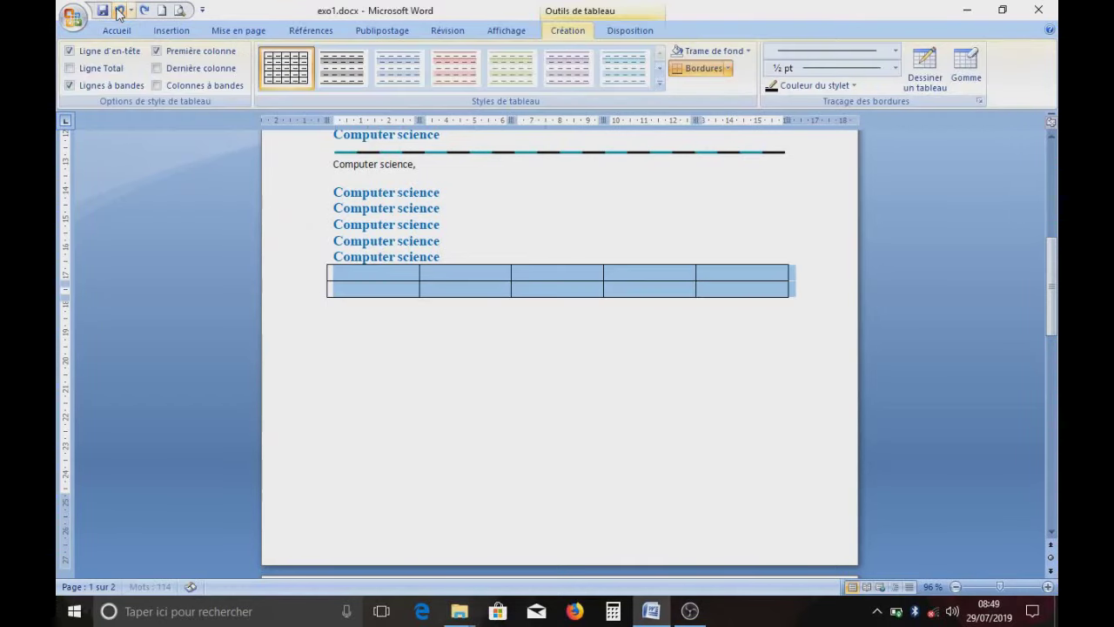
{"action": "left_click", "coordinate": [118, 11]}
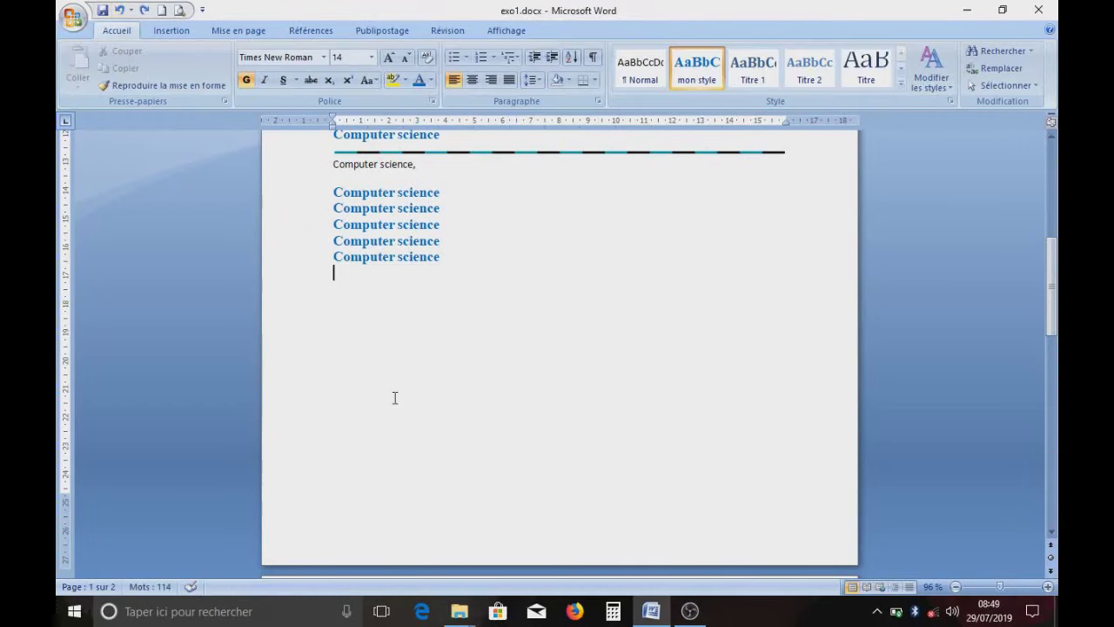
- Draw a table outline about 17 cm wide below the last Computer science line using the Draw Table tool
{"action": "left_click", "coordinate": [175, 33]}
{"action": "left_click", "coordinate": [188, 81]}
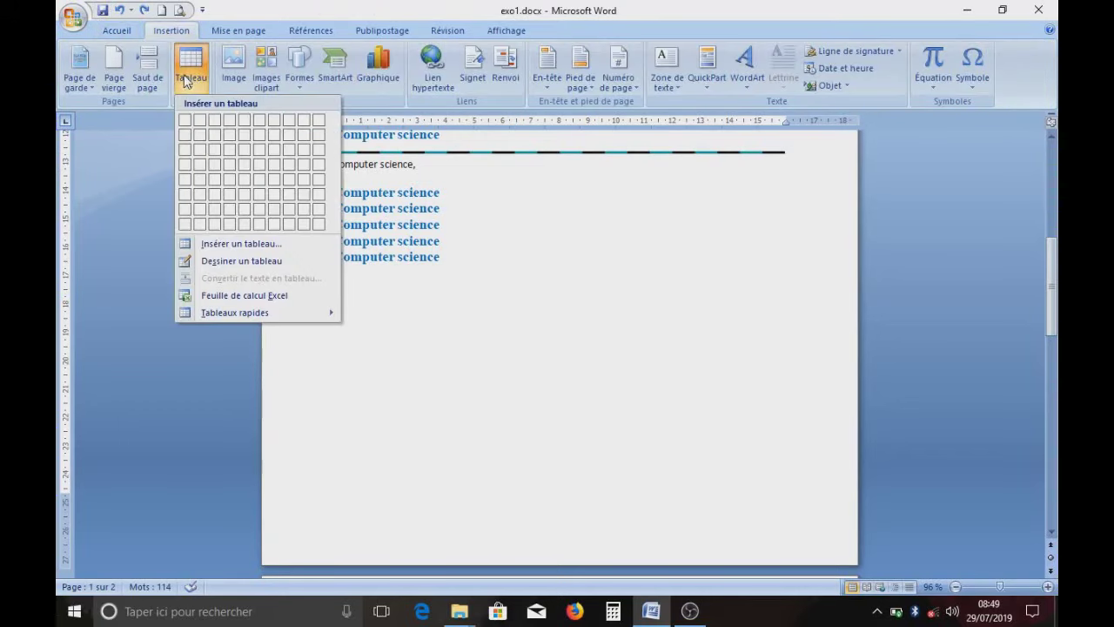
{"action": "left_click", "coordinate": [226, 261]}
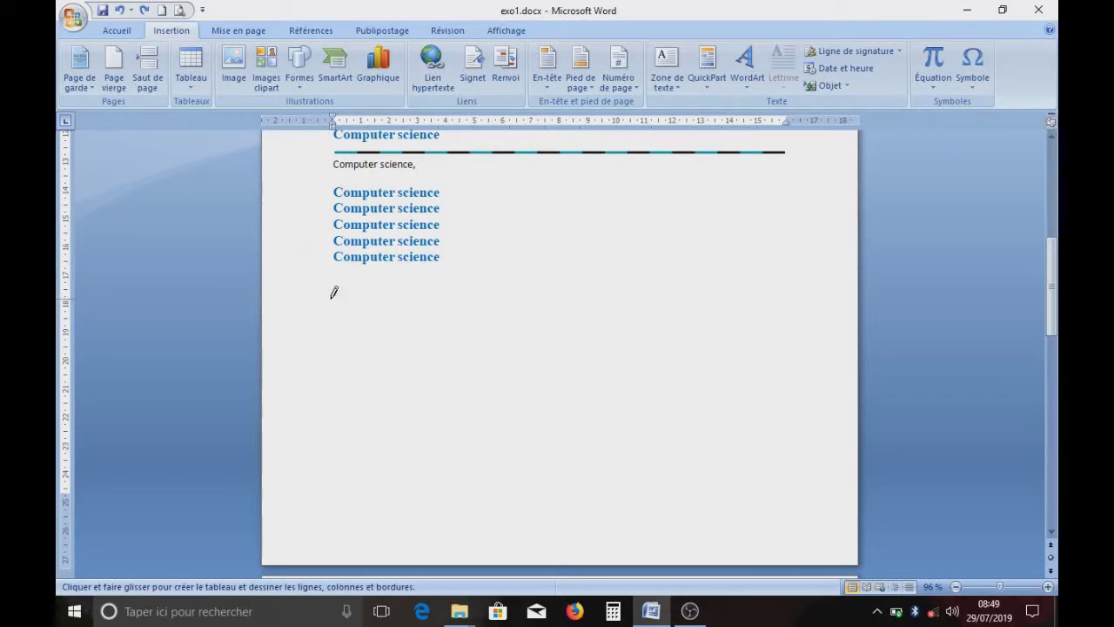
{"action": "left_click_drag", "start_coordinate": [337, 288], "coordinate": [342, 298]}
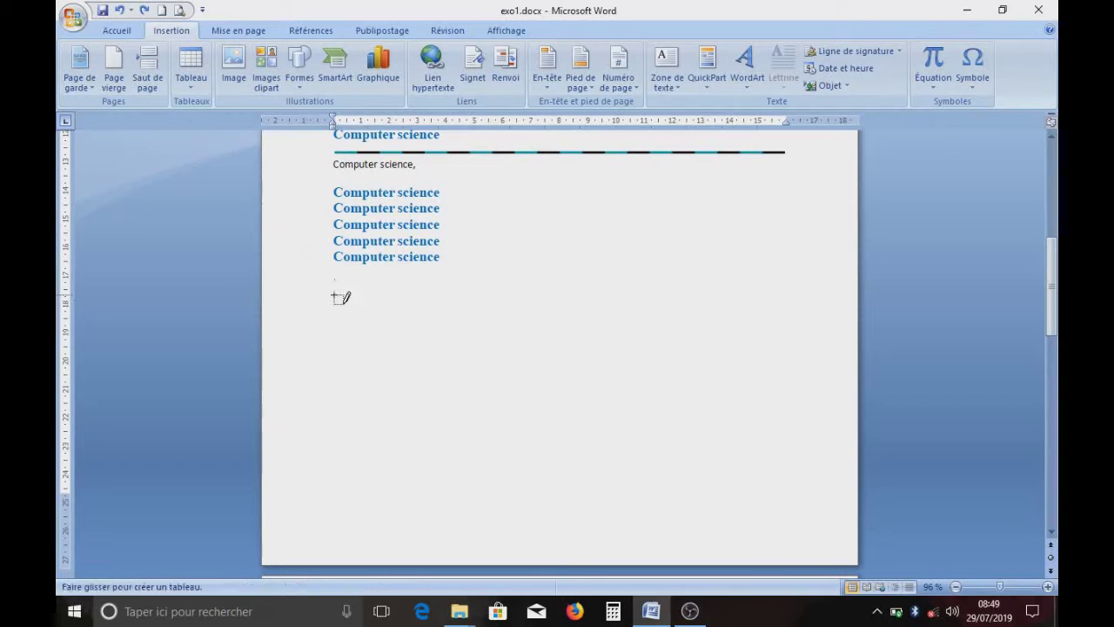
{"action": "mouse_move", "coordinate": [342, 297]}
{"action": "left_mouse_down"}
{"action": "mouse_move", "coordinate": [490, 361]}
{"action": "mouse_move", "coordinate": [686, 391]}
{"action": "mouse_move", "coordinate": [816, 386]}
{"action": "left_mouse_up"}
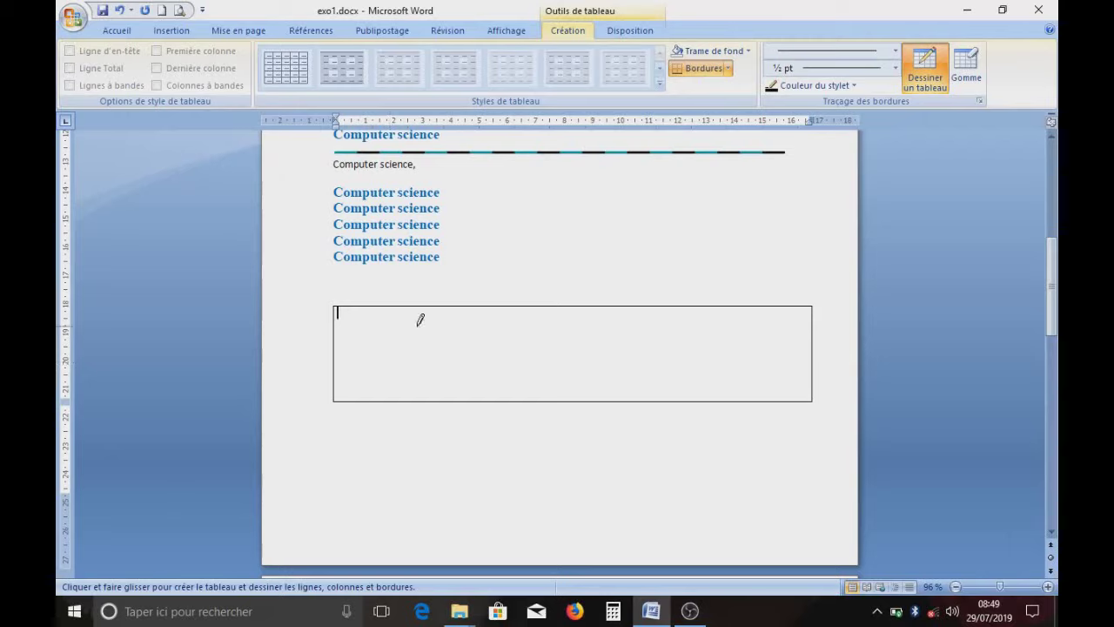
- Draw two horizontal and six vertical lines inside the outline to divide it into three rows and seven columns
{"action": "left_click_drag", "start_coordinate": [334, 329], "coordinate": [690, 331]}
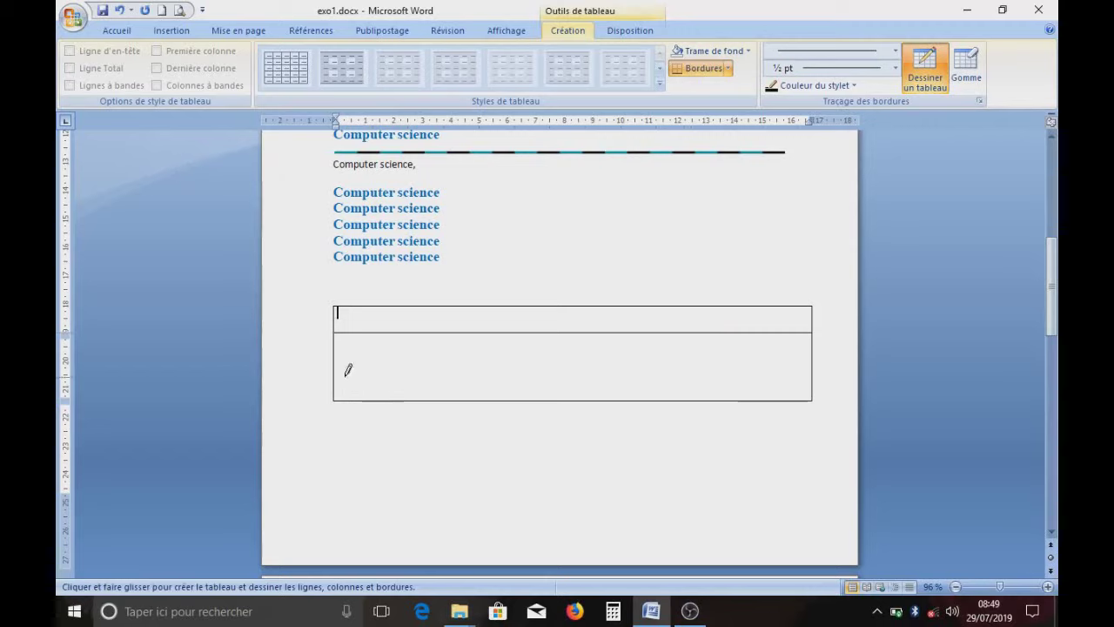
{"action": "mouse_move", "coordinate": [335, 363]}
{"action": "left_mouse_down"}
{"action": "mouse_move", "coordinate": [695, 350]}
{"action": "mouse_move", "coordinate": [750, 359]}
{"action": "left_mouse_up"}
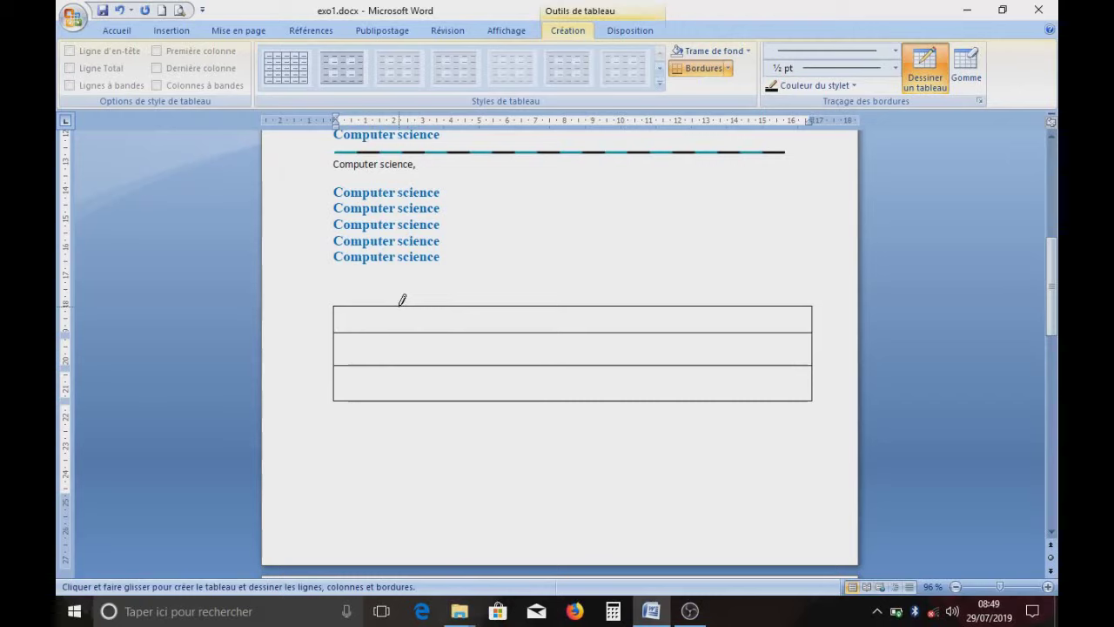
{"action": "left_click_drag", "start_coordinate": [398, 305], "coordinate": [398, 400]}
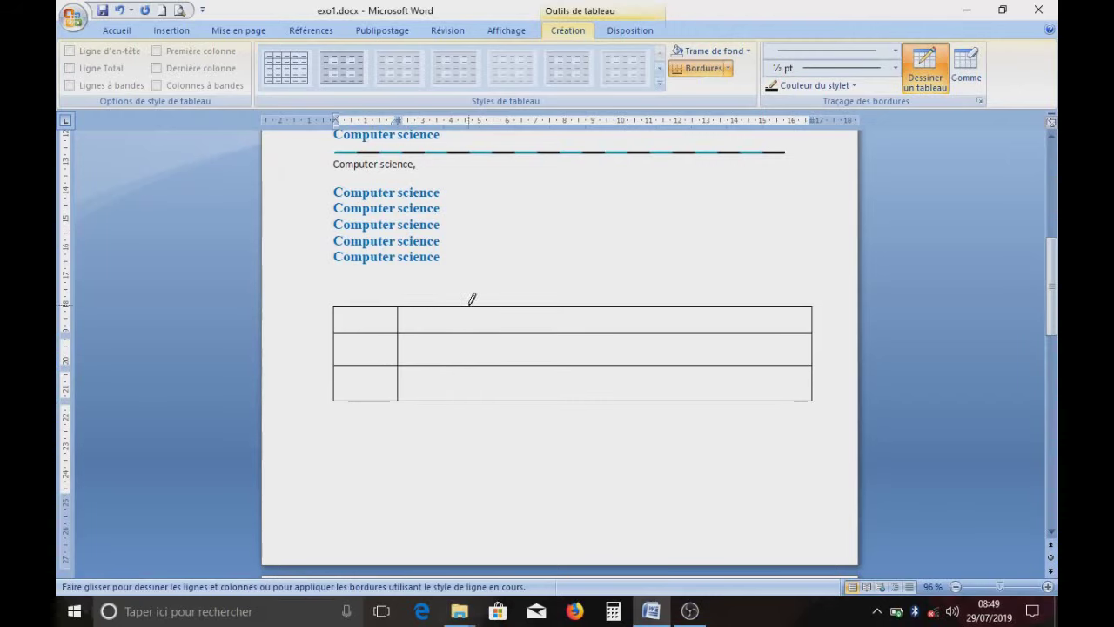
{"action": "left_click_drag", "start_coordinate": [479, 386], "coordinate": [470, 399]}
{"action": "left_click_drag", "start_coordinate": [546, 304], "coordinate": [545, 399]}
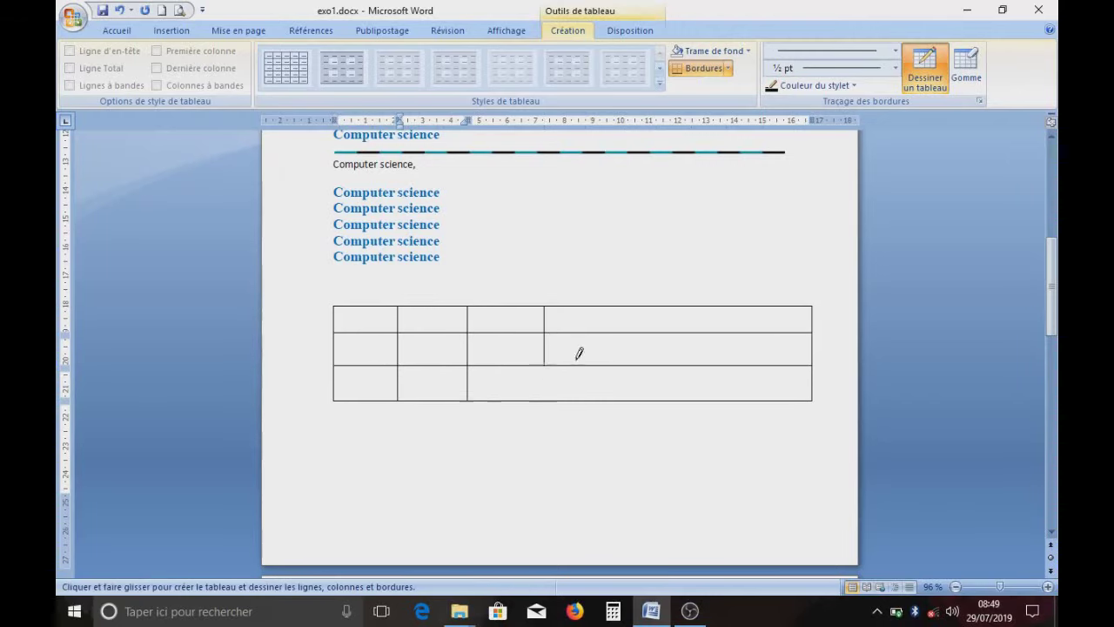
{"action": "left_click_drag", "start_coordinate": [626, 305], "coordinate": [628, 400]}
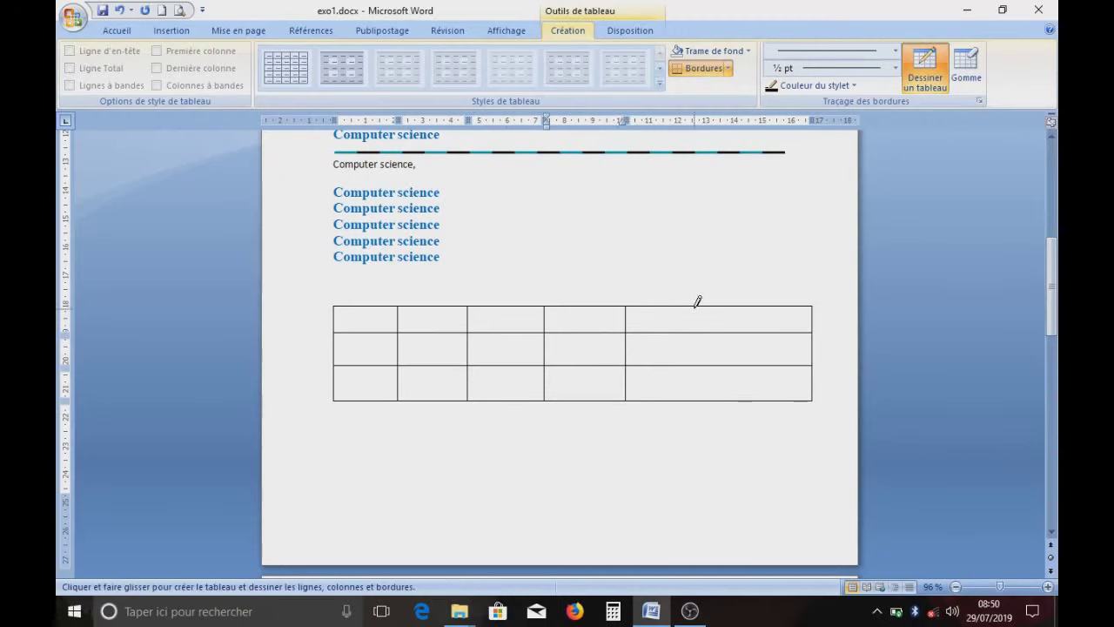
{"action": "left_click_drag", "start_coordinate": [697, 301], "coordinate": [699, 396]}
{"action": "left_click_drag", "start_coordinate": [752, 306], "coordinate": [754, 397]}
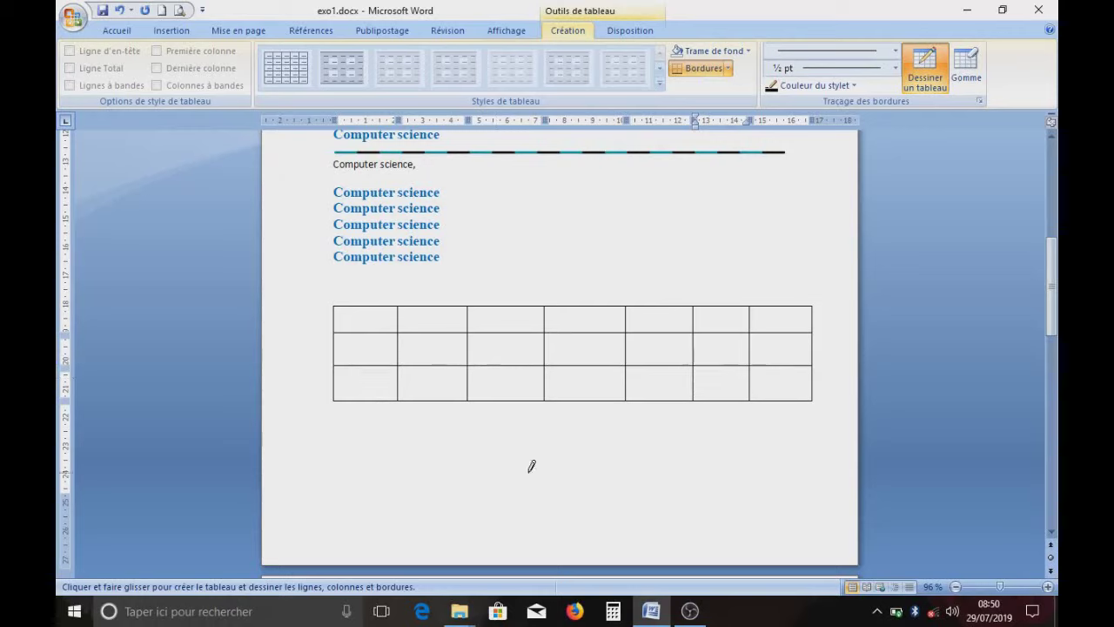
- Undo all the drawn dividing lines, the table outline and the blank line under the last Computer science line
{"action": "left_click", "coordinate": [118, 12]}
{"action": "left_click", "coordinate": [118, 11]}
{"action": "left_click", "coordinate": [118, 11]}
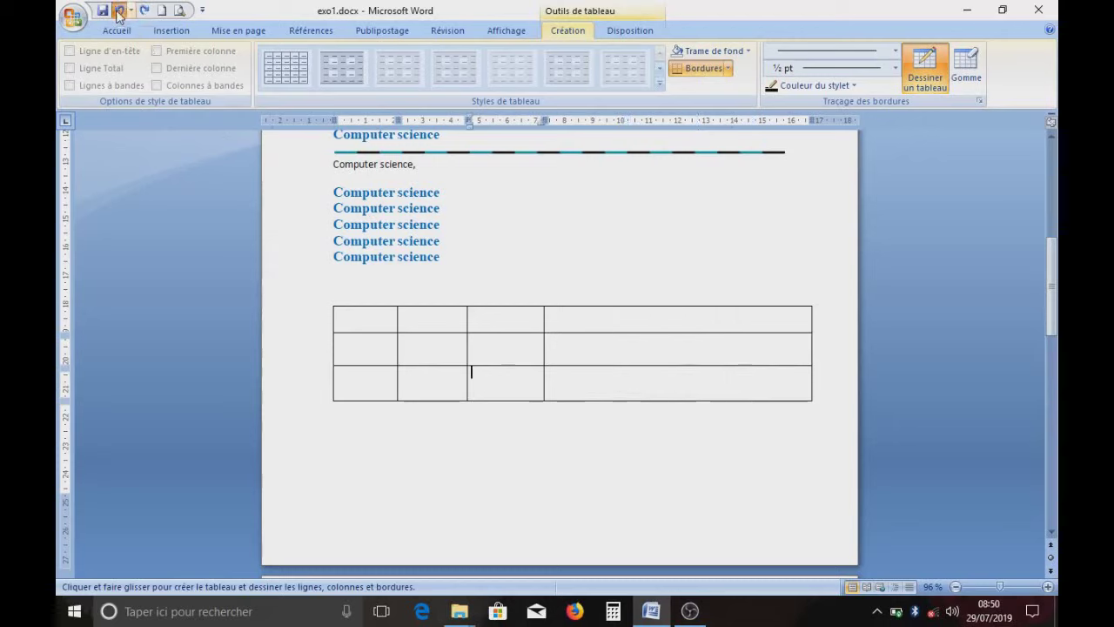
{"action": "left_click", "coordinate": [119, 12]}
{"action": "left_click", "coordinate": [119, 11]}
{"action": "left_click", "coordinate": [118, 11]}
{"action": "left_click", "coordinate": [119, 11]}
{"action": "left_click", "coordinate": [118, 12]}
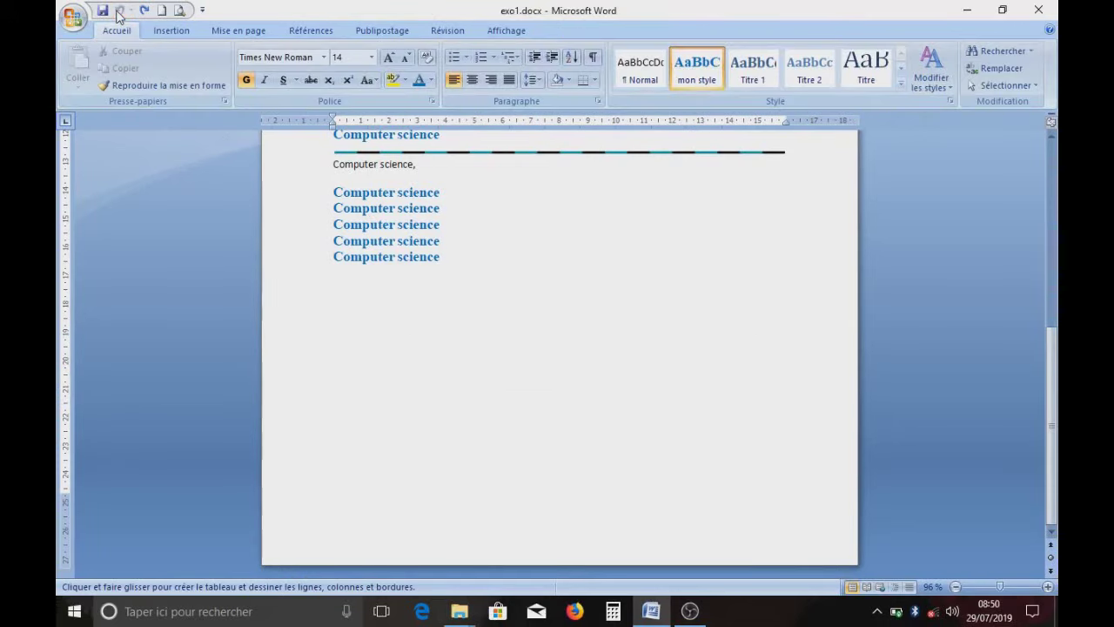
- Insert an embedded Excel spreadsheet on a new line after the last Computer science line, and return to the document text
{"action": "key", "text": "Return"}
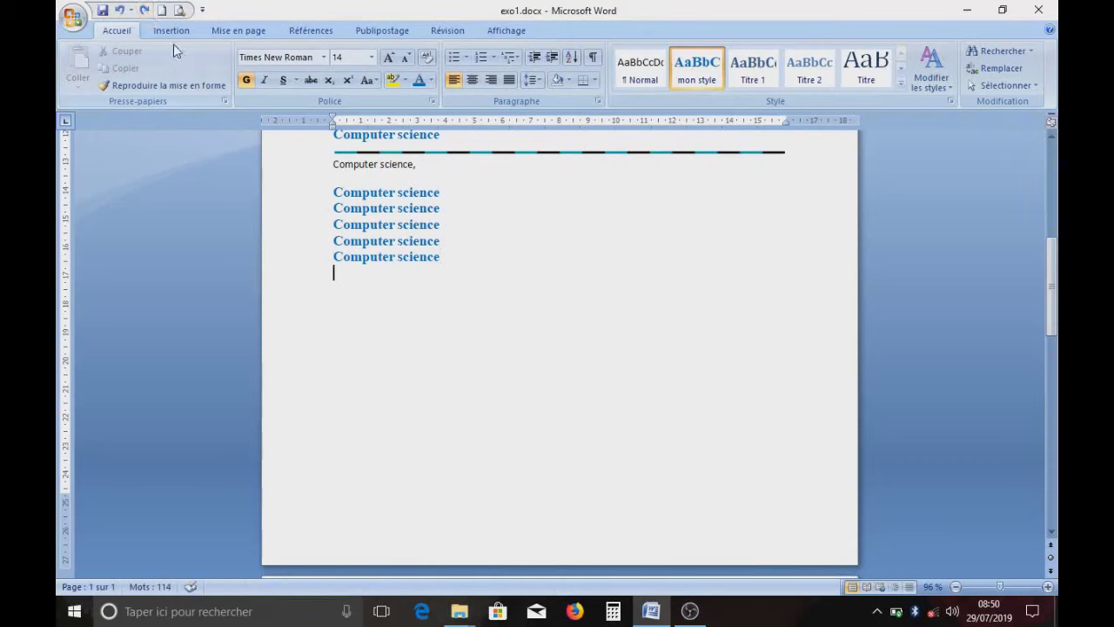
{"action": "left_click", "coordinate": [171, 31]}
{"action": "left_click", "coordinate": [197, 78]}
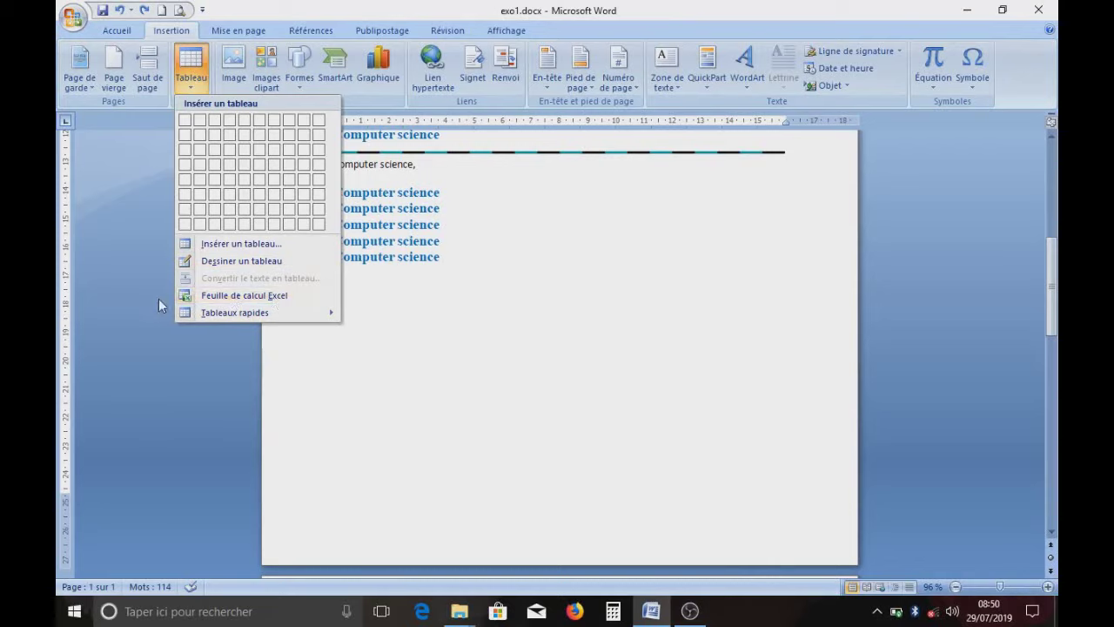
{"action": "left_click", "coordinate": [224, 297]}
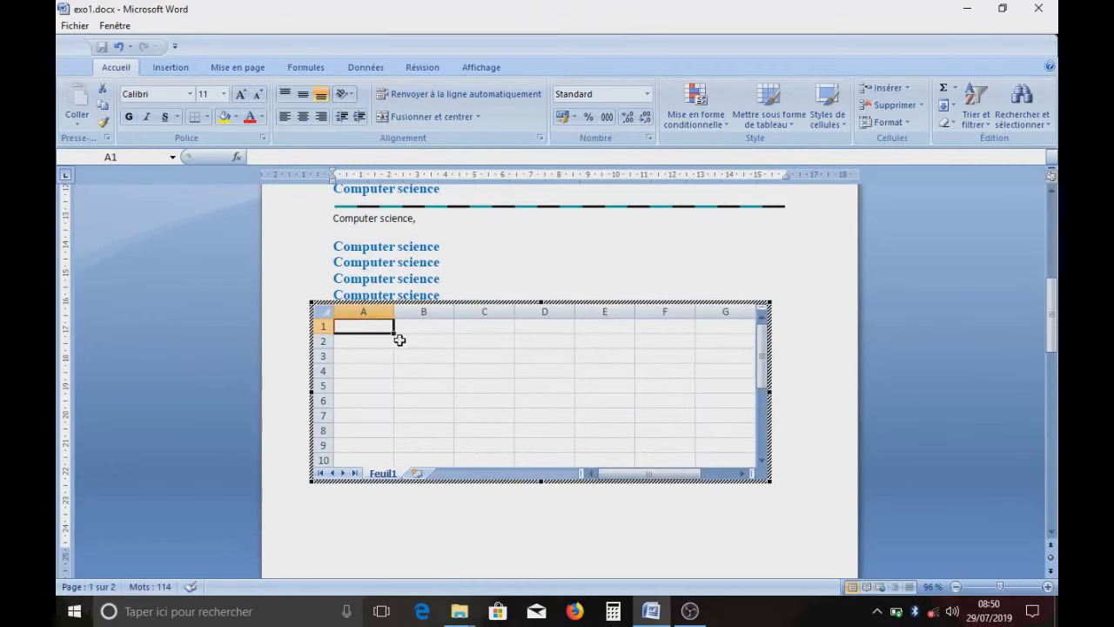
{"action": "scroll", "coordinate": [385, 369], "scroll_direction": "down", "scroll_amount": 5}
{"action": "scroll", "coordinate": [386, 369], "scroll_direction": "up", "scroll_amount": 4}
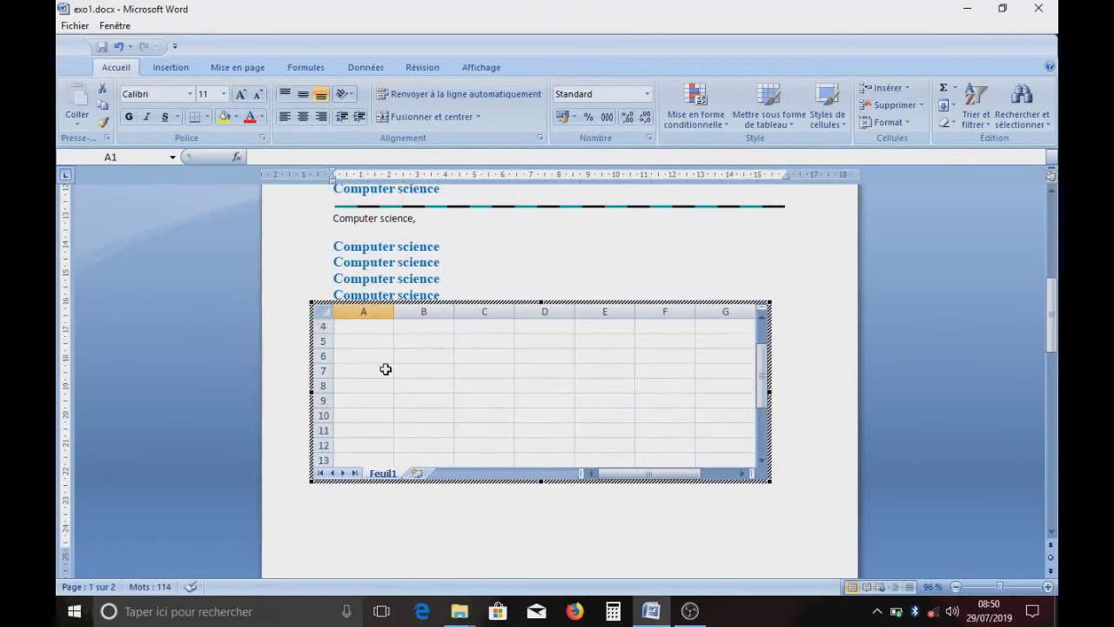
{"action": "left_click", "coordinate": [678, 261]}
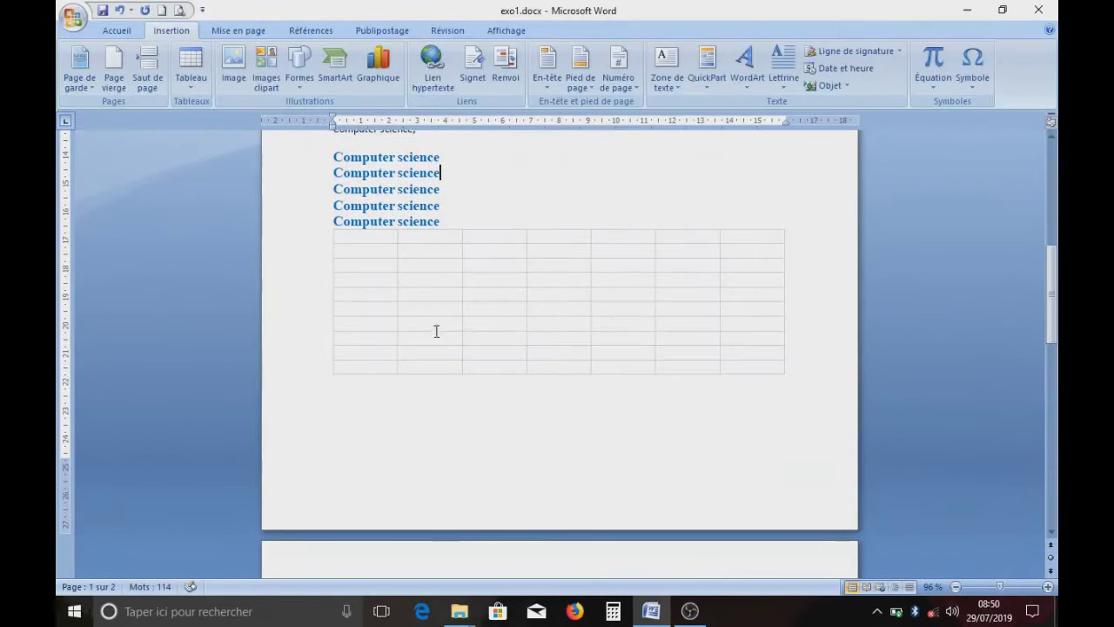
- Select the embedded spreadsheet and resize it from its upper-left corner, first slightly smaller and then wider than the text
{"action": "left_click", "coordinate": [691, 310]}
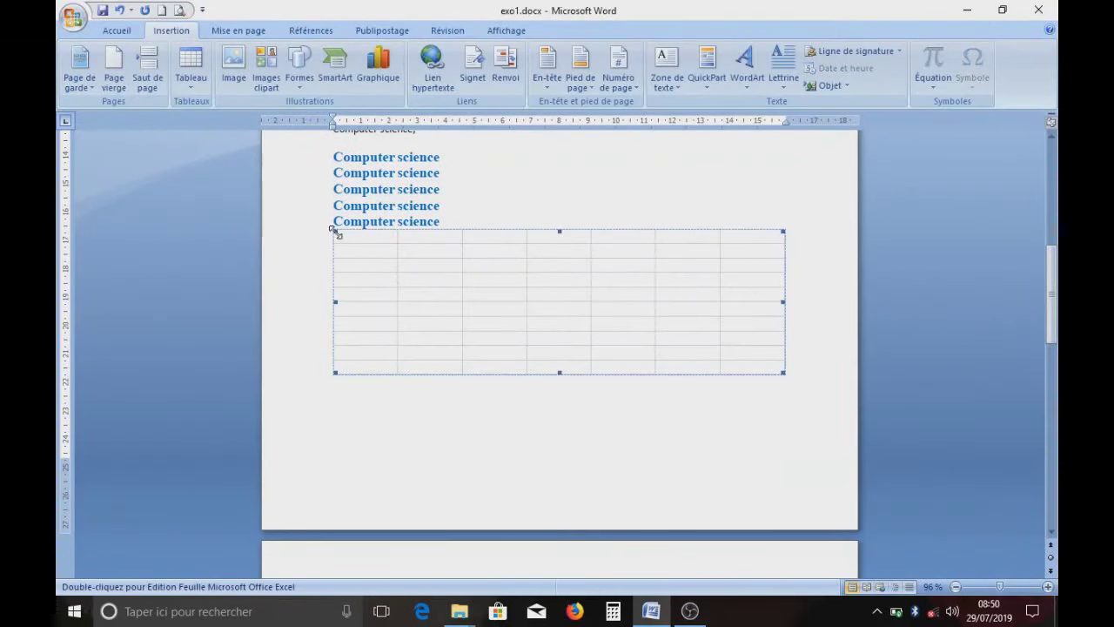
{"action": "left_click_drag", "start_coordinate": [335, 232], "coordinate": [358, 302]}
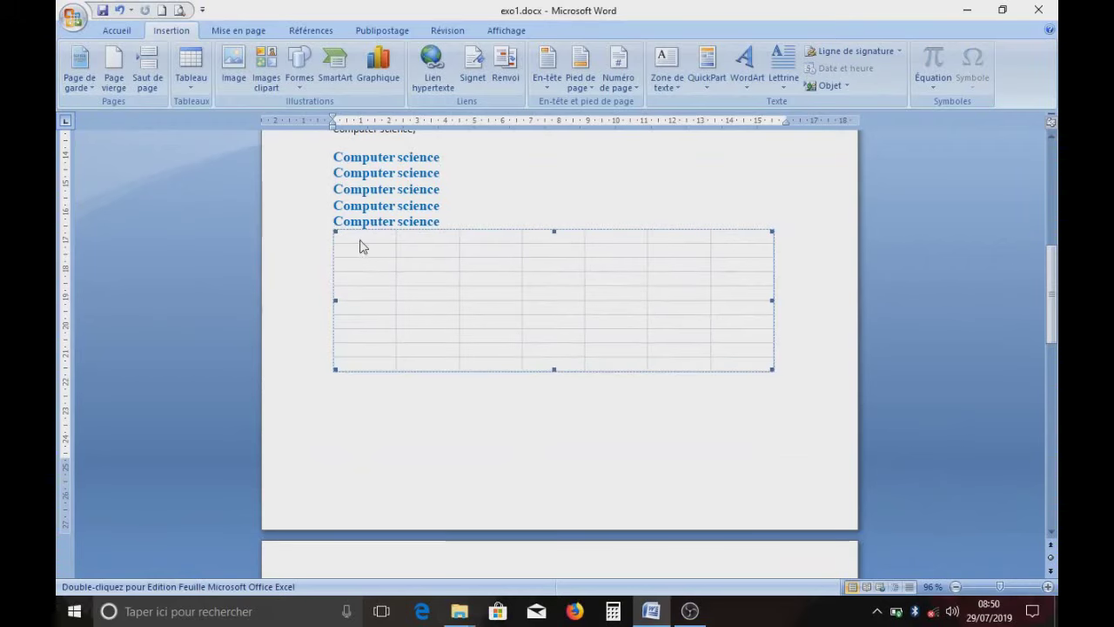
{"action": "scroll", "coordinate": [612, 377], "scroll_direction": "down", "scroll_amount": 1}
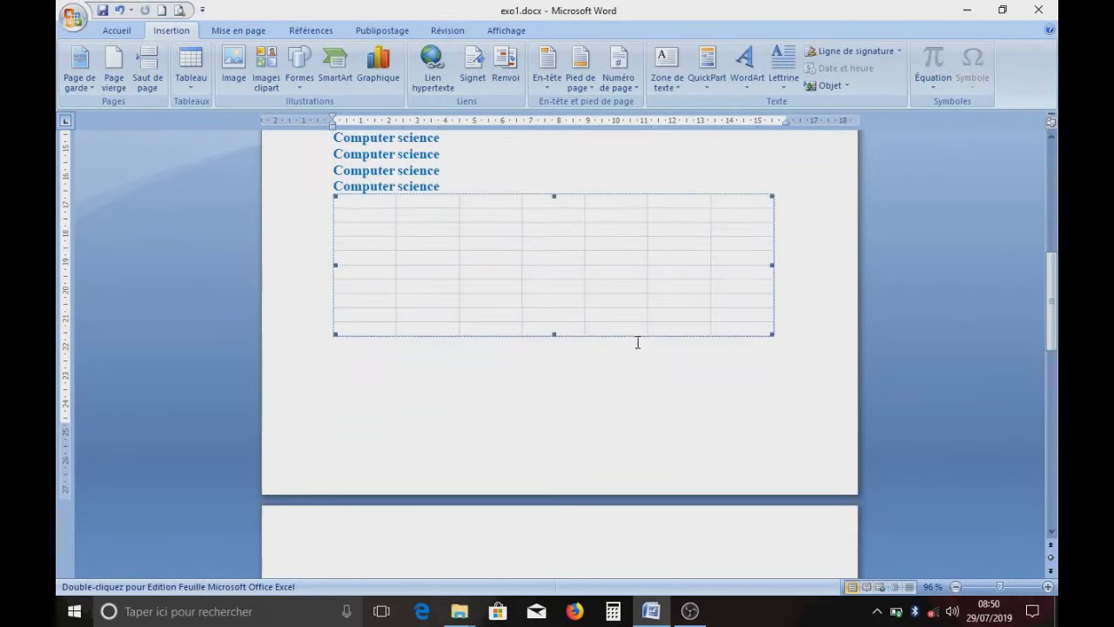
{"action": "scroll", "coordinate": [372, 305], "scroll_direction": "up", "scroll_amount": 3}
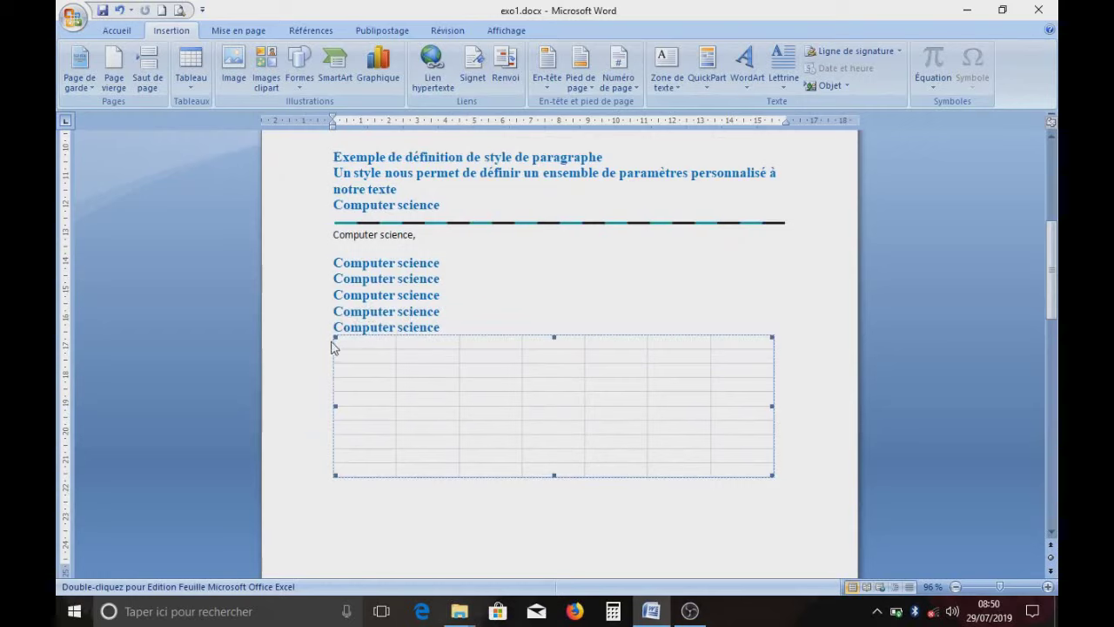
{"action": "left_click_drag", "start_coordinate": [337, 338], "coordinate": [301, 336]}
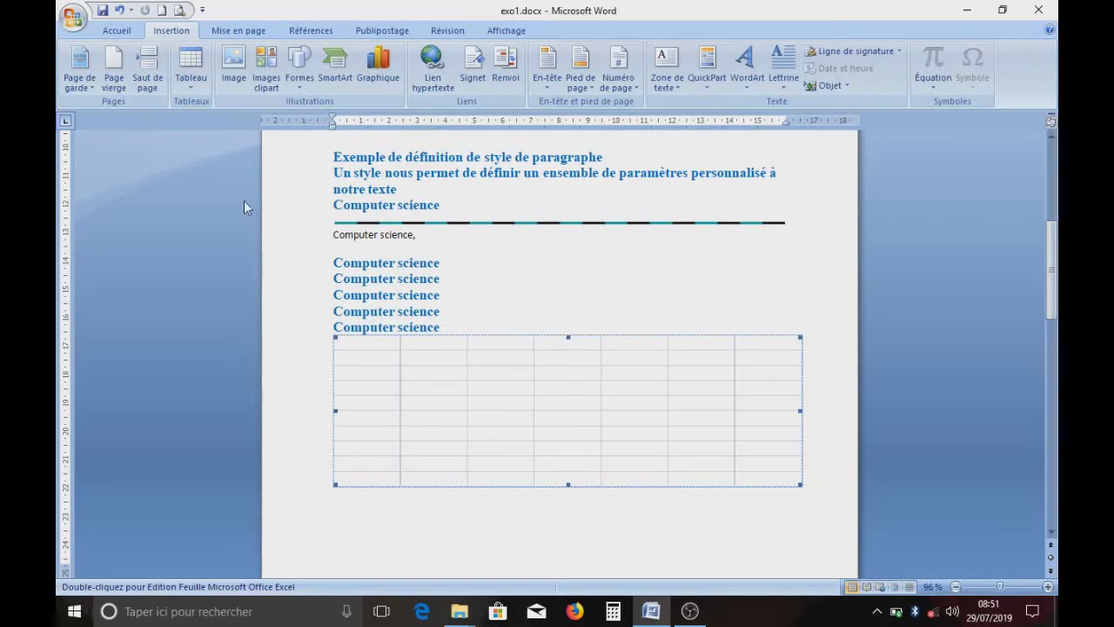
- Undo the spreadsheet's resizing, its insertion and the blank line before it
{"action": "left_click", "coordinate": [119, 12]}
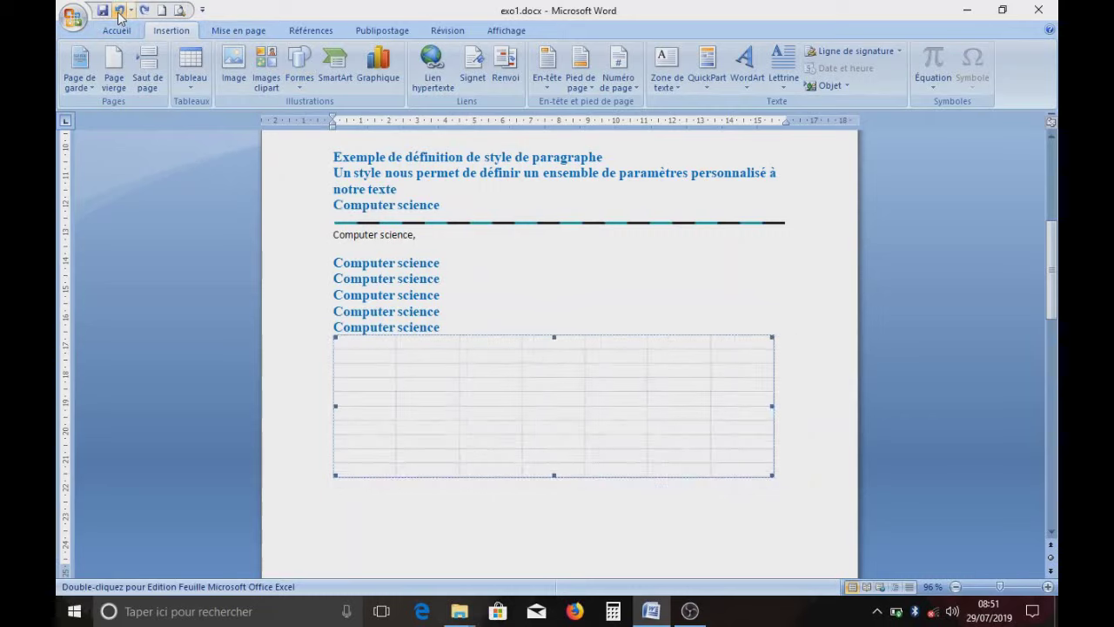
{"action": "left_click", "coordinate": [119, 11]}
{"action": "left_click", "coordinate": [119, 11]}
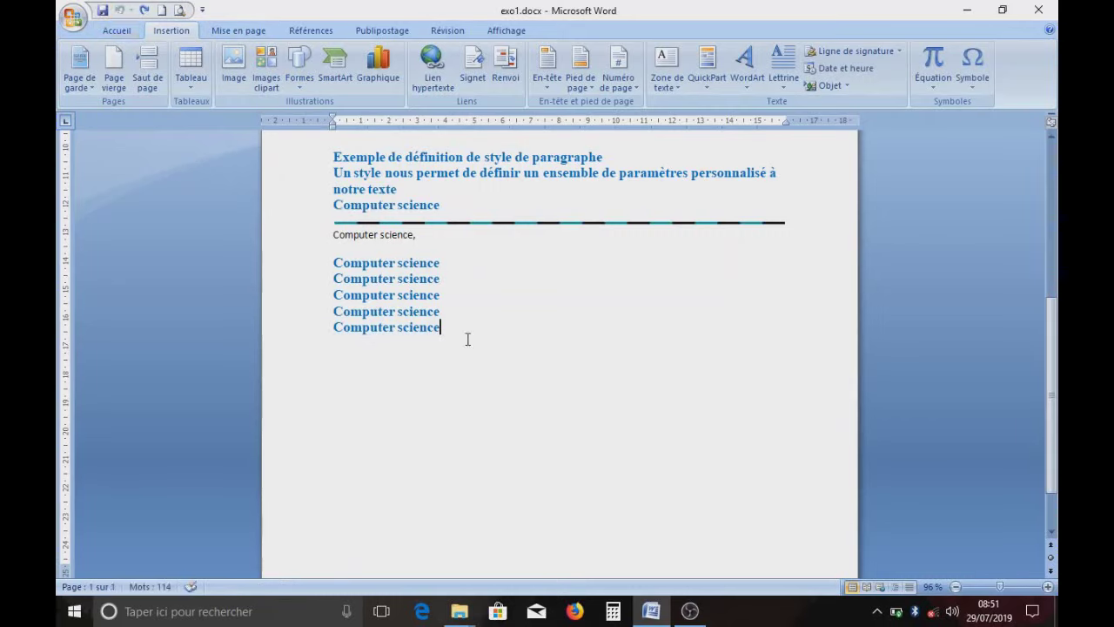
- Insert the predefined quick table Tableau double with the Greek alphabet on a new line after the last Computer science line
{"action": "key", "text": "Return"}
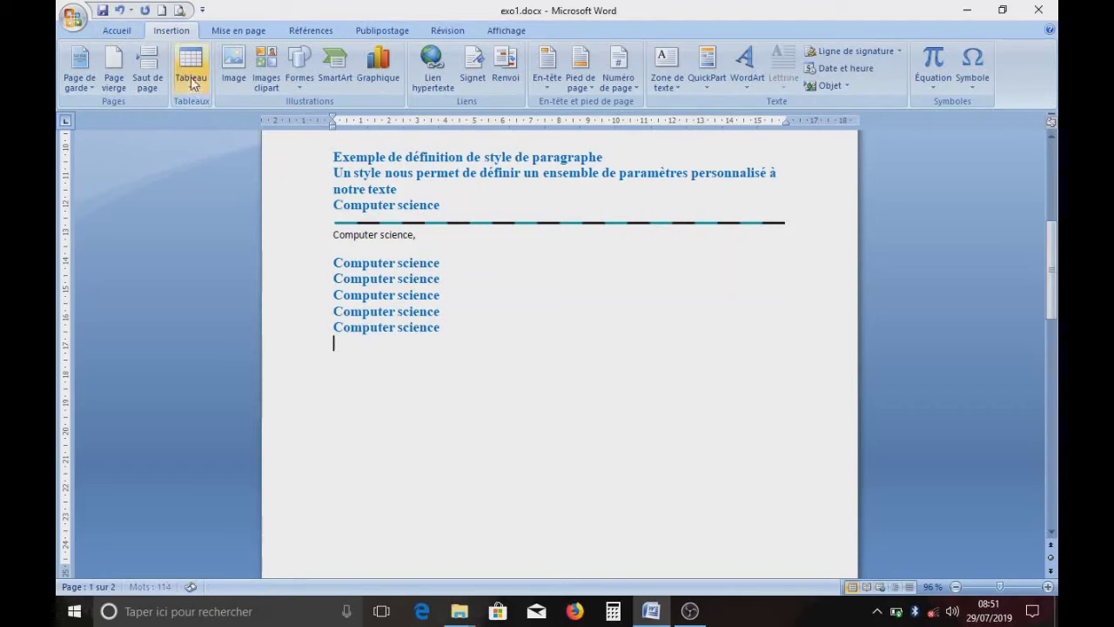
{"action": "left_click", "coordinate": [189, 75]}
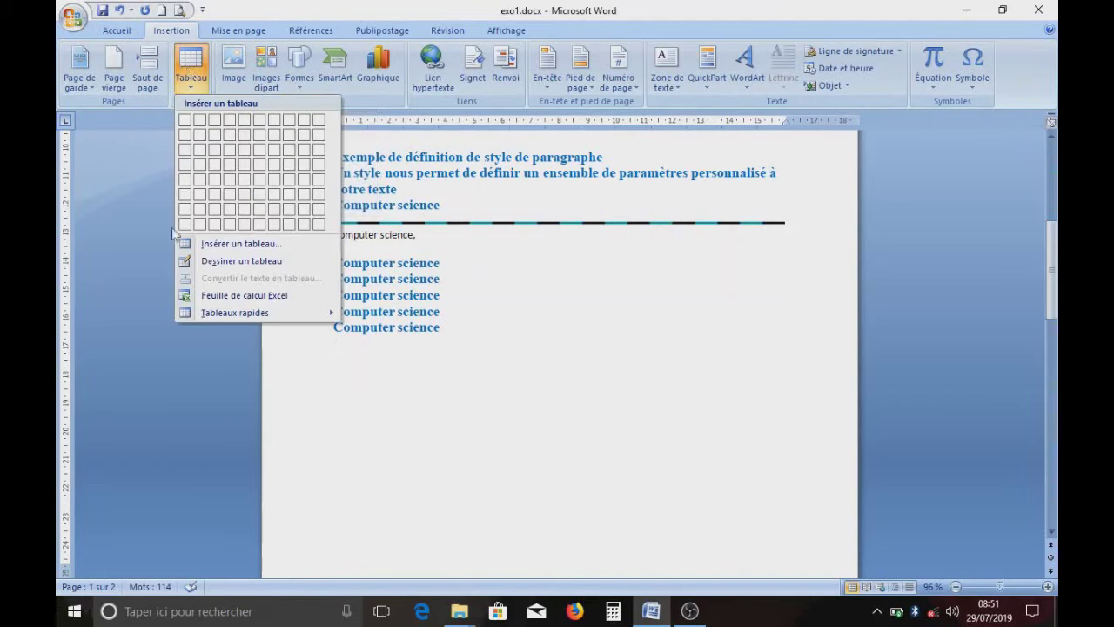
{"action": "mouse_move", "coordinate": [261, 313]}
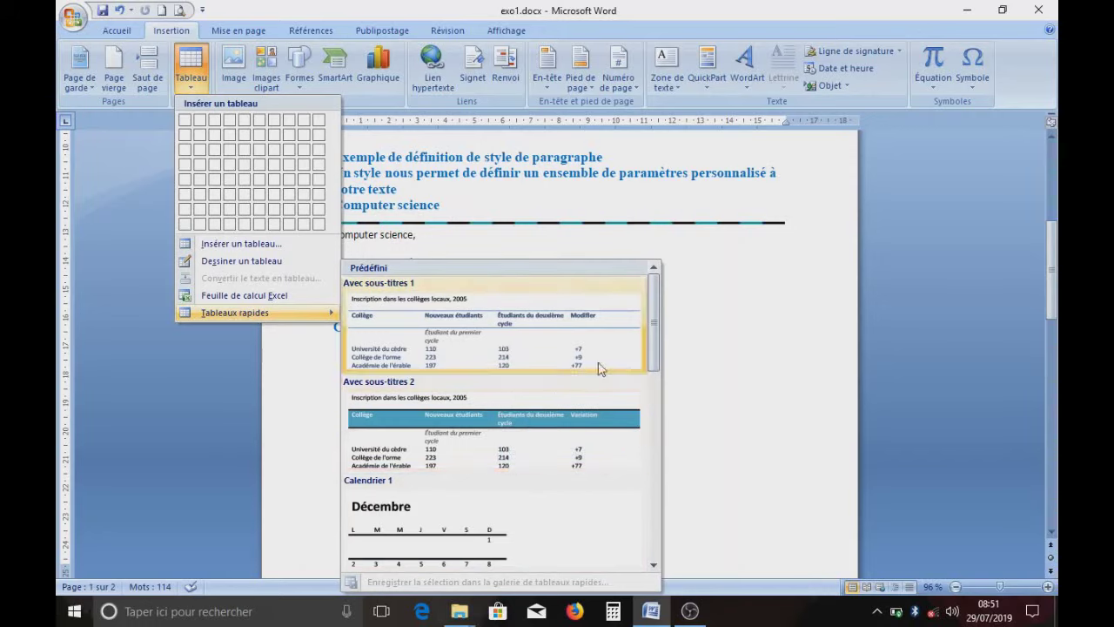
{"action": "left_click_drag", "start_coordinate": [653, 319], "coordinate": [654, 494]}
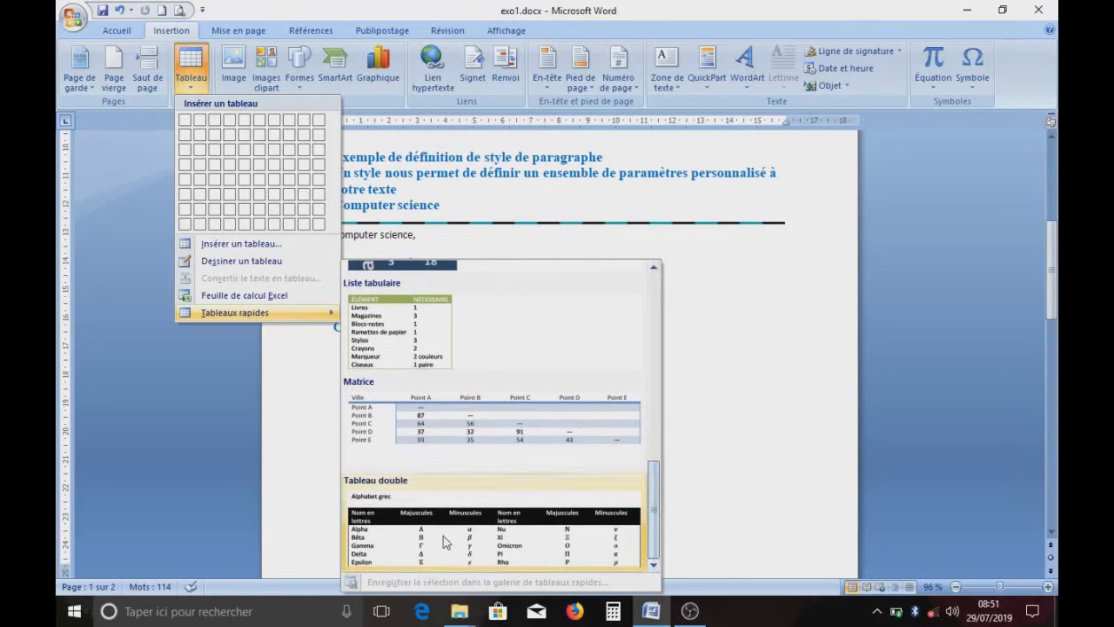
{"action": "left_click", "coordinate": [443, 538]}
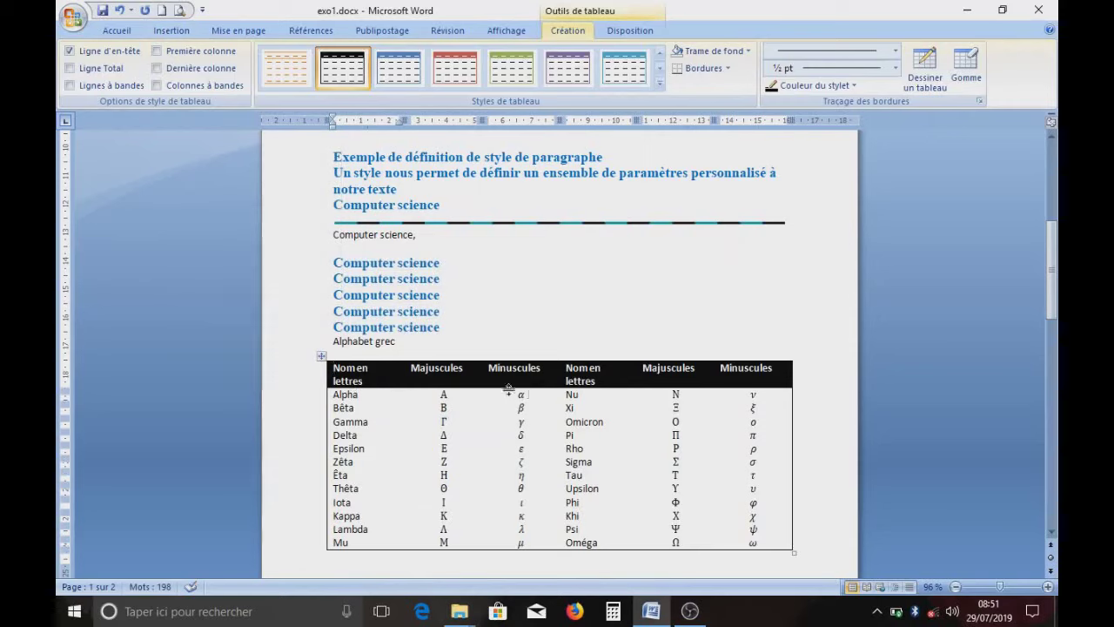
- Apply the table style with the turquoise header row and border to the Greek alphabet table
{"action": "left_click", "coordinate": [419, 368]}
{"action": "scroll", "coordinate": [644, 475], "scroll_direction": "down", "scroll_amount": 2}
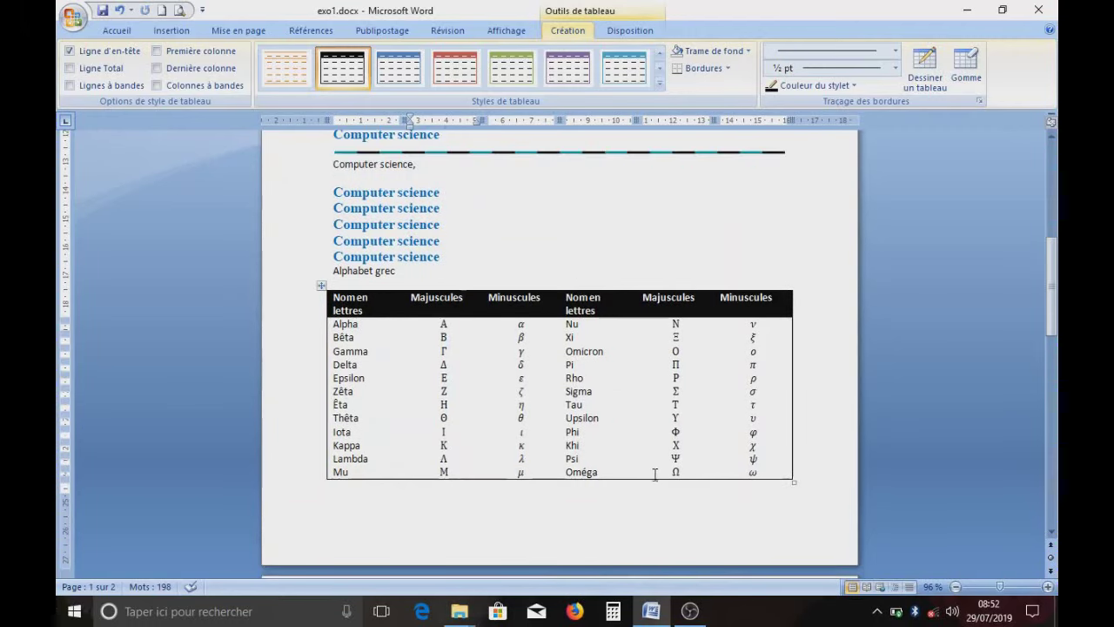
{"action": "scroll", "coordinate": [639, 473], "scroll_direction": "down", "scroll_amount": 2}
{"action": "scroll", "coordinate": [609, 470], "scroll_direction": "up", "scroll_amount": 3}
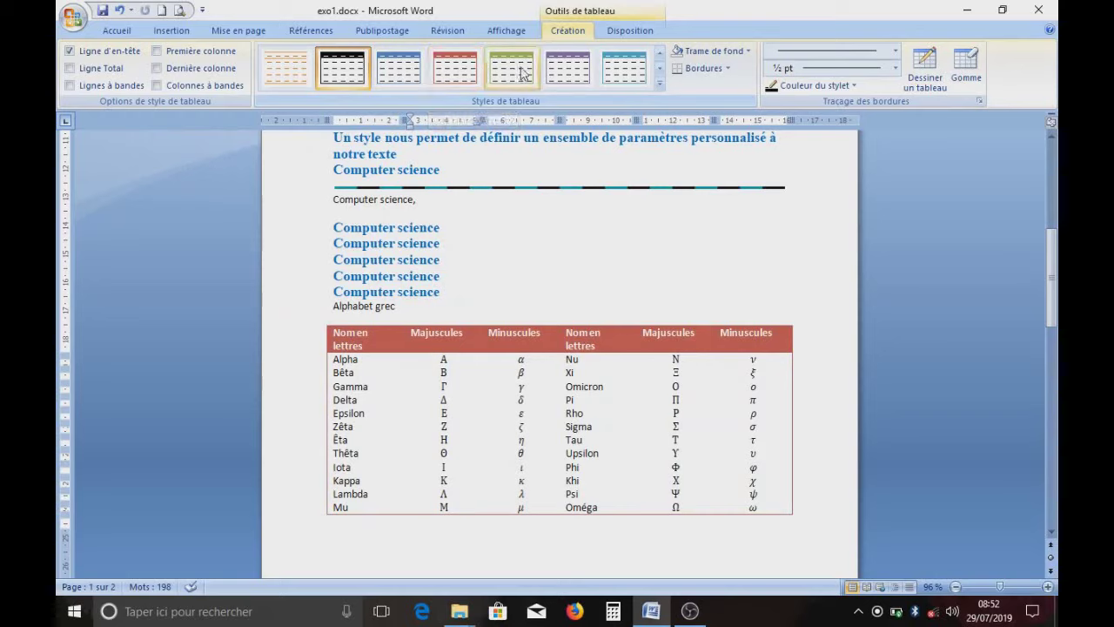
{"action": "left_click", "coordinate": [624, 77]}
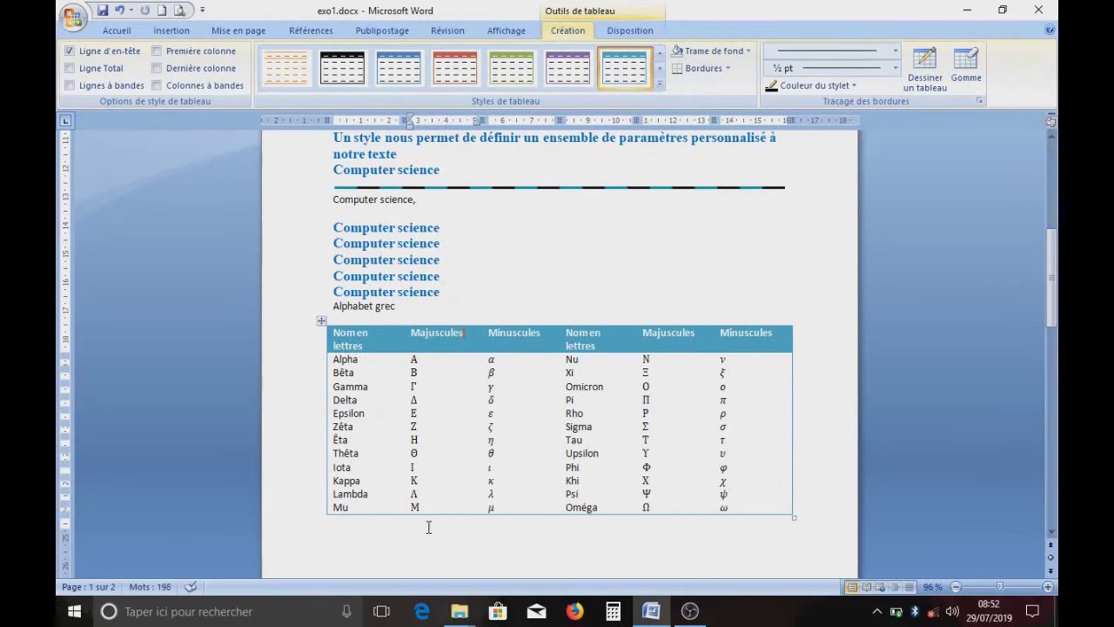
{"action": "scroll", "coordinate": [436, 505], "scroll_direction": "up", "scroll_amount": 1}
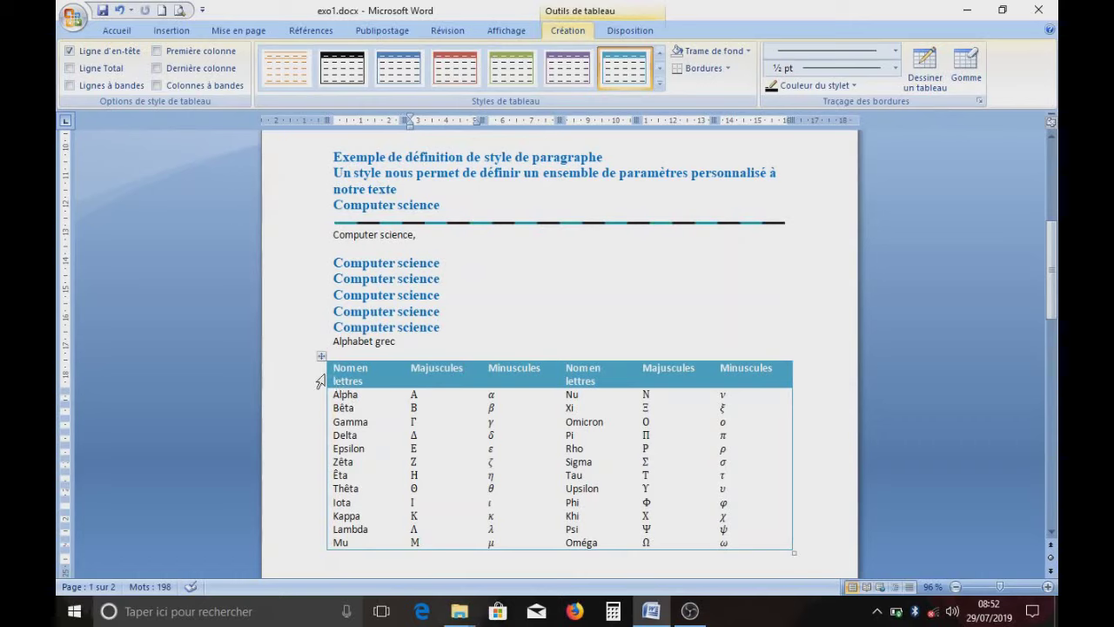
- Undo the table style and the insertion of the Greek alphabet quick table
{"action": "left_click", "coordinate": [324, 376]}
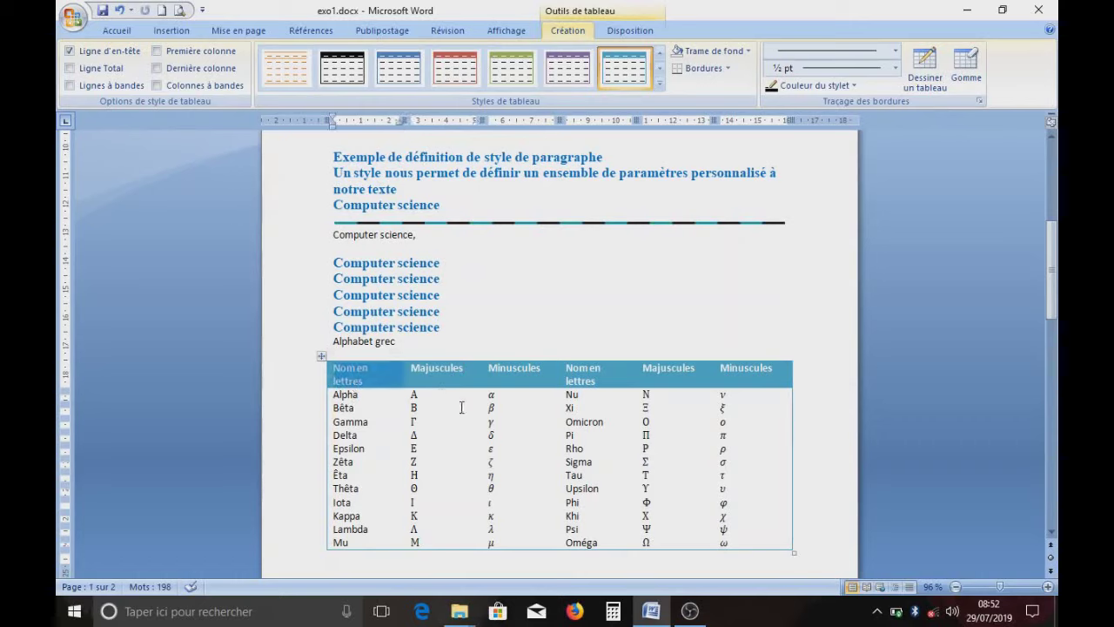
{"action": "left_click", "coordinate": [119, 11]}
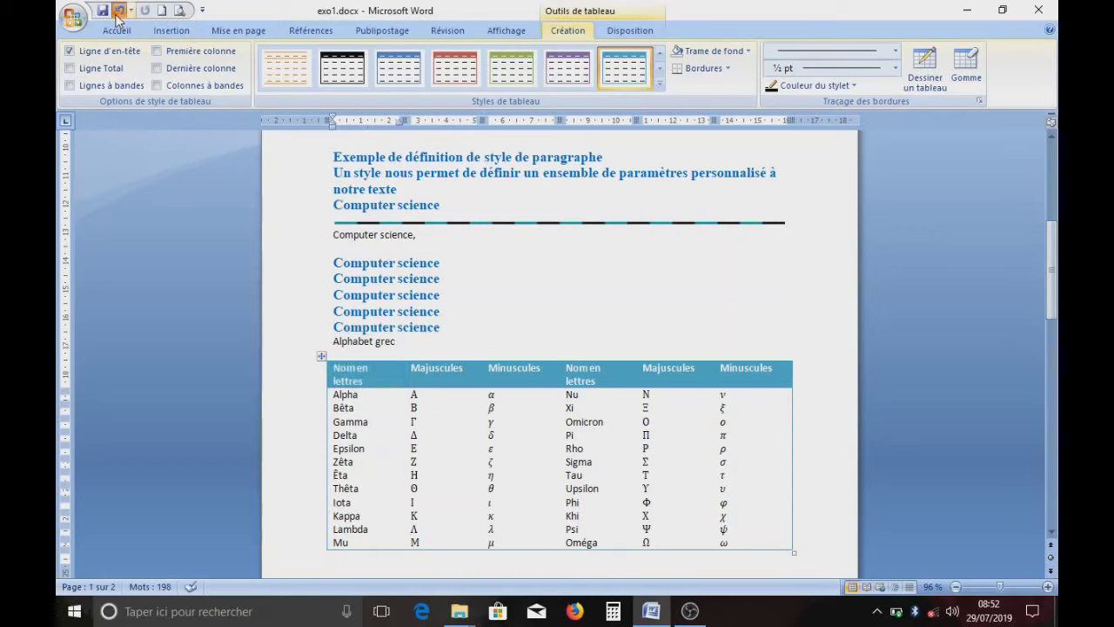
{"action": "left_click", "coordinate": [119, 12]}
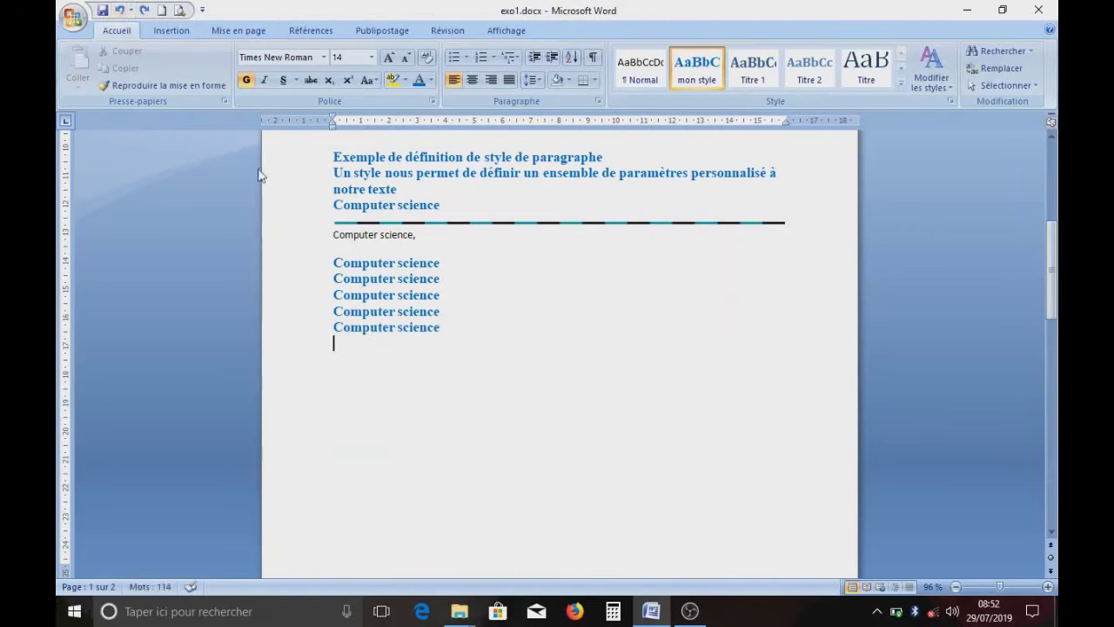
- Insert a table of six columns by four rows below the last Computer science line using the size grid
{"action": "left_click", "coordinate": [172, 33]}
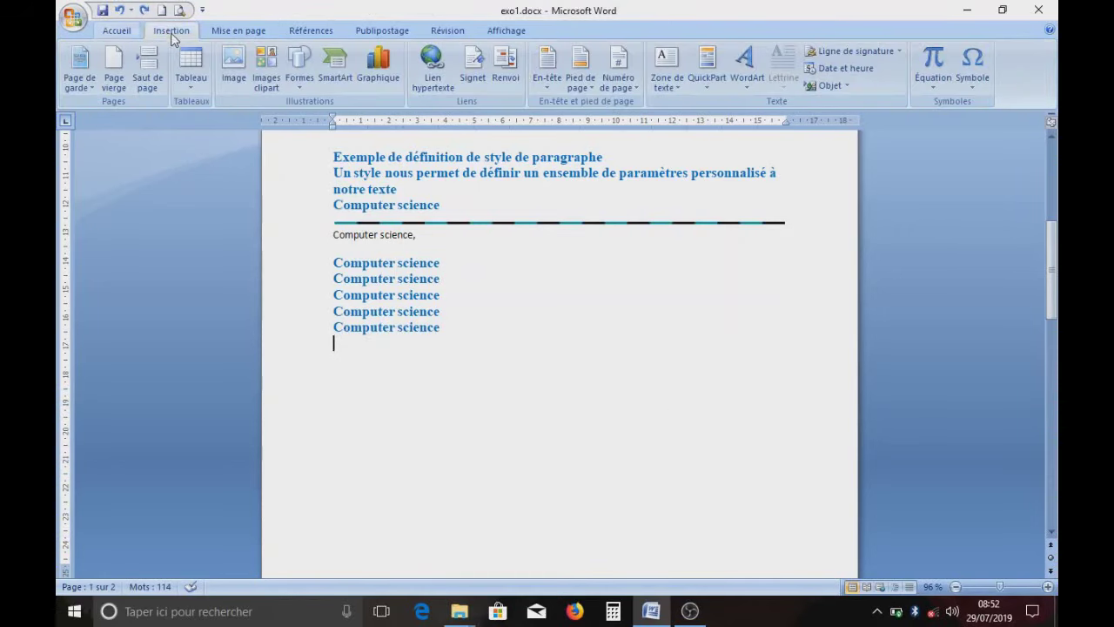
{"action": "left_click", "coordinate": [191, 81]}
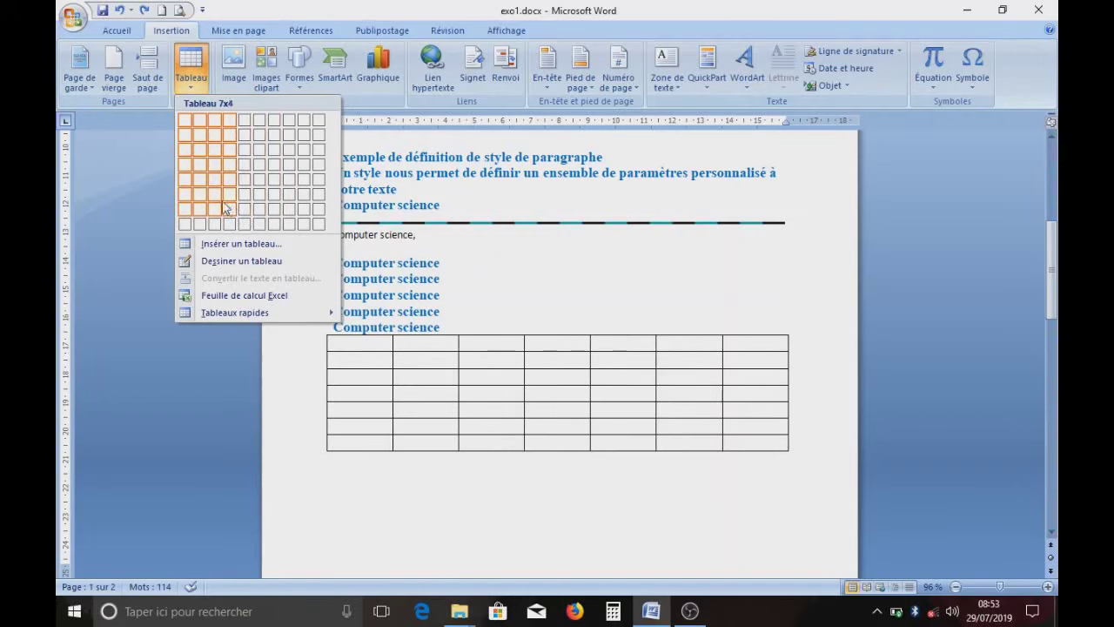
{"action": "left_click", "coordinate": [259, 170]}
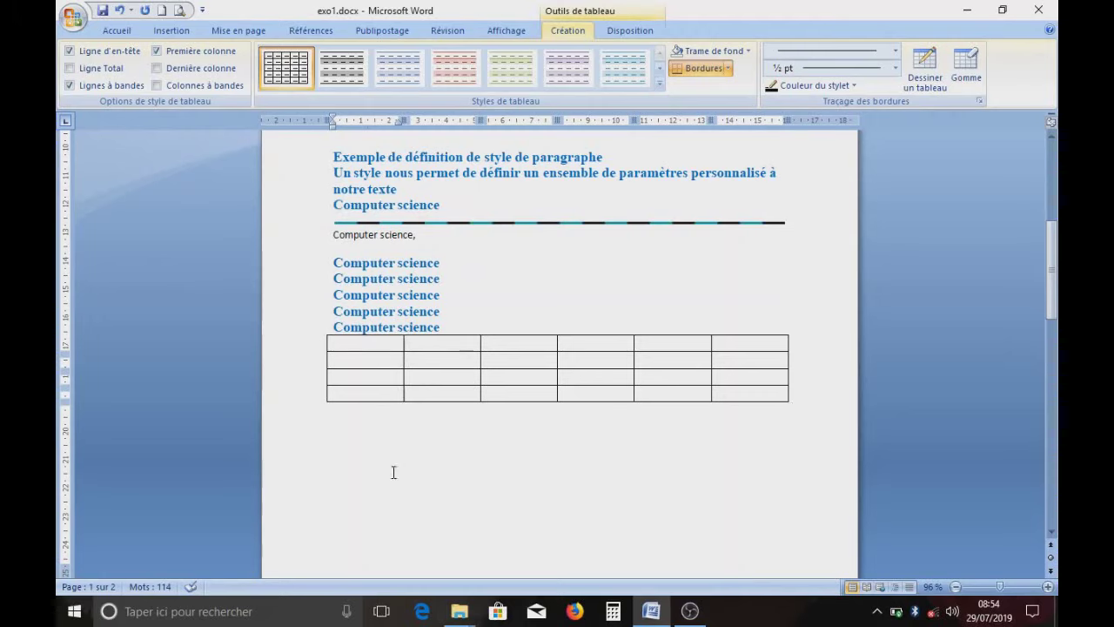
{"action": "scroll", "coordinate": [457, 403], "scroll_direction": "down", "scroll_amount": 3}
{"action": "scroll", "coordinate": [458, 401], "scroll_direction": "up", "scroll_amount": 6}
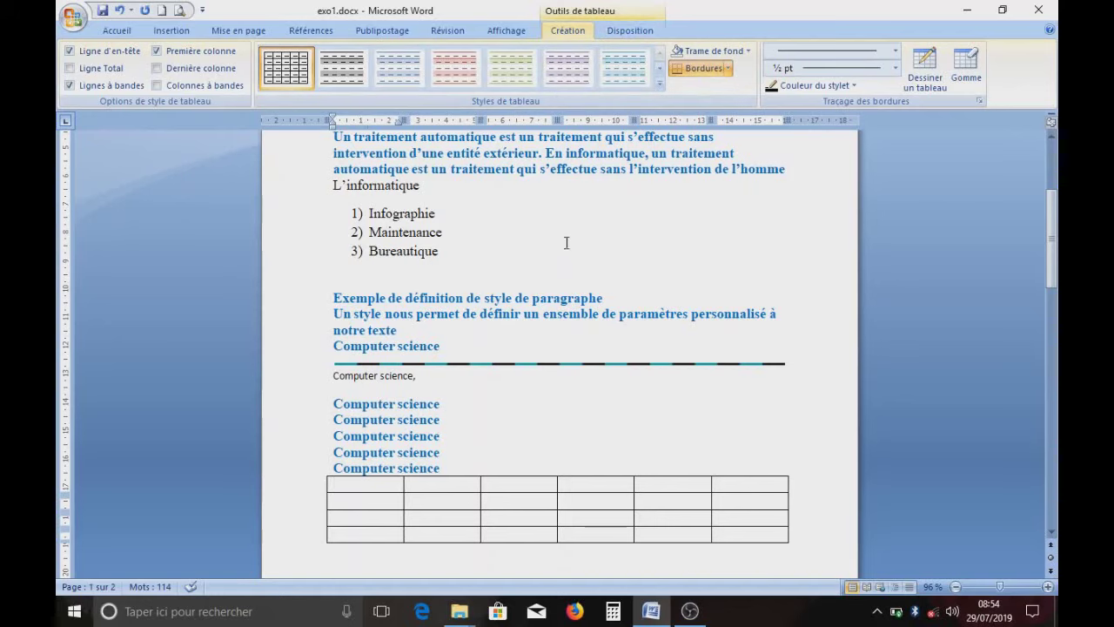
{"action": "scroll", "coordinate": [539, 346], "scroll_direction": "down", "scroll_amount": 1}
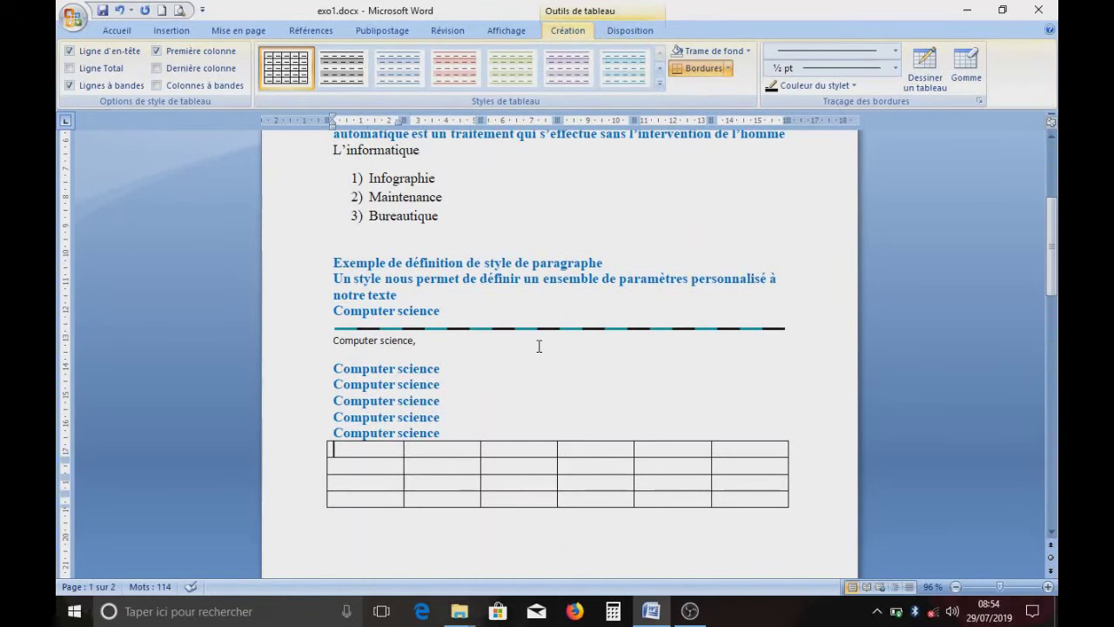
{"action": "scroll", "coordinate": [539, 347], "scroll_direction": "down", "scroll_amount": 4}
{"action": "scroll", "coordinate": [539, 346], "scroll_direction": "up", "scroll_amount": 4}
{"action": "scroll", "coordinate": [414, 334], "scroll_direction": "down", "scroll_amount": 2}
{"action": "scroll", "coordinate": [414, 334], "scroll_direction": "down", "scroll_amount": 1}
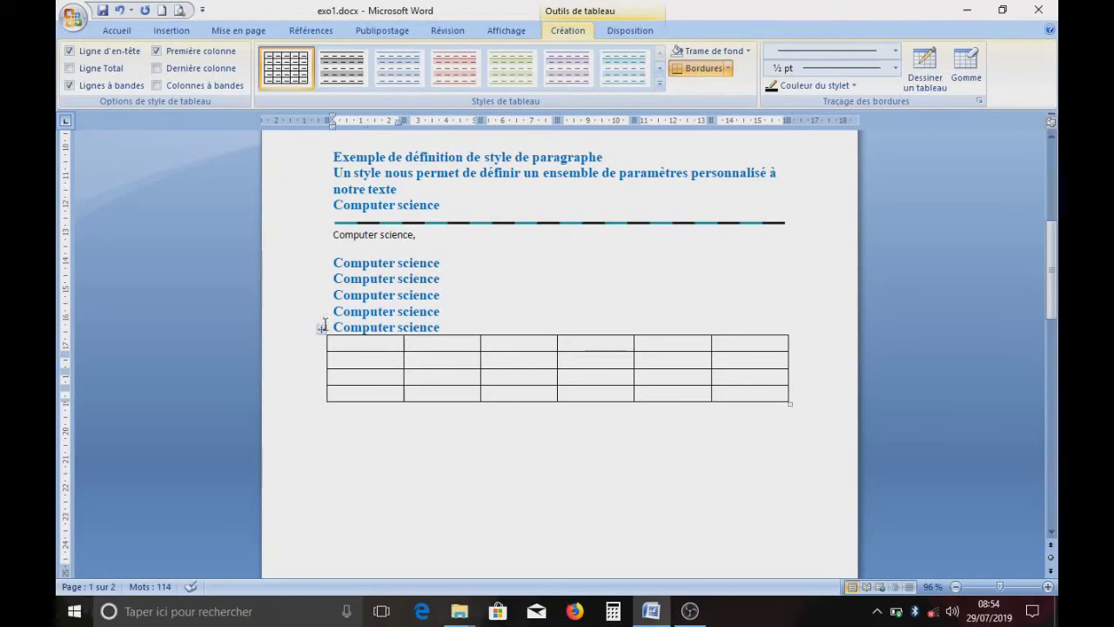
- Undo the six-column table and insert a table of four columns by two rows in its place
{"action": "left_click", "coordinate": [119, 11]}
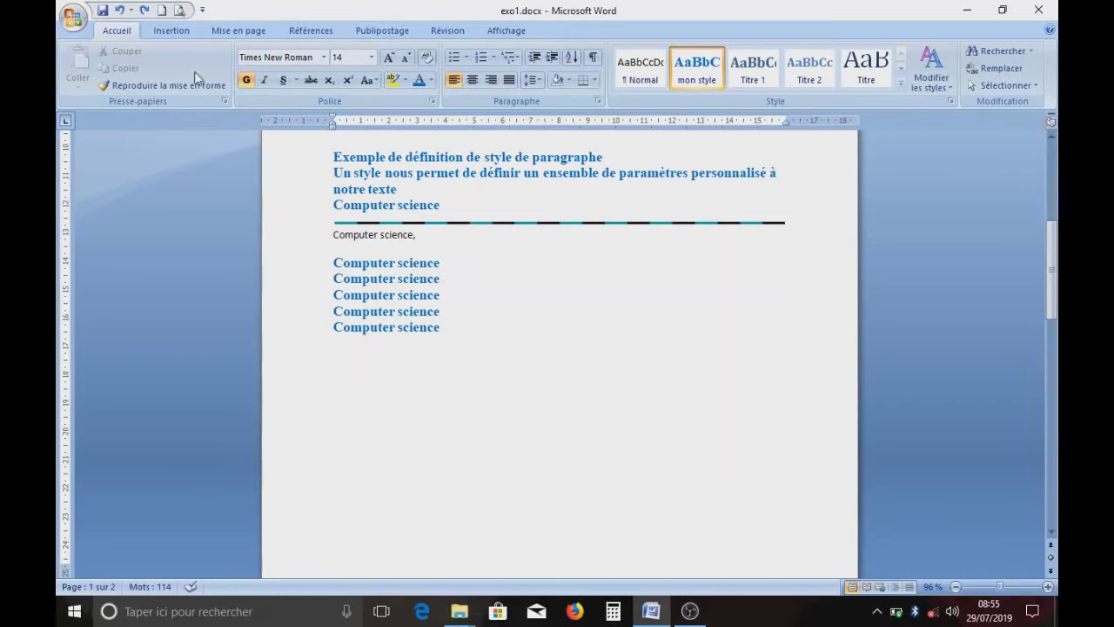
{"action": "left_click", "coordinate": [171, 30]}
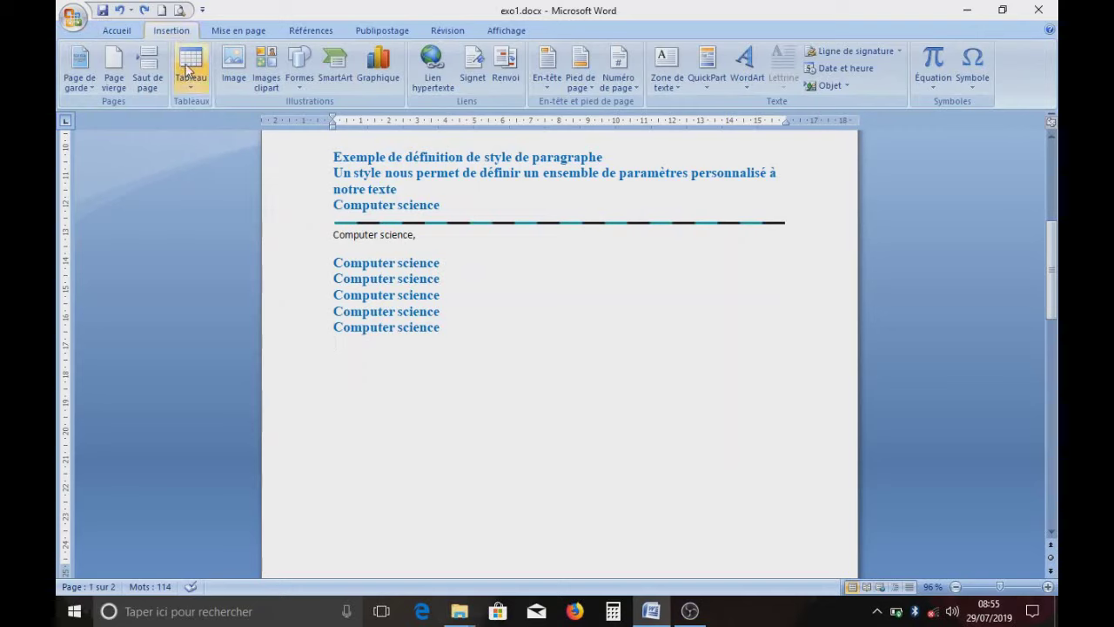
{"action": "left_click", "coordinate": [188, 71]}
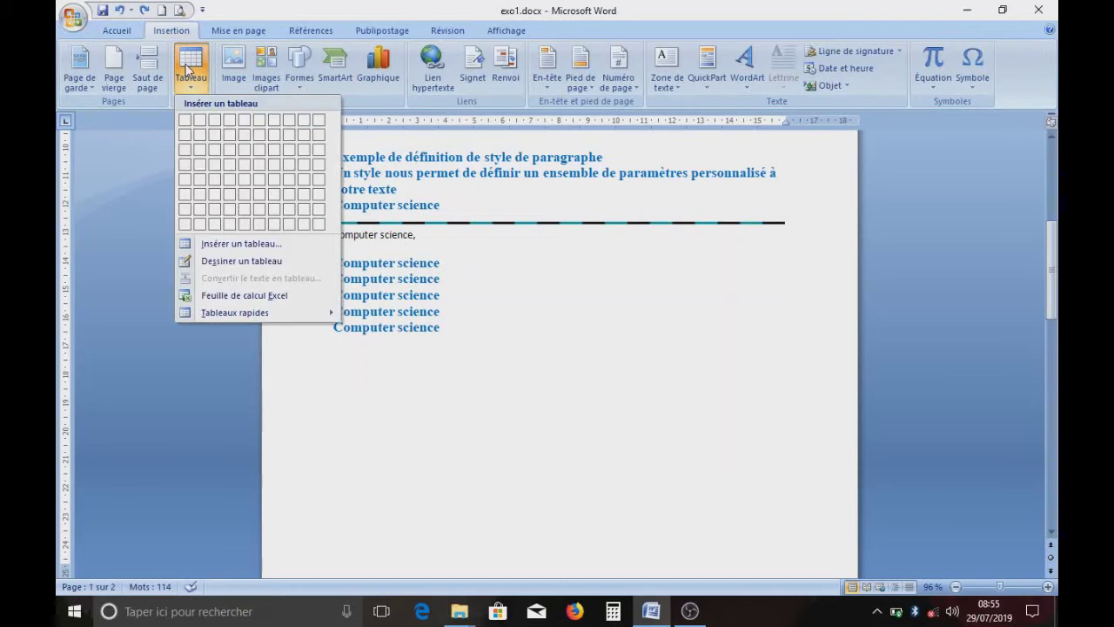
{"action": "left_click", "coordinate": [228, 142]}
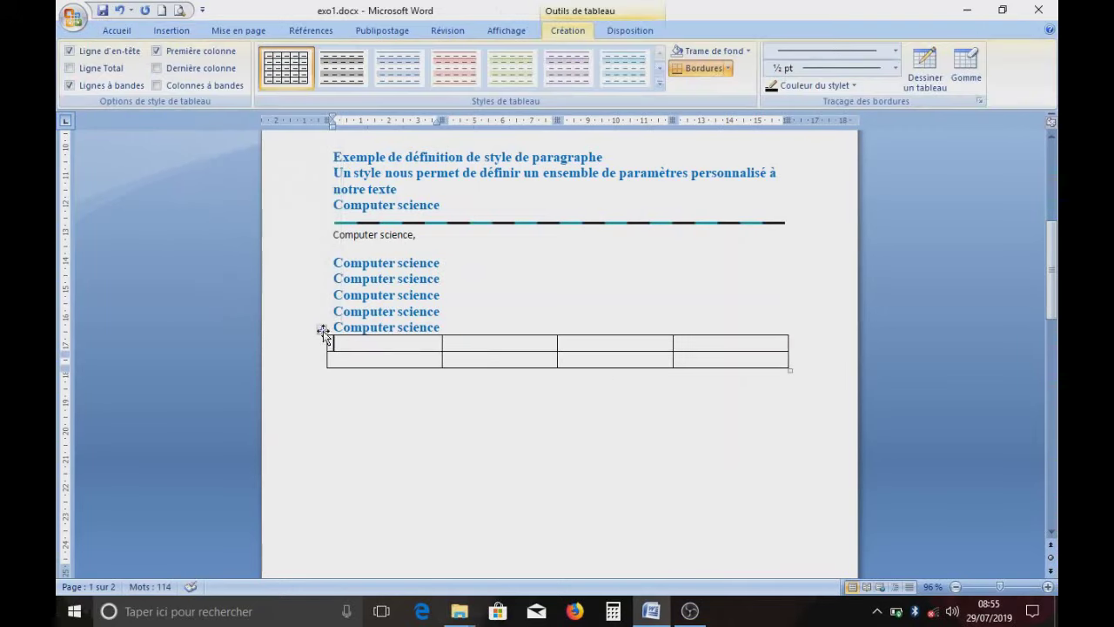
- Move the table down slightly to leave a gap below the last Computer science line
{"action": "left_click_drag", "start_coordinate": [321, 329], "coordinate": [328, 398]}
{"action": "left_click_drag", "start_coordinate": [322, 399], "coordinate": [313, 396]}
{"action": "scroll", "coordinate": [580, 380], "scroll_direction": "down", "scroll_amount": 3}
{"action": "scroll", "coordinate": [580, 380], "scroll_direction": "up", "scroll_amount": 5}
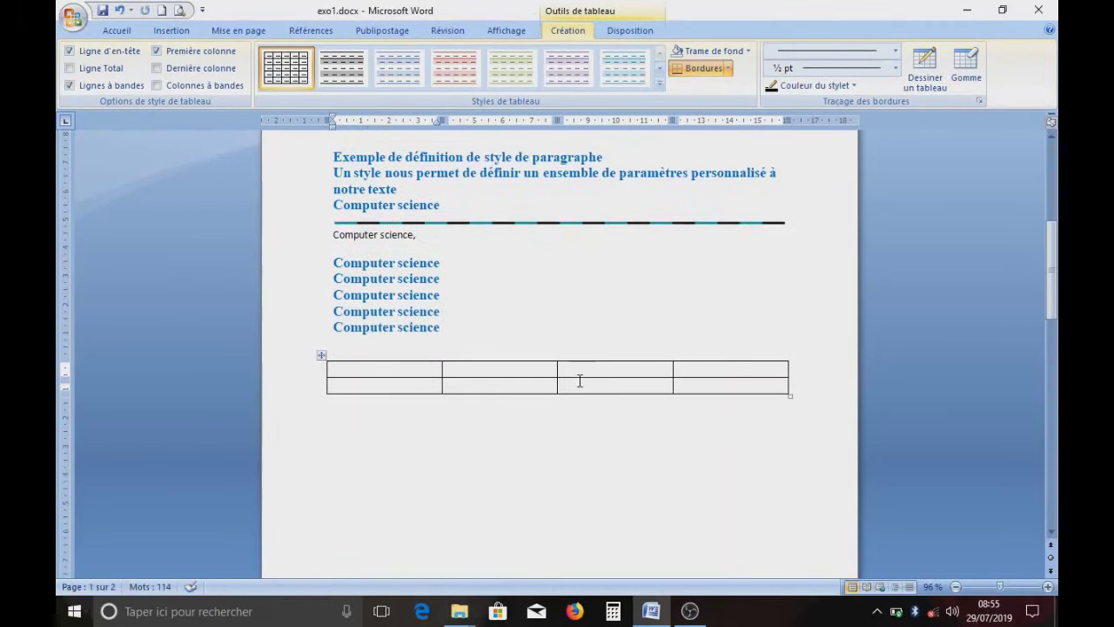
- Add a third row to the table from the end of its second row
{"action": "left_click", "coordinate": [1048, 587]}
{"action": "left_click", "coordinate": [1048, 587]}
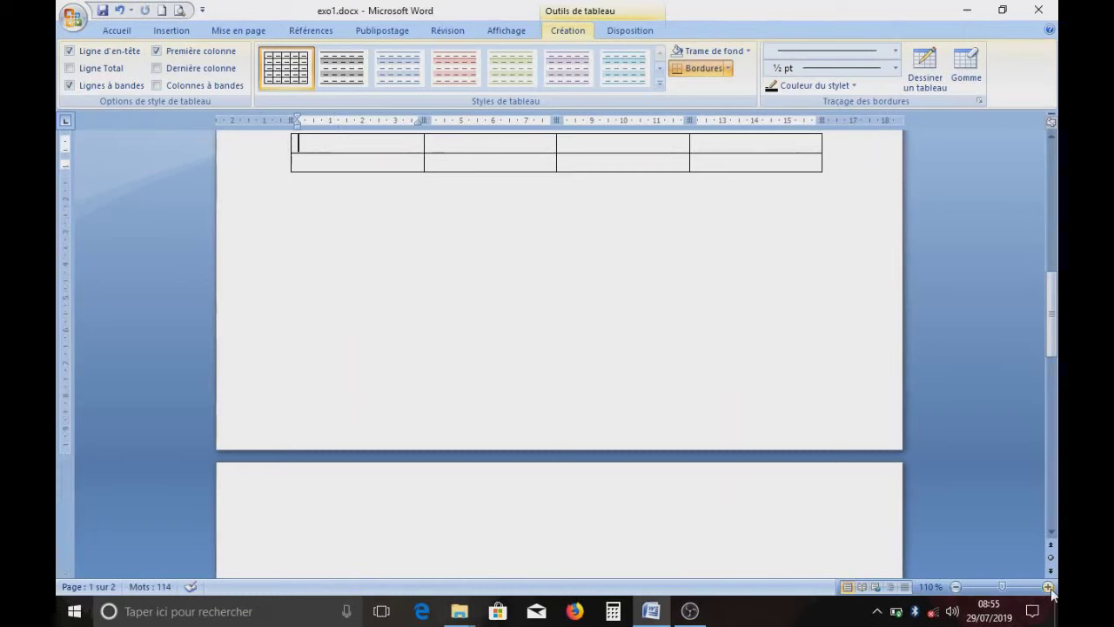
{"action": "scroll", "coordinate": [562, 266], "scroll_direction": "up", "scroll_amount": 5}
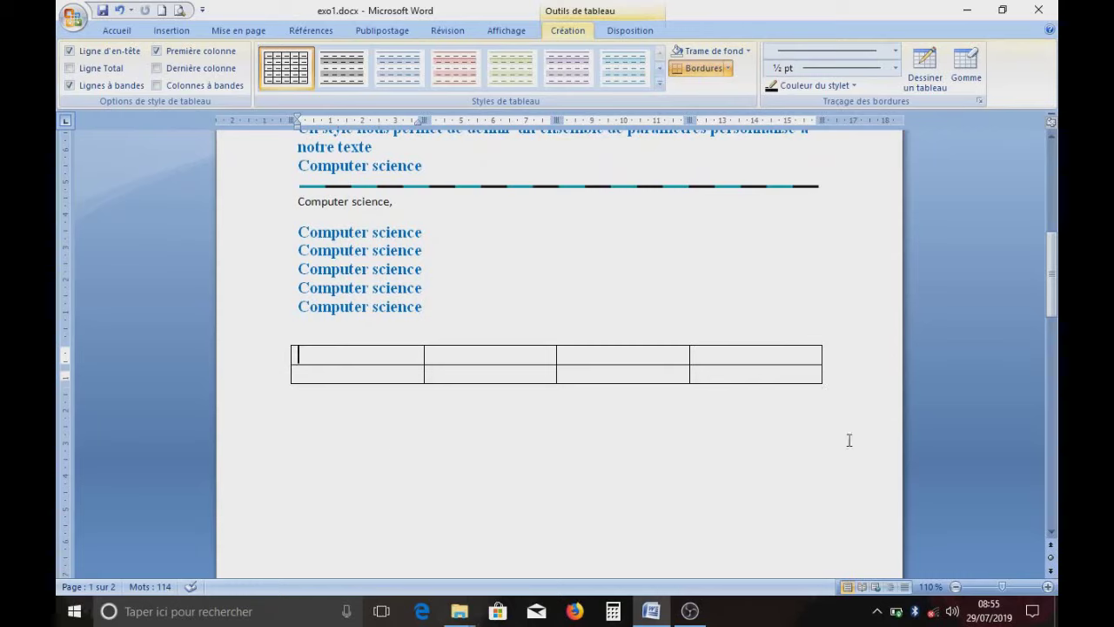
{"action": "left_click", "coordinate": [825, 375]}
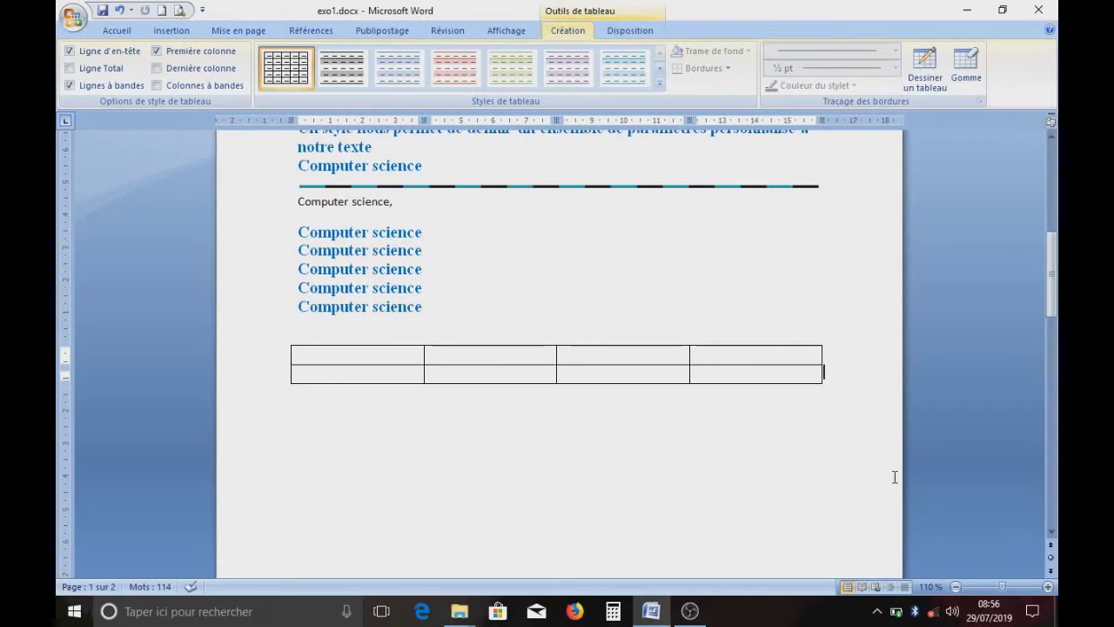
{"action": "key", "text": "Return"}
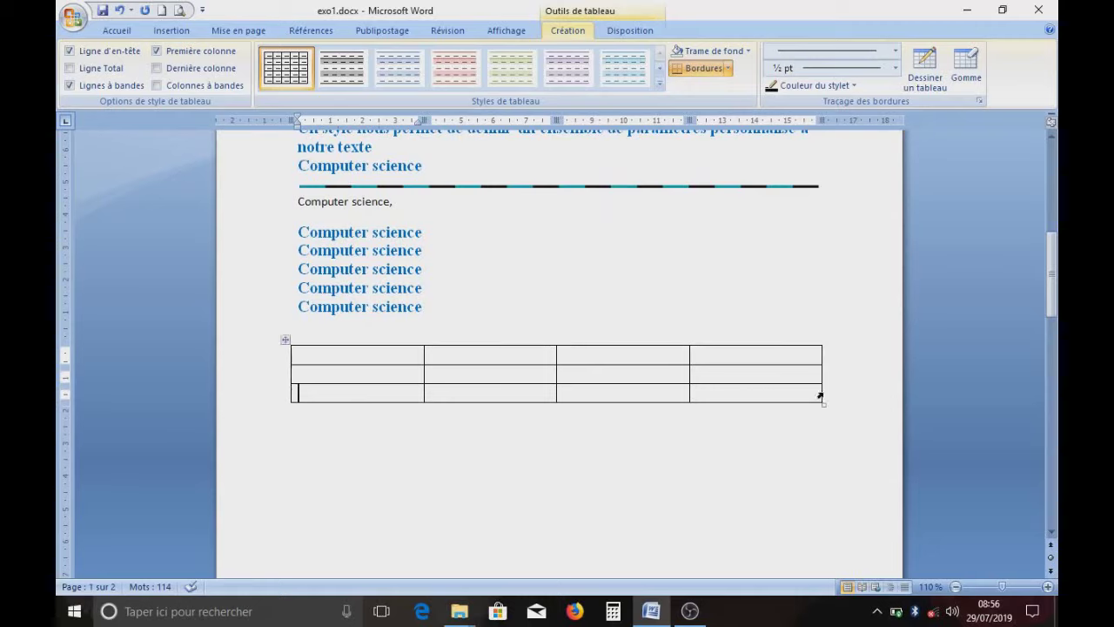
- Insert another row below the table's third row and deselect it
{"action": "left_click", "coordinate": [610, 31]}
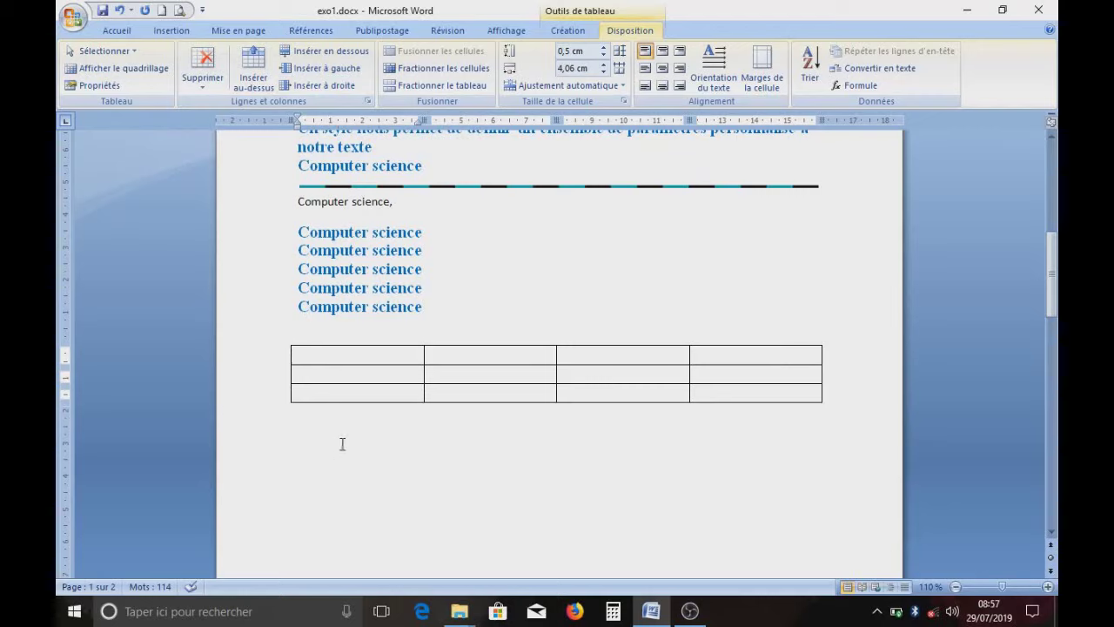
{"action": "mouse_move", "coordinate": [301, 369]}
{"action": "left_click", "coordinate": [331, 58]}
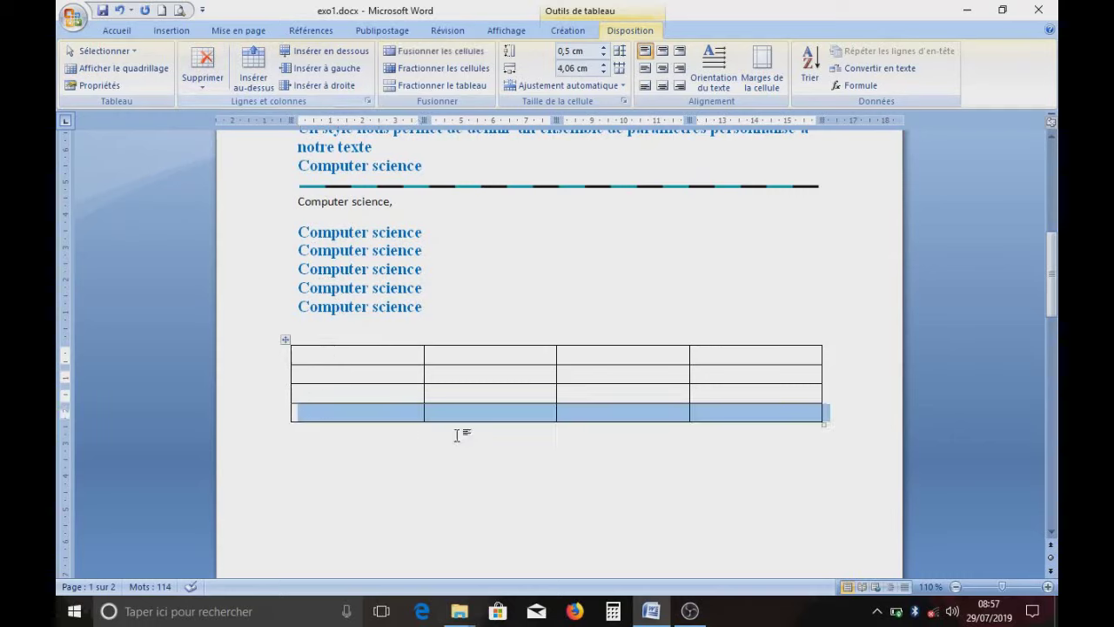
{"action": "left_click", "coordinate": [419, 478]}
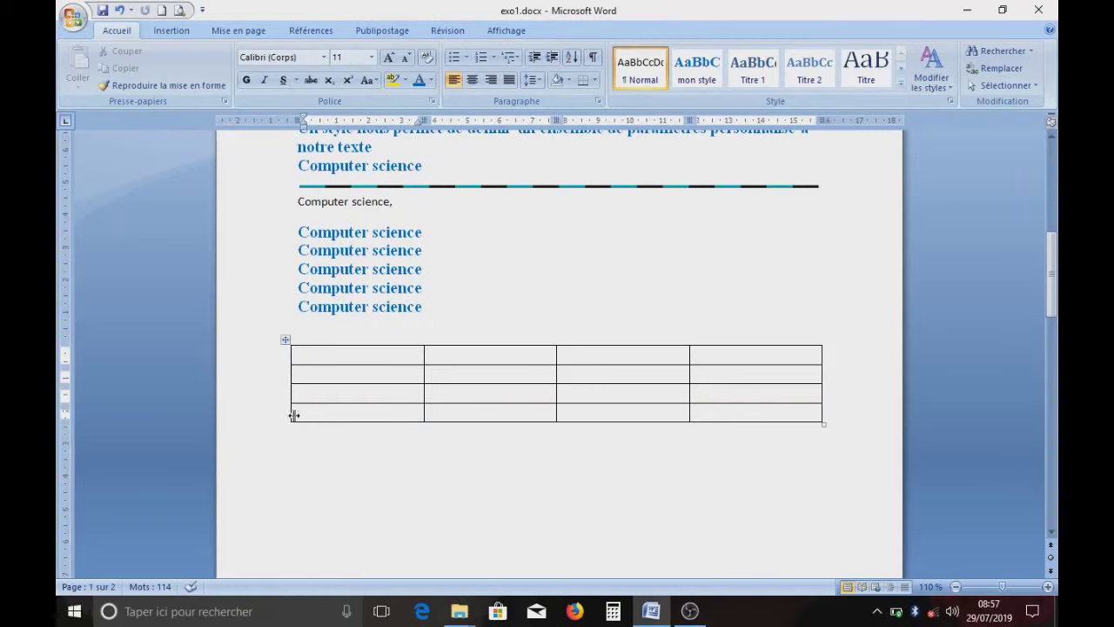
- Shift the table's left border slightly inward to line up with the text, and select the whole table before deselecting it
{"action": "left_click_drag", "start_coordinate": [279, 423], "coordinate": [365, 420]}
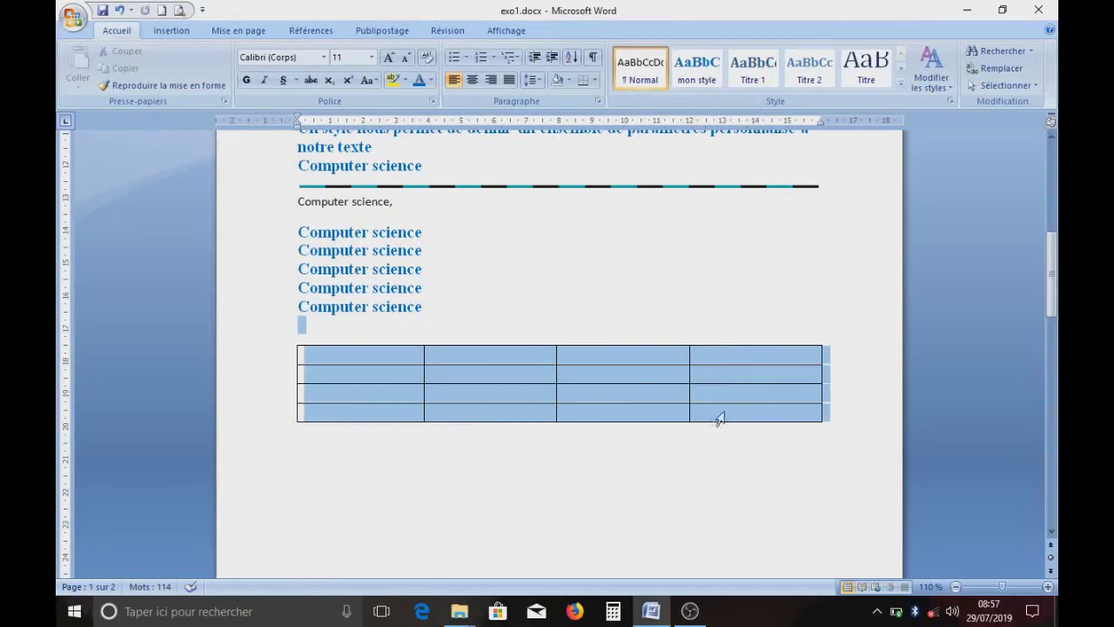
{"action": "left_click", "coordinate": [418, 475]}
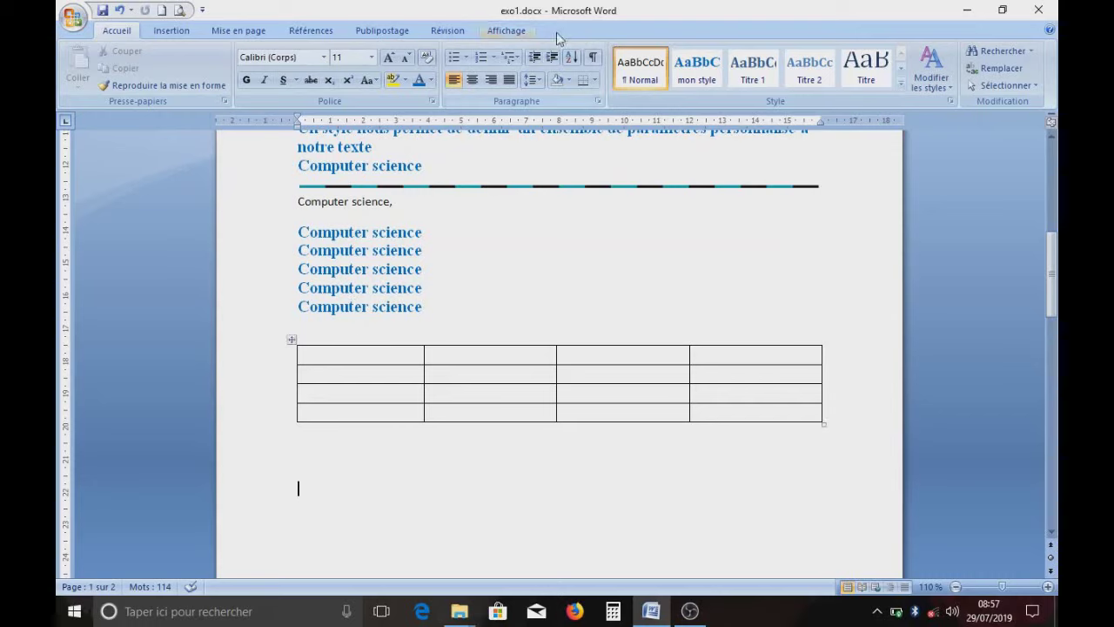
{"action": "left_click", "coordinate": [291, 340]}
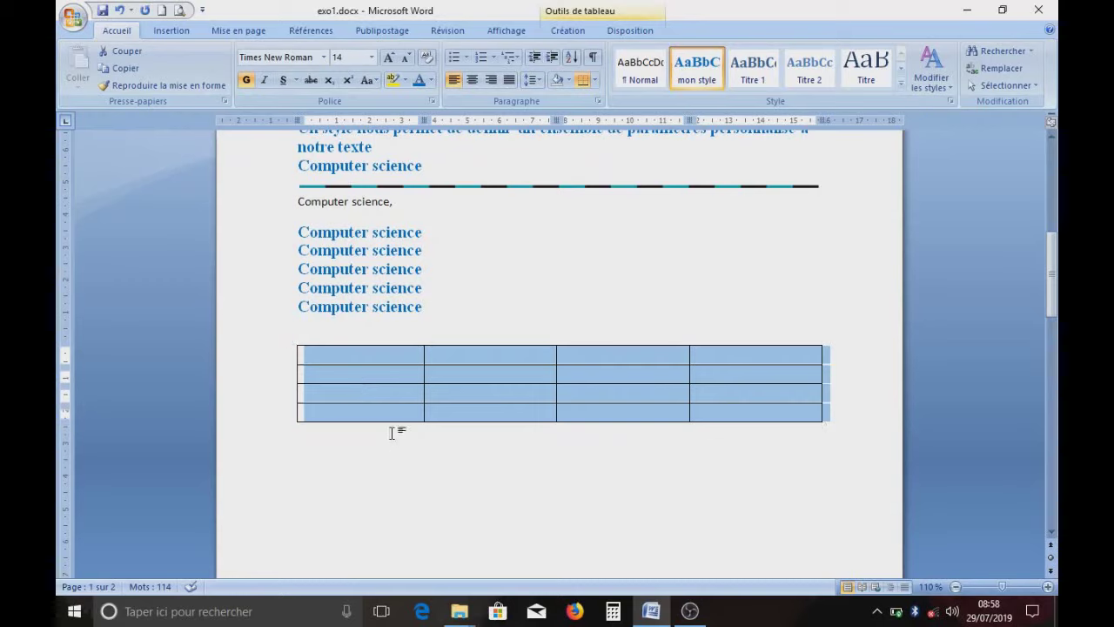
{"action": "left_click", "coordinate": [363, 376]}
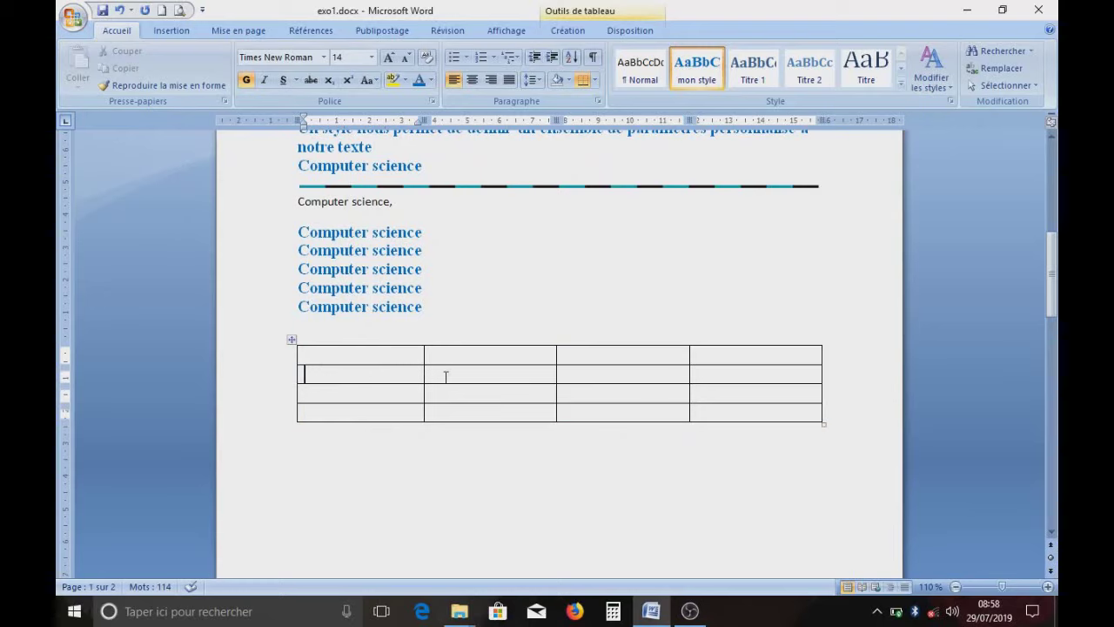
- Enter the column headings Numéro, Nom, Prenom and Ville in the table's first row
{"action": "left_click", "coordinate": [327, 355]}
{"action": "type", "text": "Numéro"}
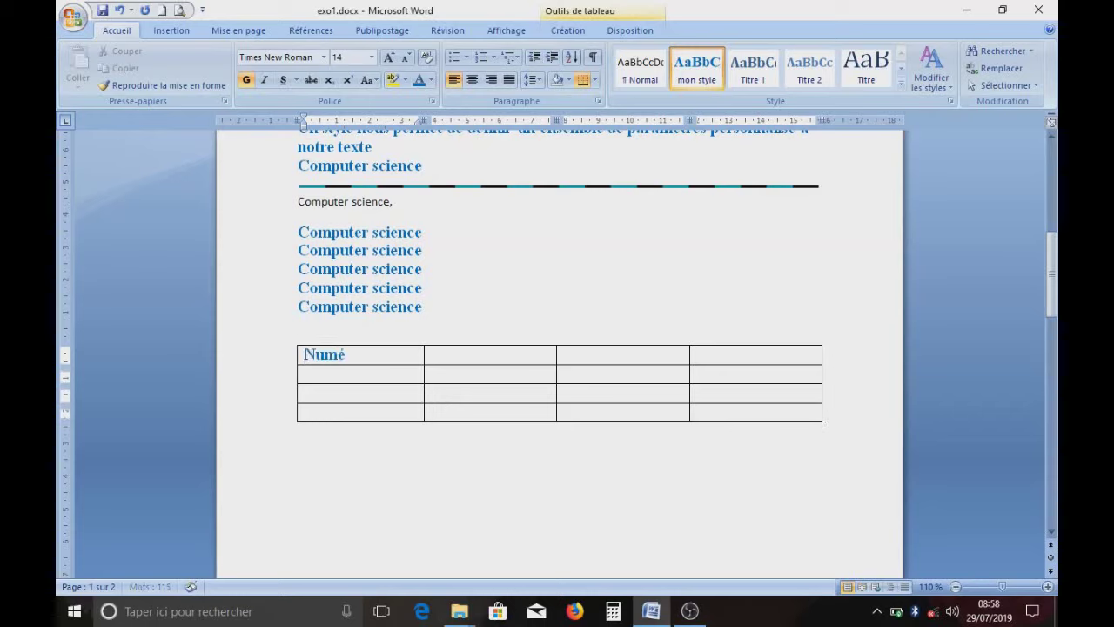
{"action": "left_click", "coordinate": [460, 356]}
{"action": "type", "text": "Nom"}
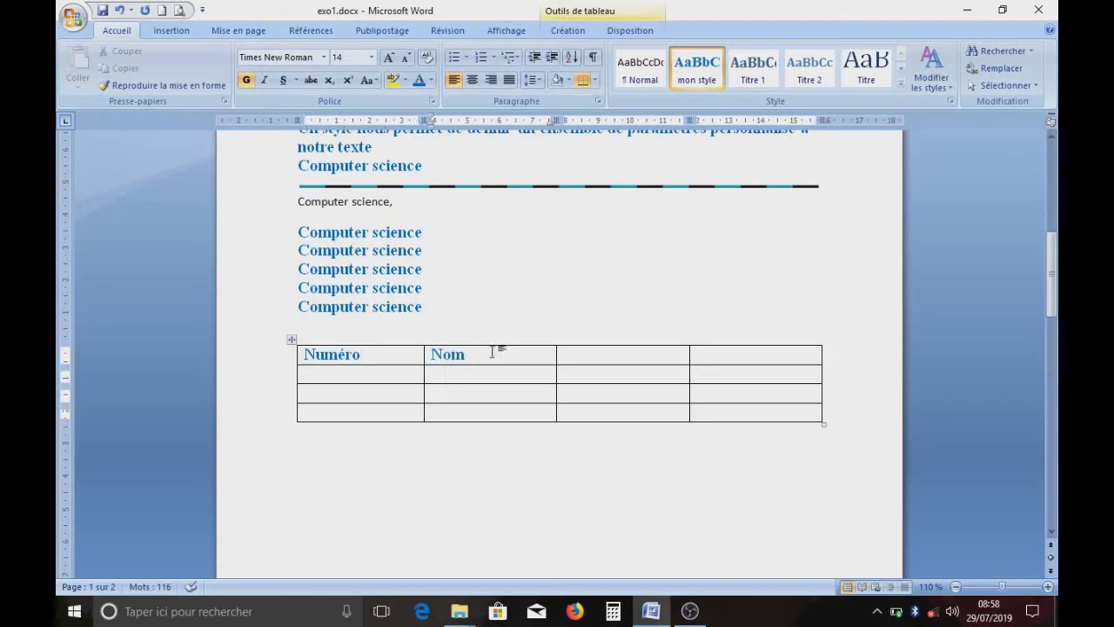
{"action": "left_click", "coordinate": [589, 357]}
{"action": "type", "text": "Prenom"}
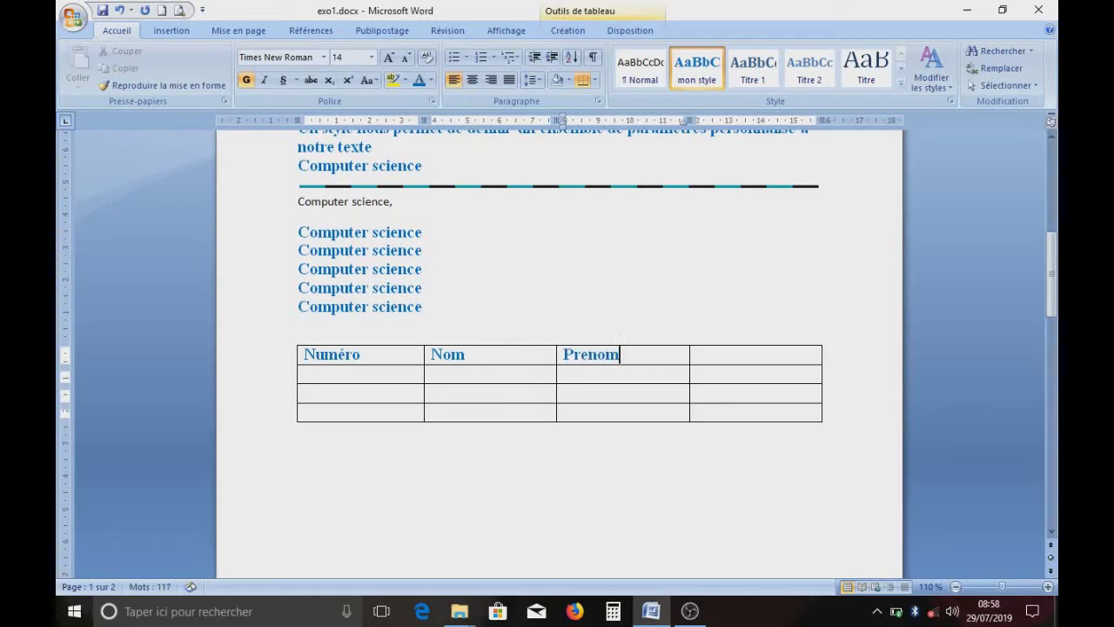
{"action": "left_click", "coordinate": [736, 356]}
{"action": "type", "text": "ille"}
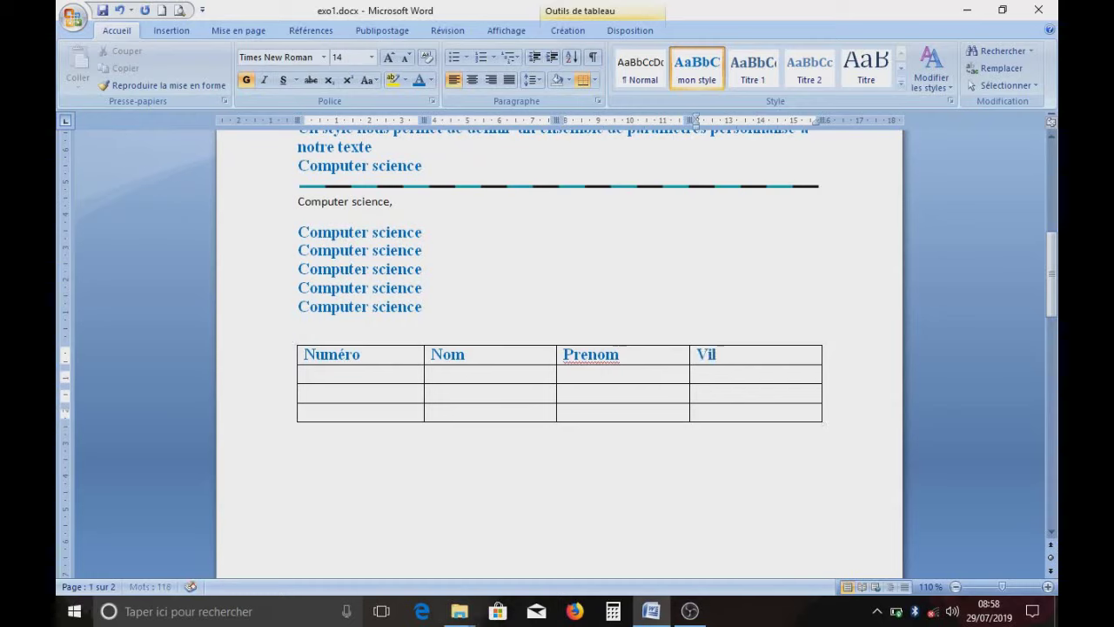
- Correct the spelling of the third column heading to Prénom using the spelling suggestion
{"action": "left_click", "coordinate": [598, 357]}
{"action": "right_click", "coordinate": [614, 361]}
{"action": "left_click", "coordinate": [662, 374]}
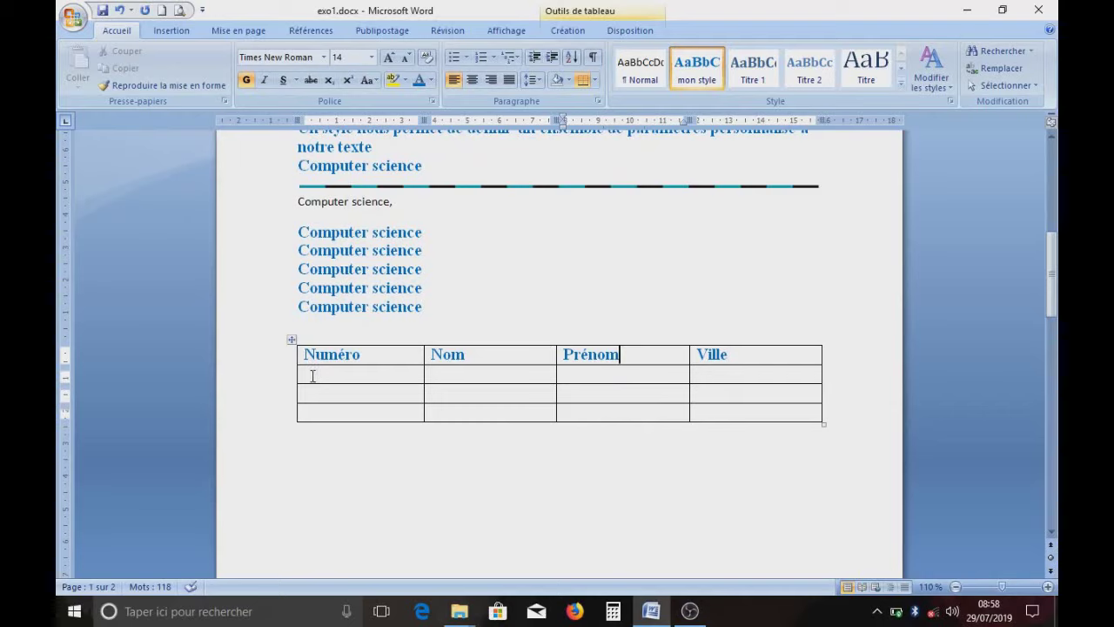
- Fill the second row with number 1, the person's last name and first name, and the city Paris
{"action": "left_click", "coordinate": [311, 374]}
{"action": "type", "text": "1"}
{"action": "left_click", "coordinate": [456, 381]}
{"action": "type", "text": "gaston"}
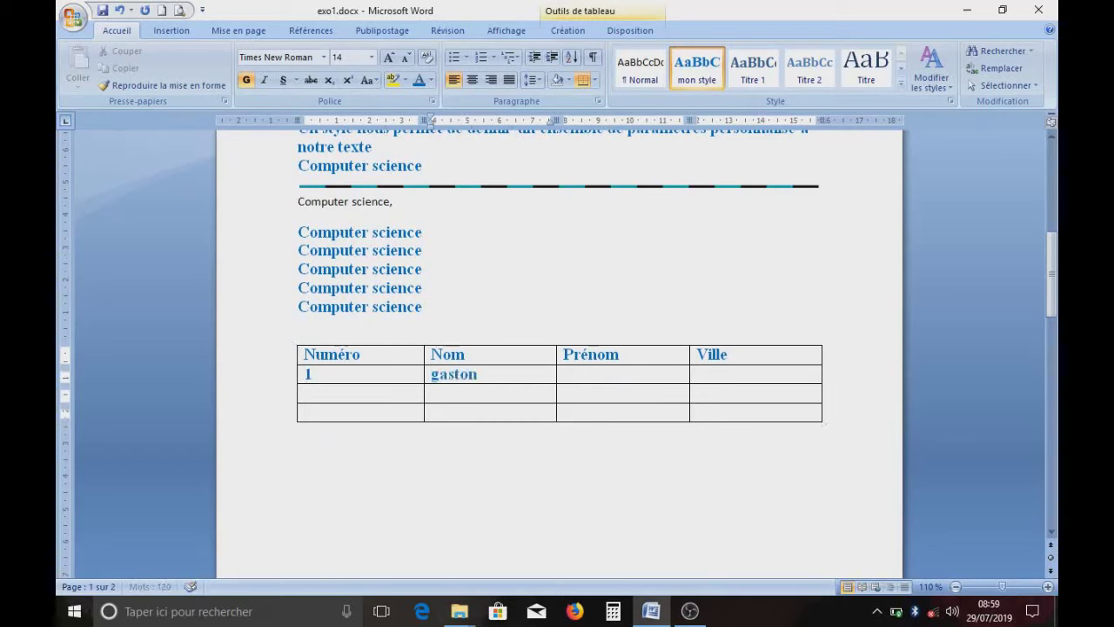
{"action": "key", "text": "Tab"}
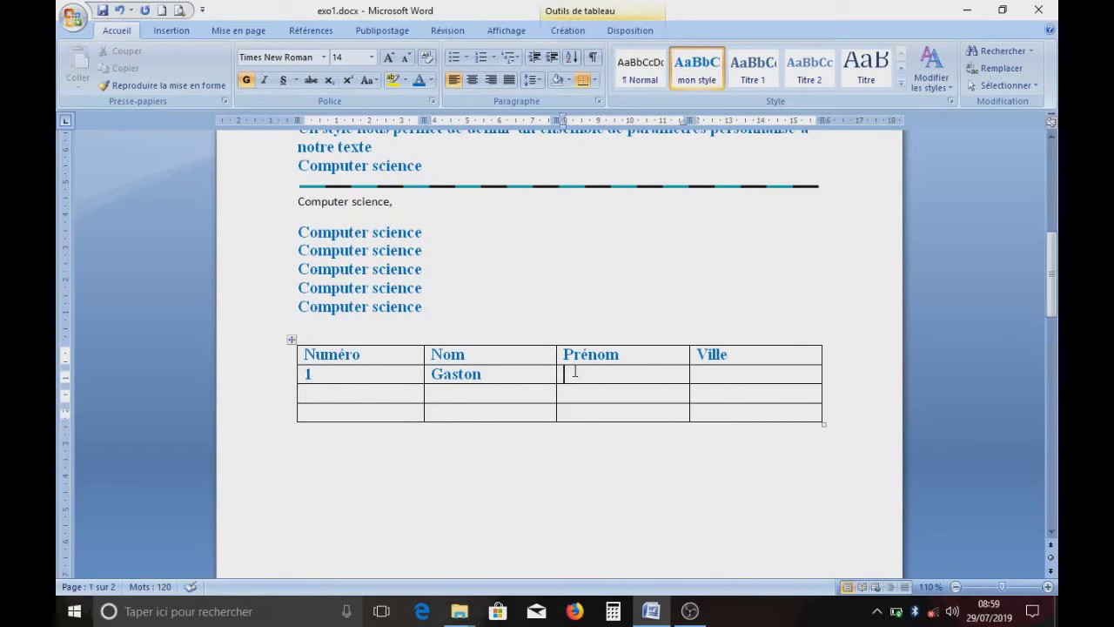
{"action": "type", "text": "Le roux"}
{"action": "left_click", "coordinate": [702, 376]}
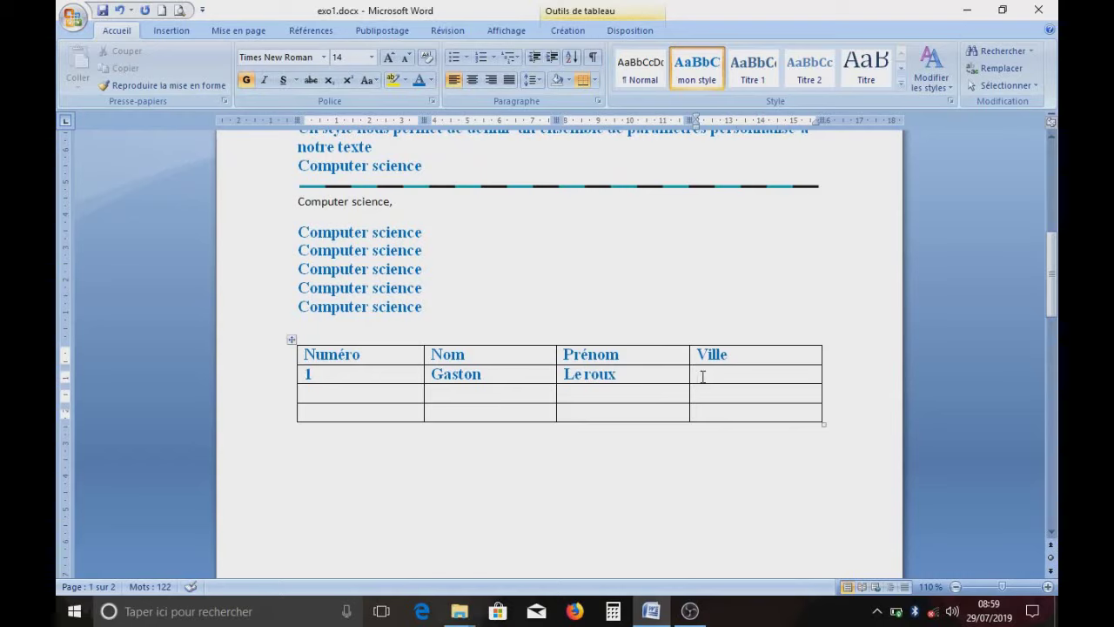
{"action": "type", "text": "paris"}
- Insert an empty row above the row numbered 1, and undo the insertion
{"action": "left_click", "coordinate": [417, 376]}
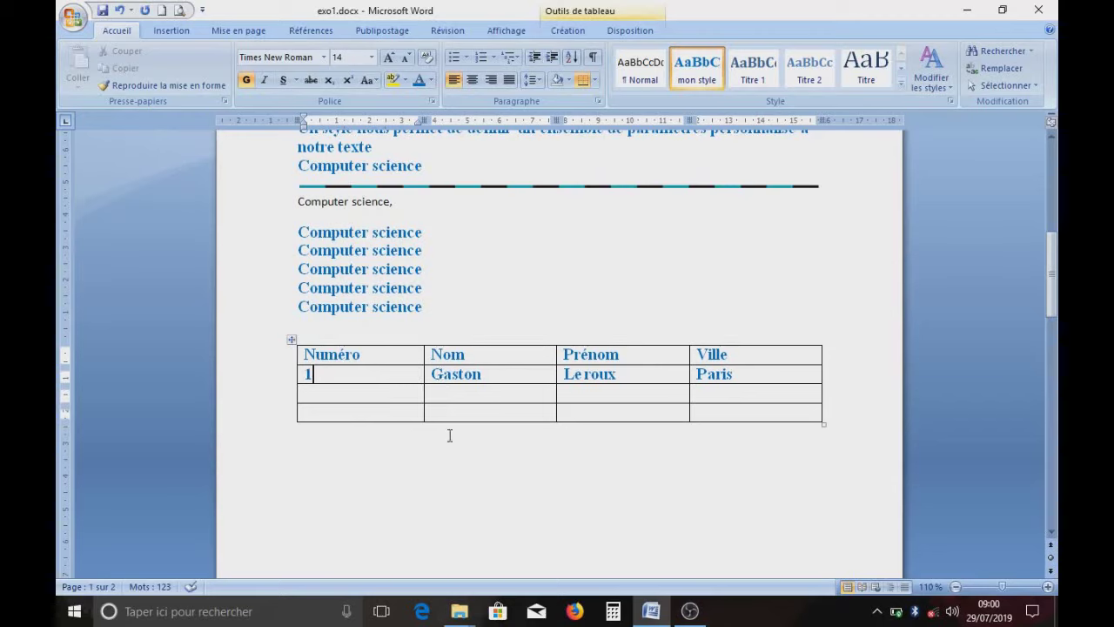
{"action": "left_click", "coordinate": [623, 33]}
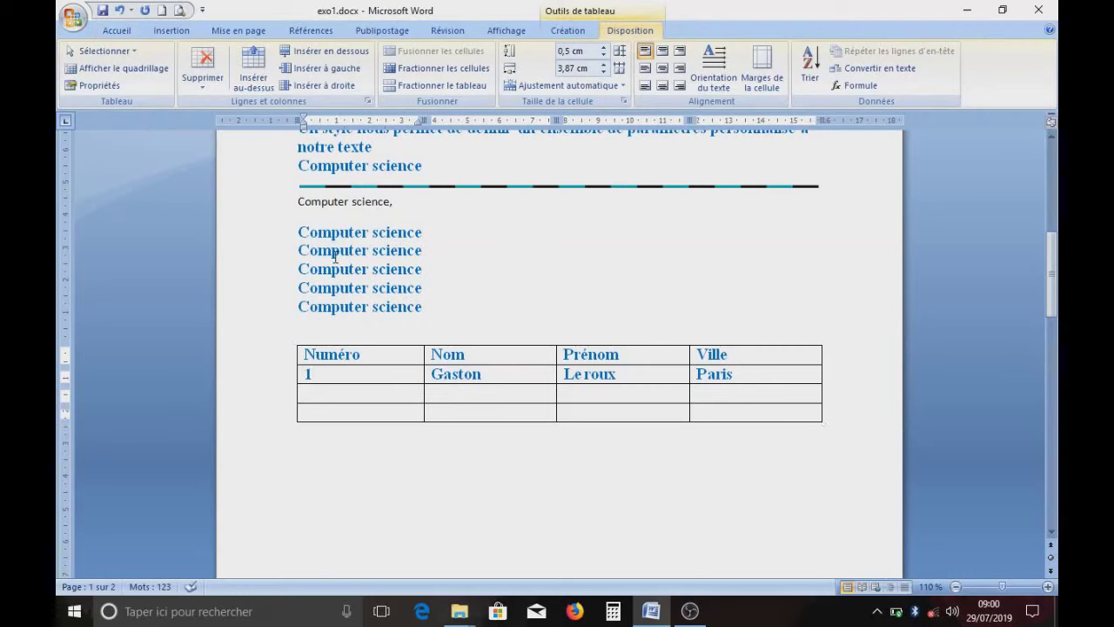
{"action": "left_click", "coordinate": [254, 68]}
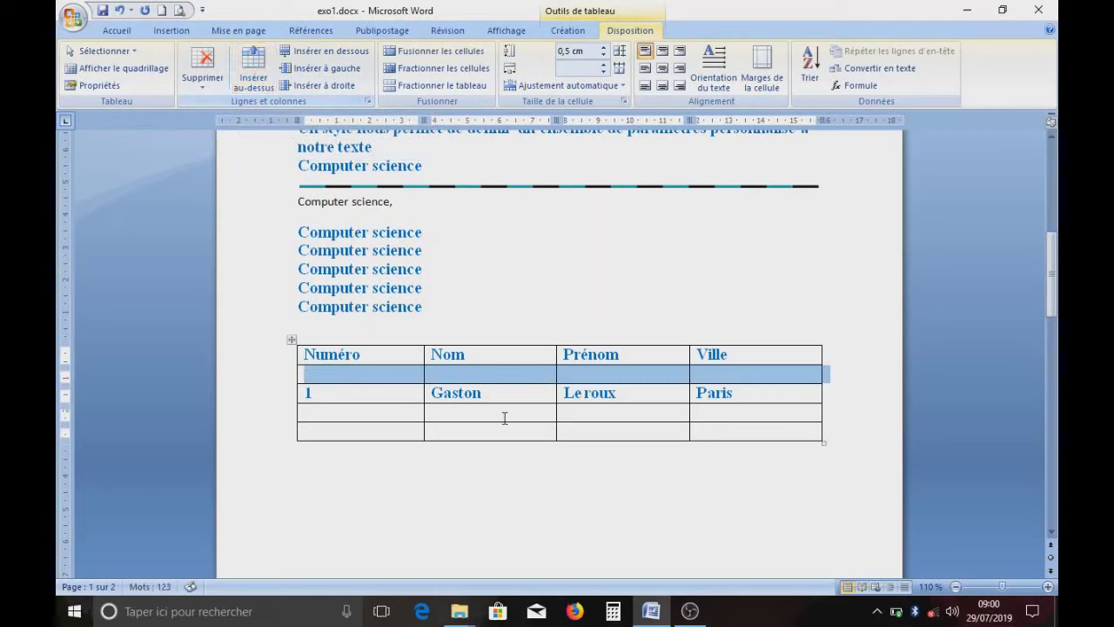
{"action": "left_click", "coordinate": [402, 398]}
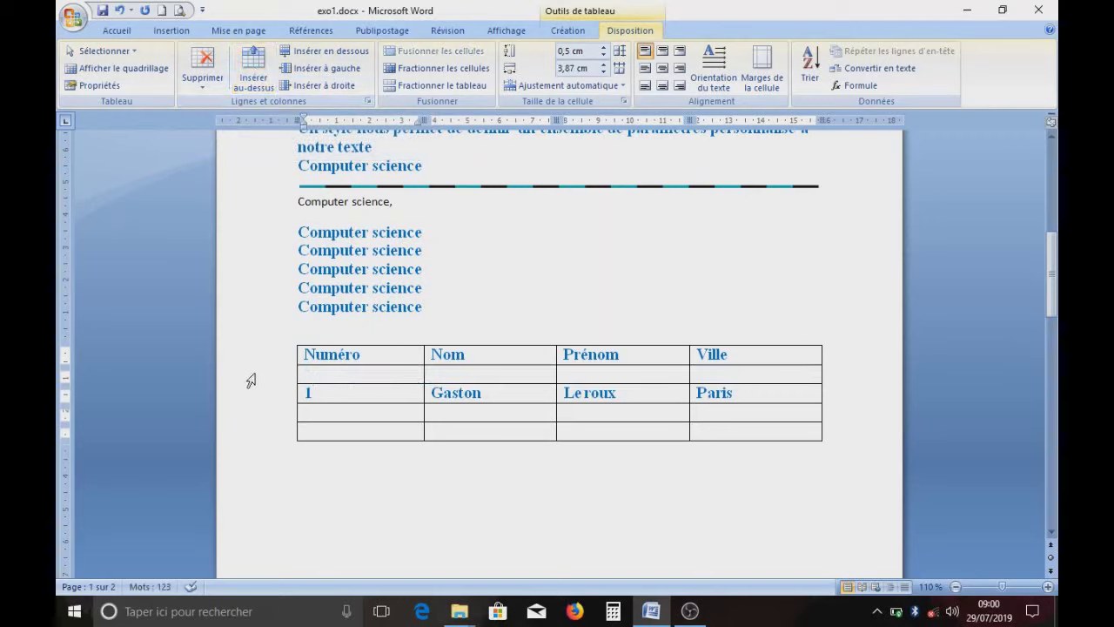
{"action": "left_click_drag", "start_coordinate": [250, 380], "coordinate": [344, 380]}
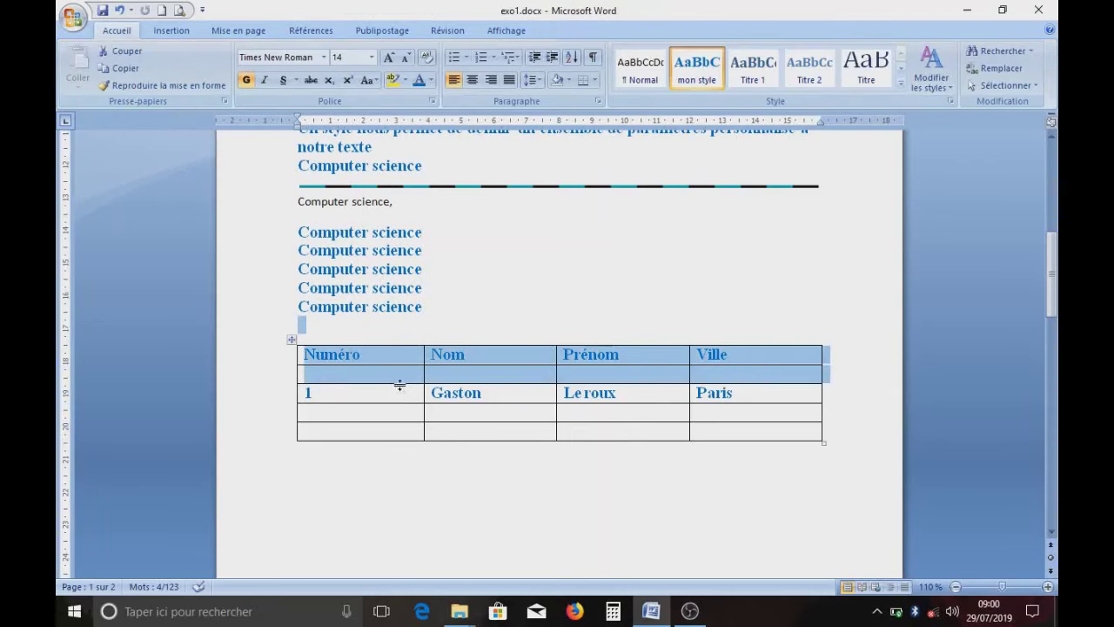
{"action": "left_click", "coordinate": [324, 357]}
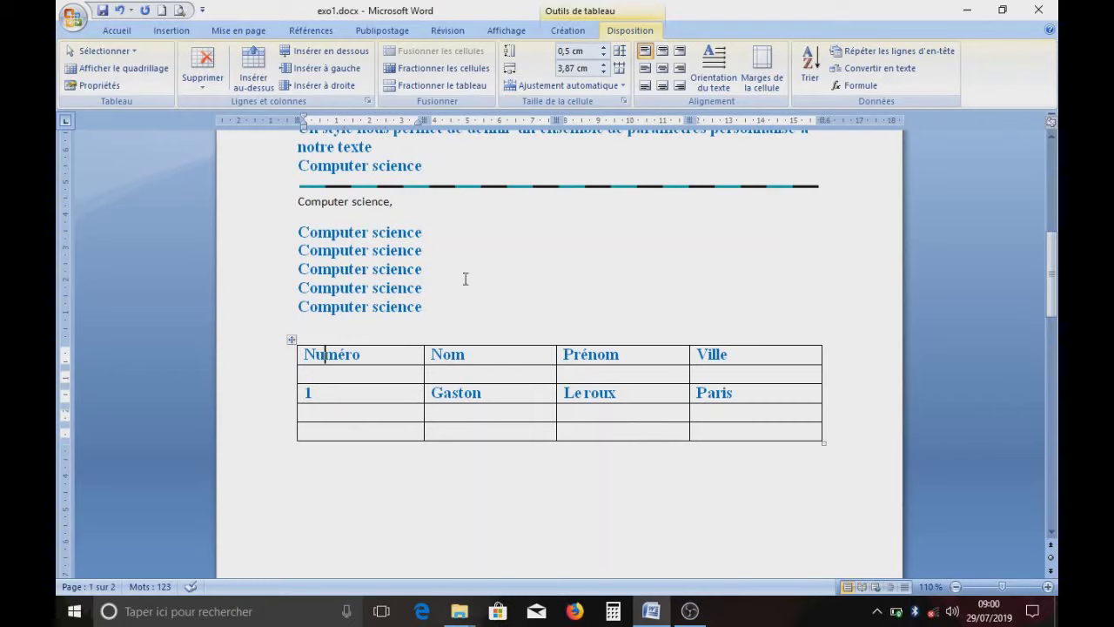
{"action": "key", "text": "ctrl+z"}
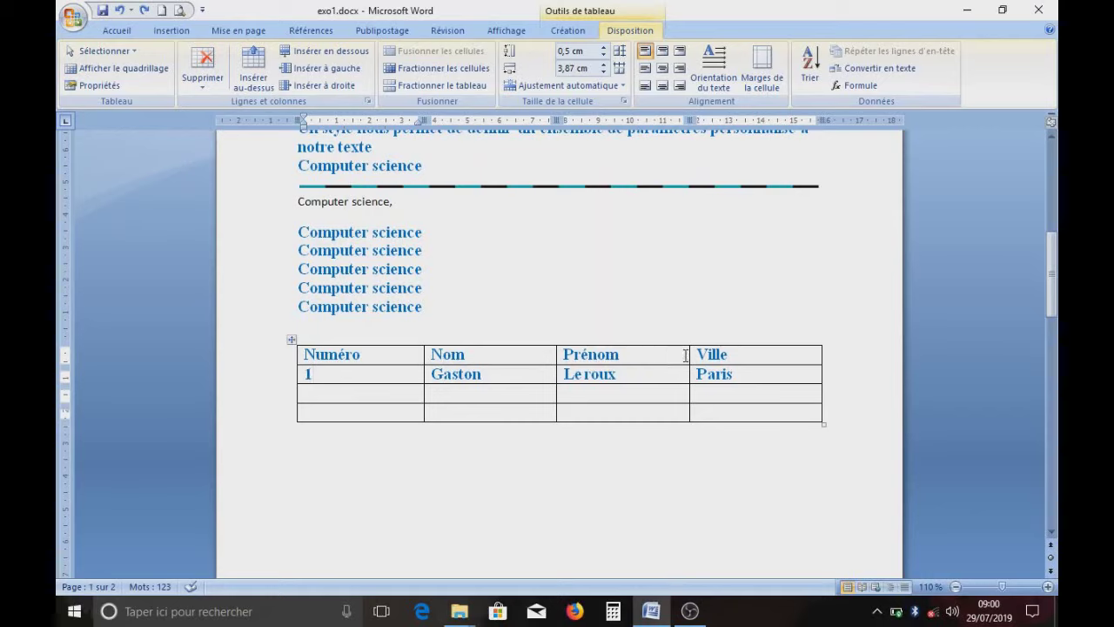
- Insert a new column between the Prénom and Ville columns
{"action": "left_click", "coordinate": [636, 358]}
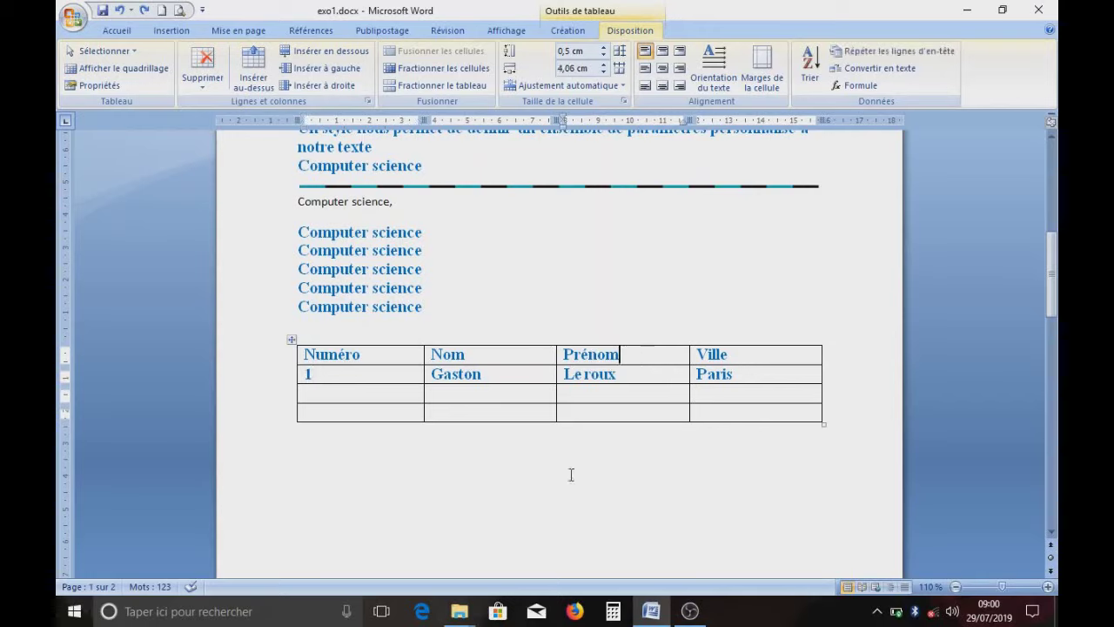
{"action": "left_click", "coordinate": [605, 342]}
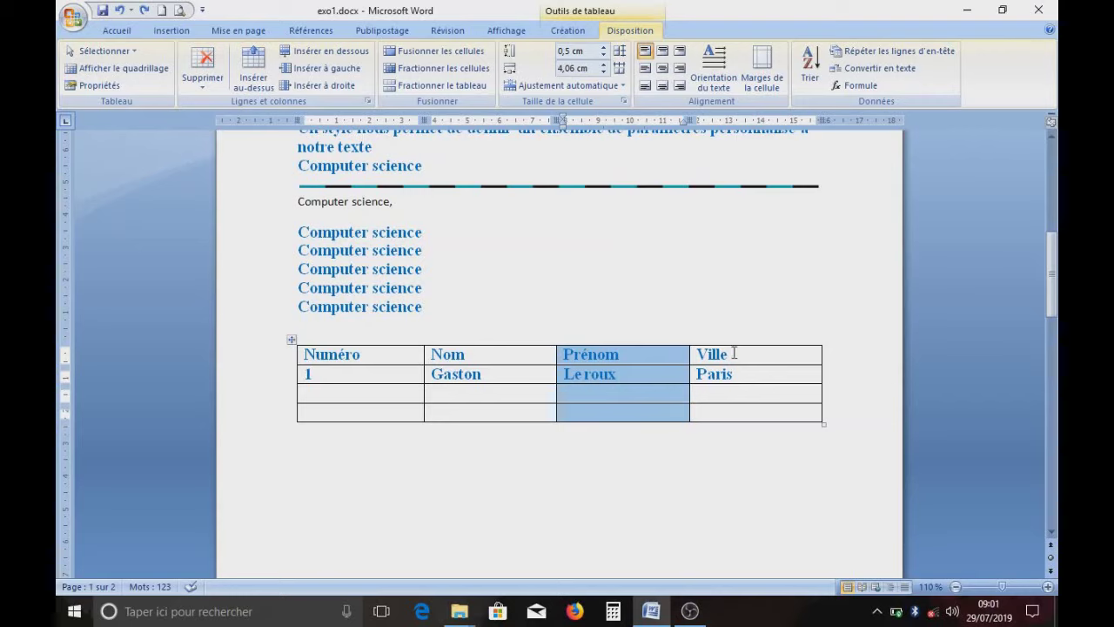
{"action": "left_click", "coordinate": [636, 360]}
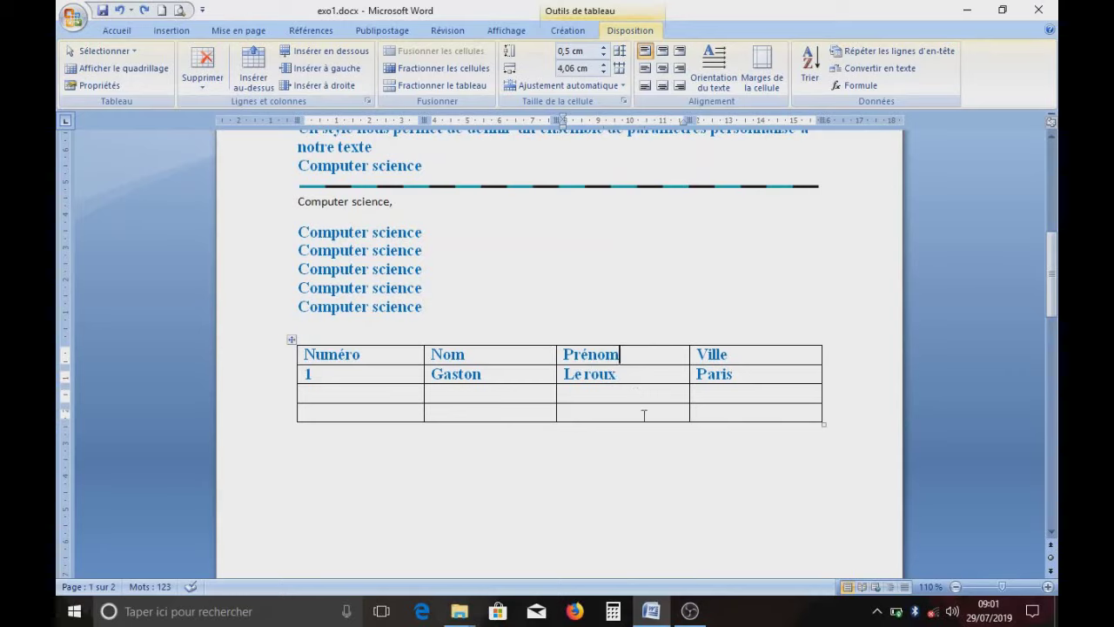
{"action": "left_click", "coordinate": [321, 86]}
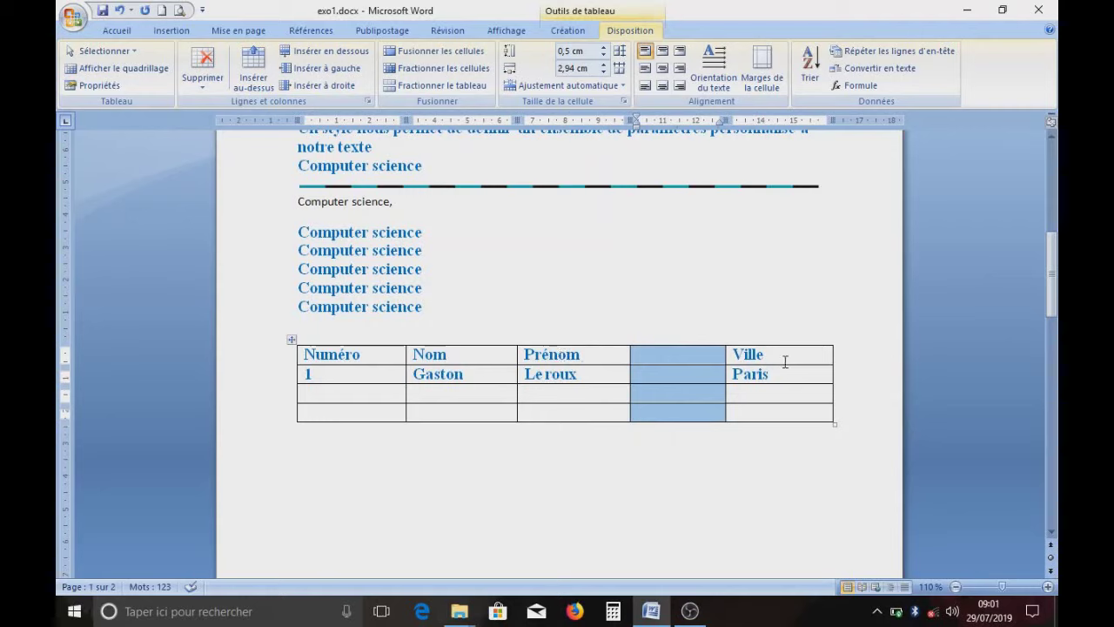
- Enter the heading Sexe in the new column and the value M in the row numbered 1
{"action": "left_click", "coordinate": [664, 358]}
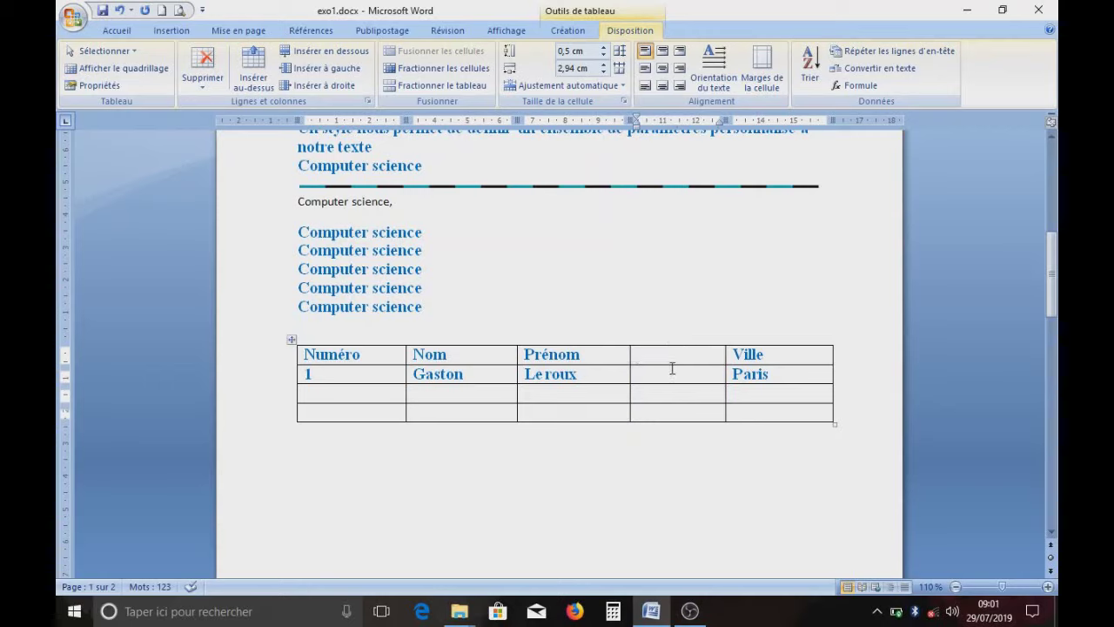
{"action": "type", "text": "Sexe"}
{"action": "left_click", "coordinate": [667, 378]}
{"action": "type", "text": "M"}
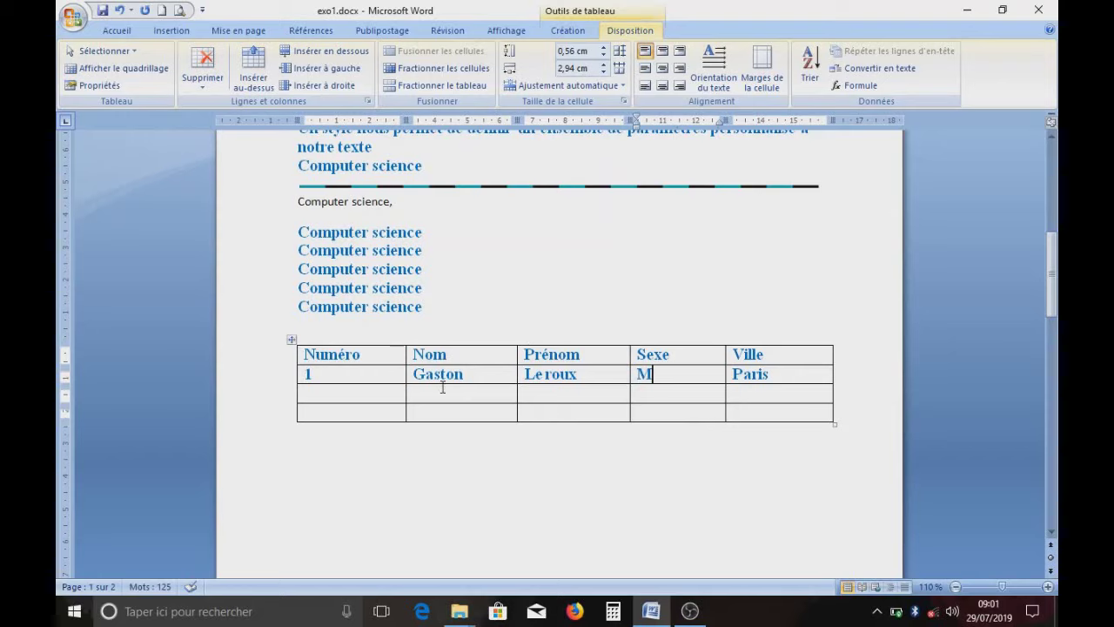
- Insert an empty column after Ville and another one before Numéro
{"action": "left_click", "coordinate": [343, 470]}
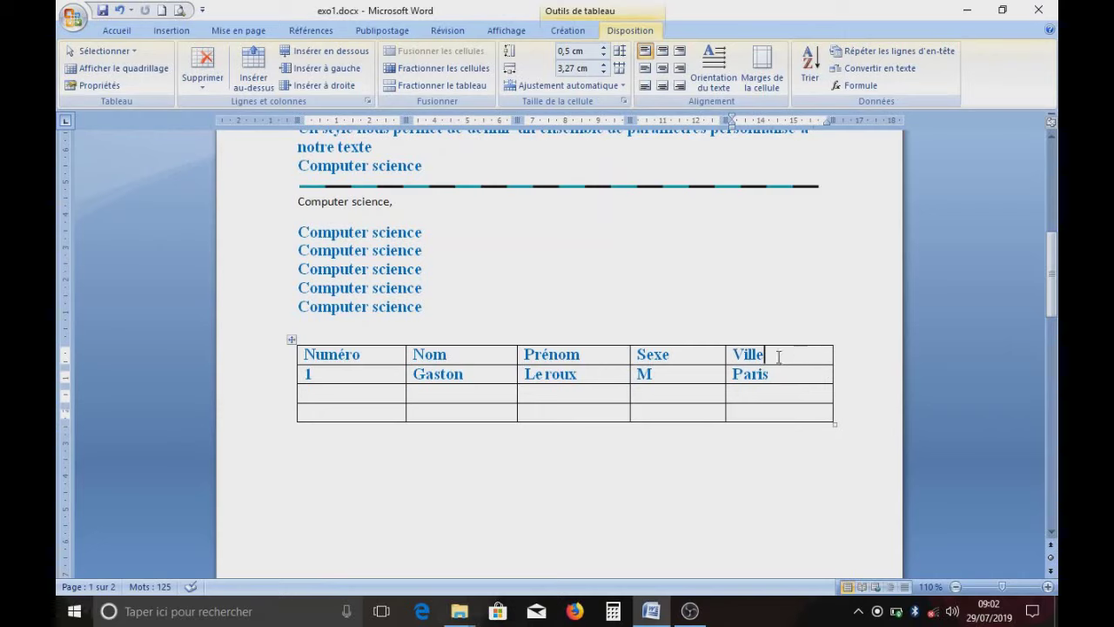
{"action": "left_click", "coordinate": [337, 86]}
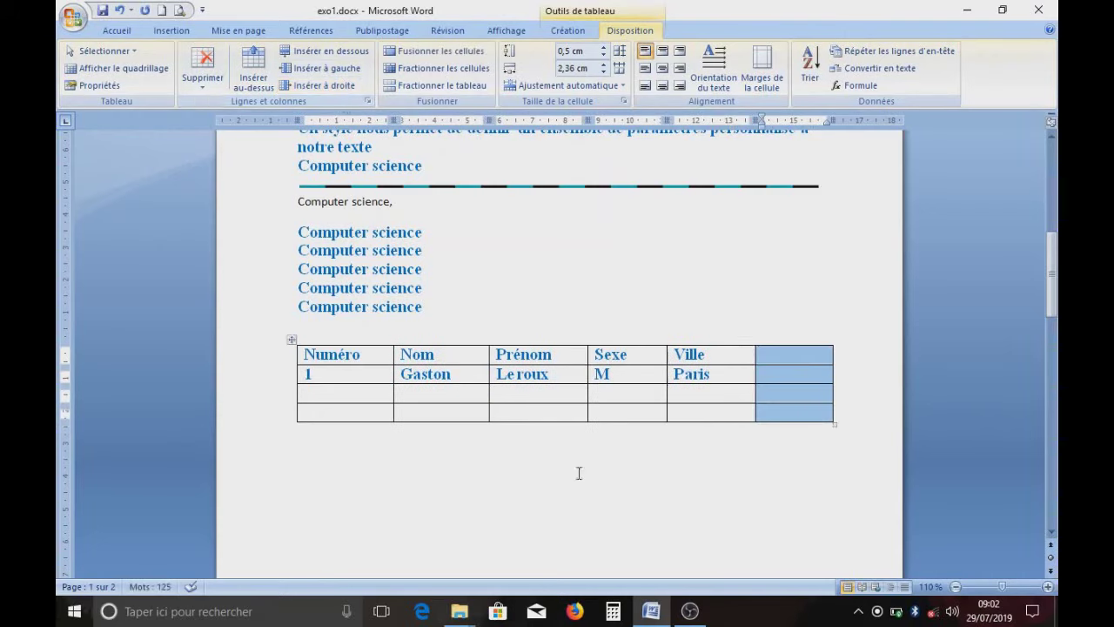
{"action": "left_click", "coordinate": [300, 357]}
{"action": "left_click", "coordinate": [324, 355]}
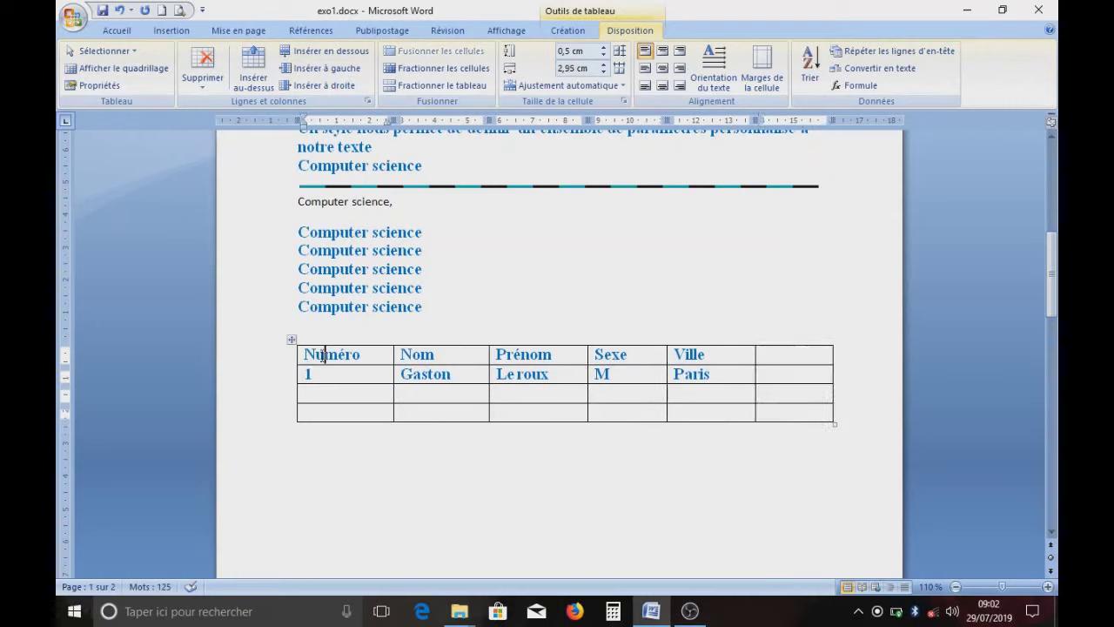
{"action": "left_click", "coordinate": [327, 68]}
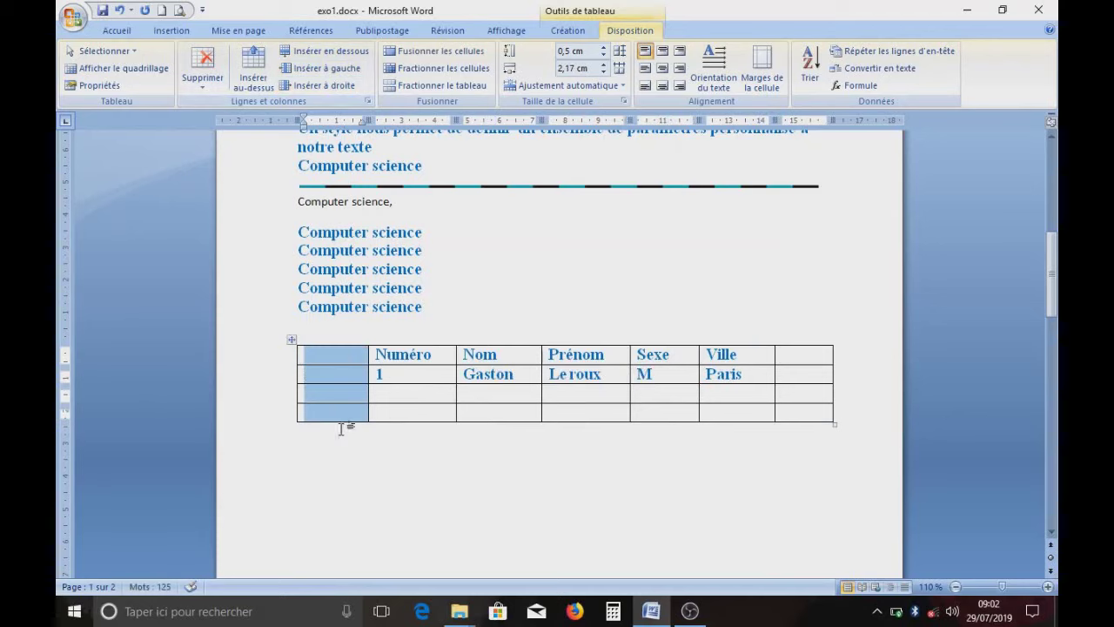
{"action": "left_click", "coordinate": [440, 336]}
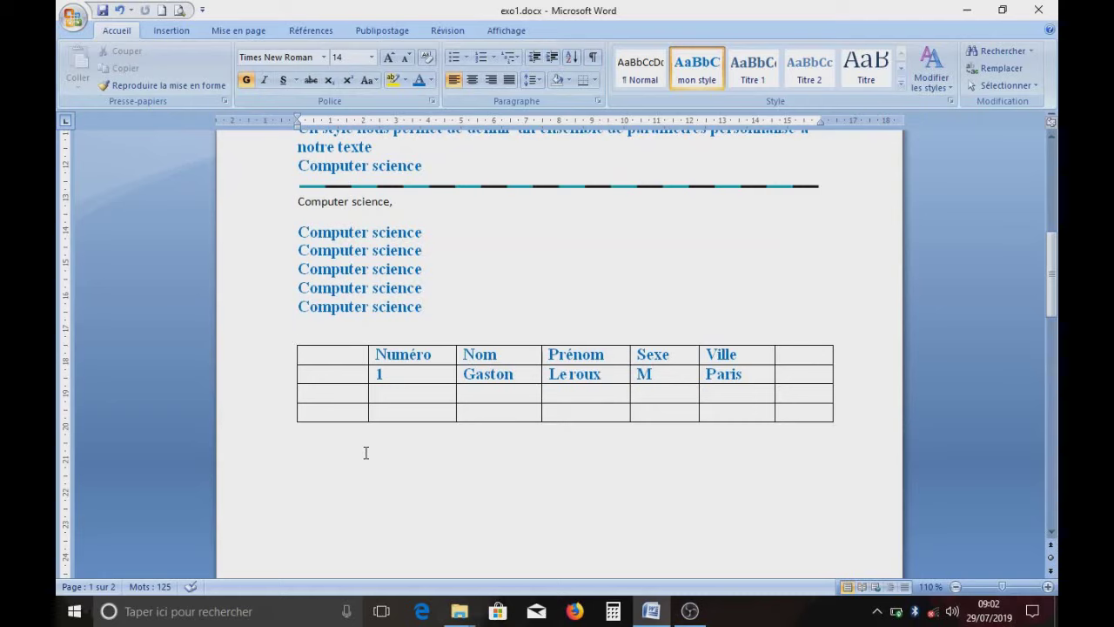
- Delete the entire table, and undo the deletion
{"action": "left_click", "coordinate": [339, 363]}
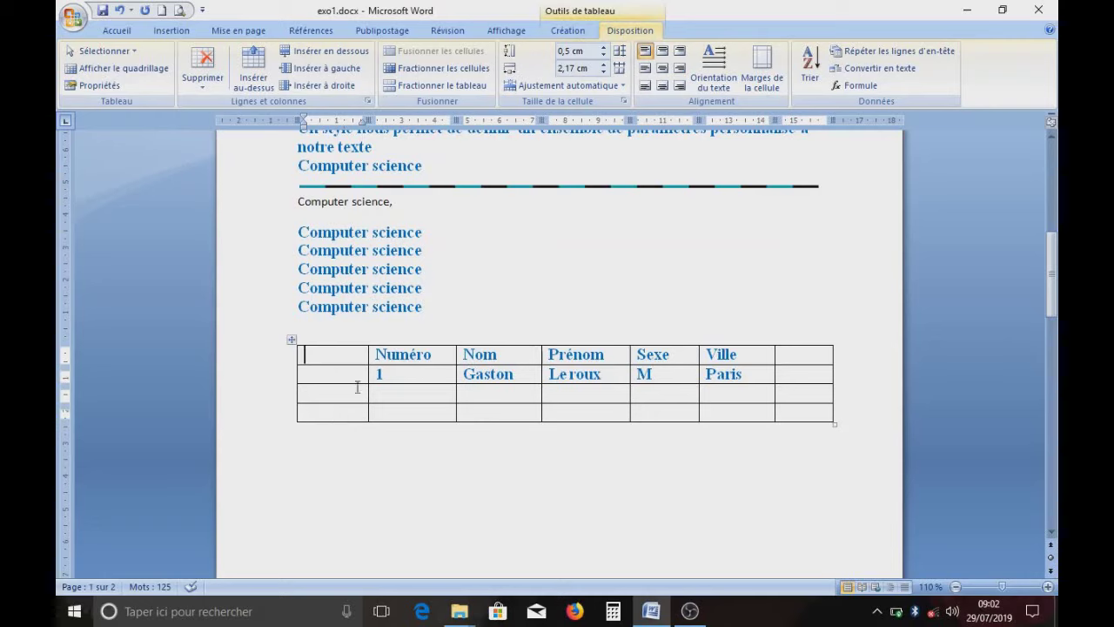
{"action": "left_click", "coordinate": [200, 87]}
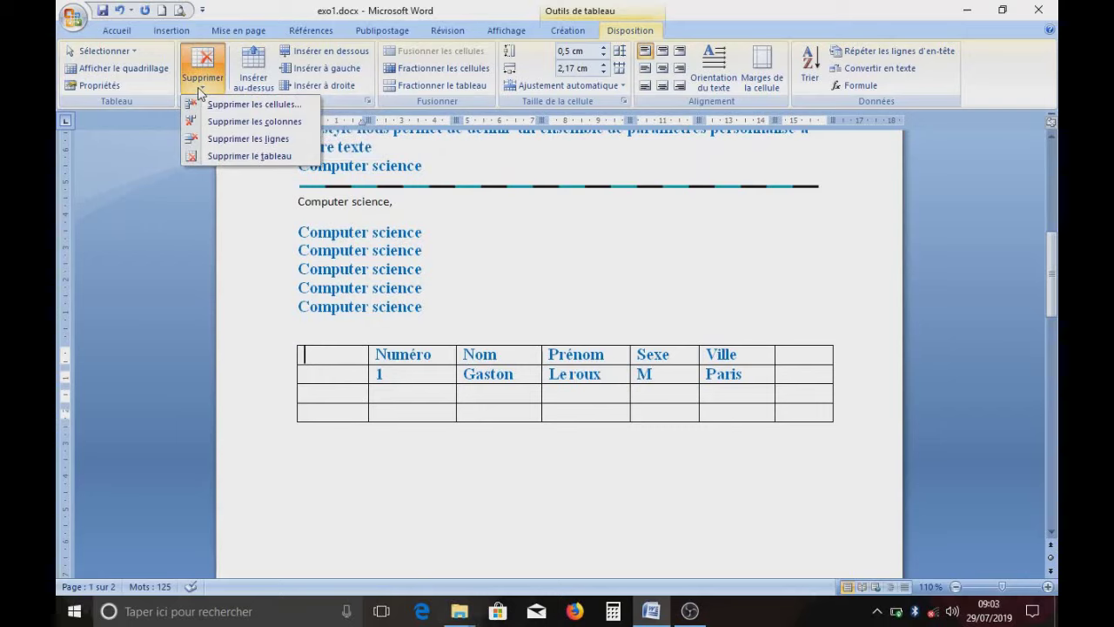
{"action": "left_click", "coordinate": [231, 156]}
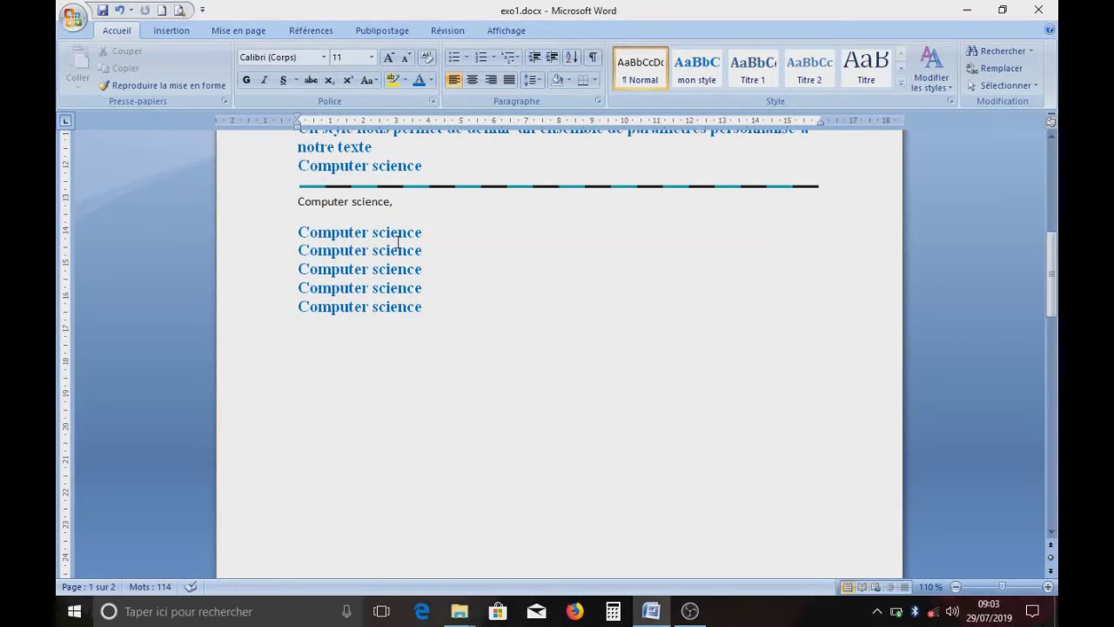
{"action": "left_click", "coordinate": [119, 11]}
{"action": "left_click", "coordinate": [120, 10]}
{"action": "left_click", "coordinate": [119, 11]}
{"action": "left_click", "coordinate": [481, 466]}
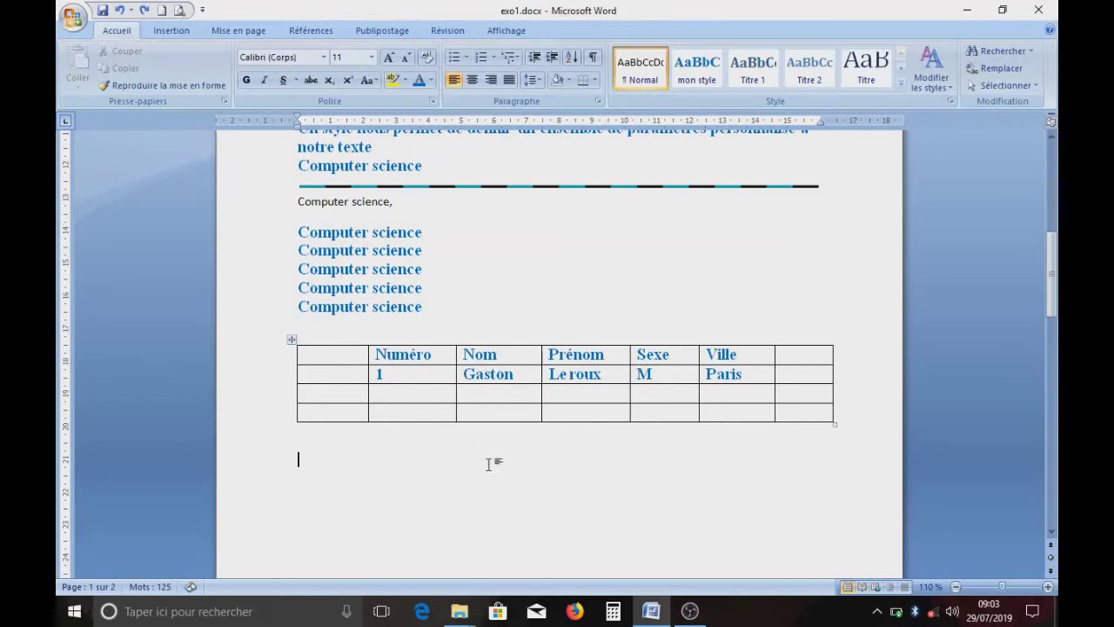
- Delete the empty column before Numéro
{"action": "left_click", "coordinate": [331, 342]}
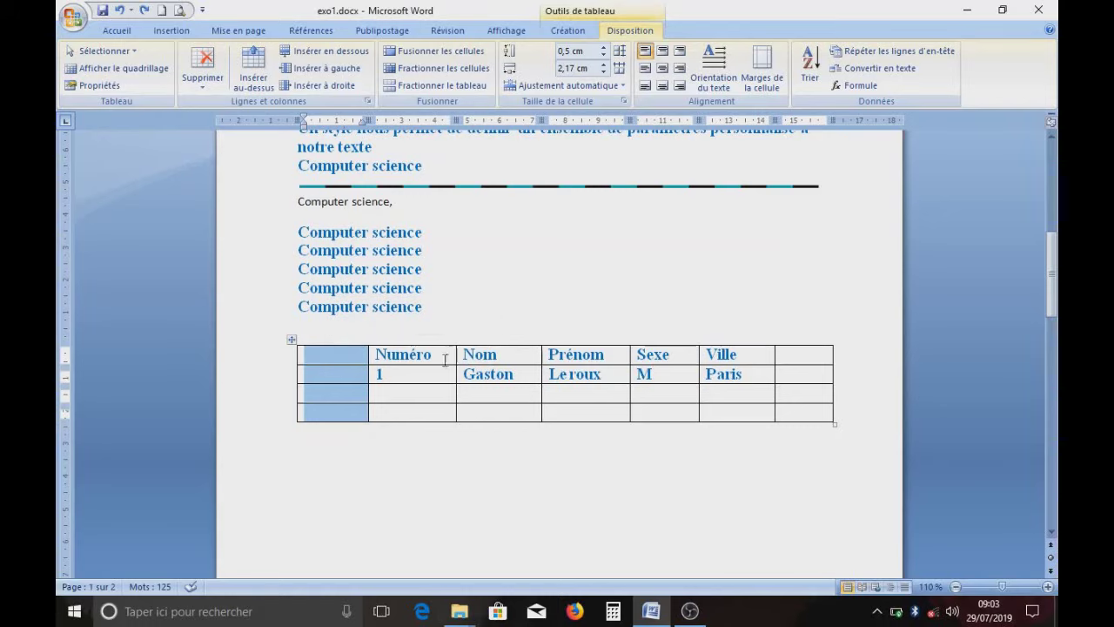
{"action": "left_click", "coordinate": [215, 84]}
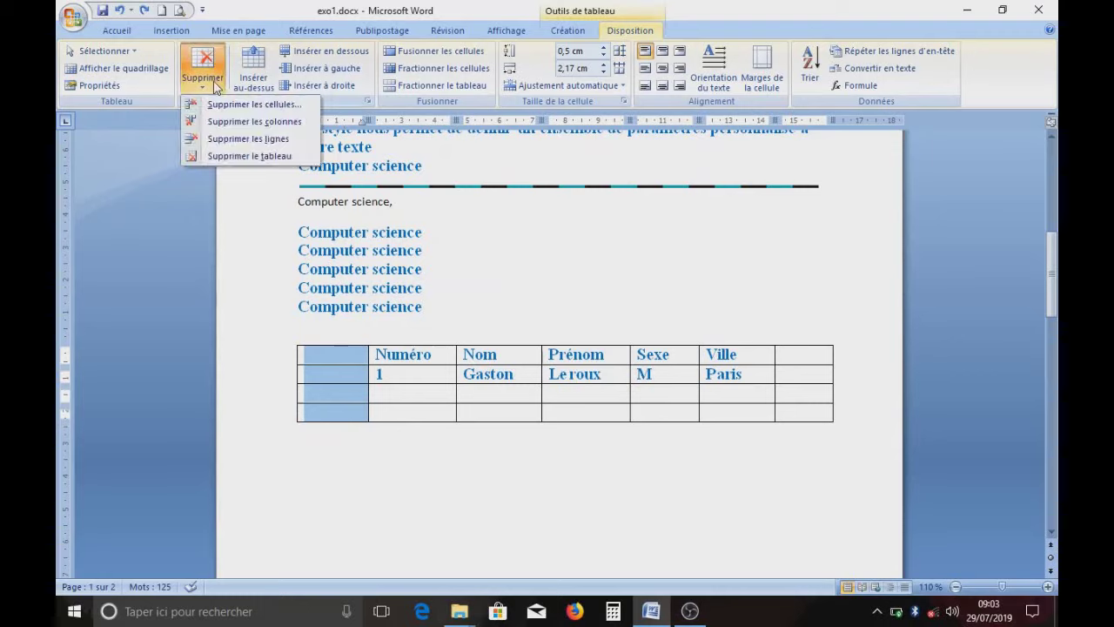
{"action": "left_click", "coordinate": [218, 127]}
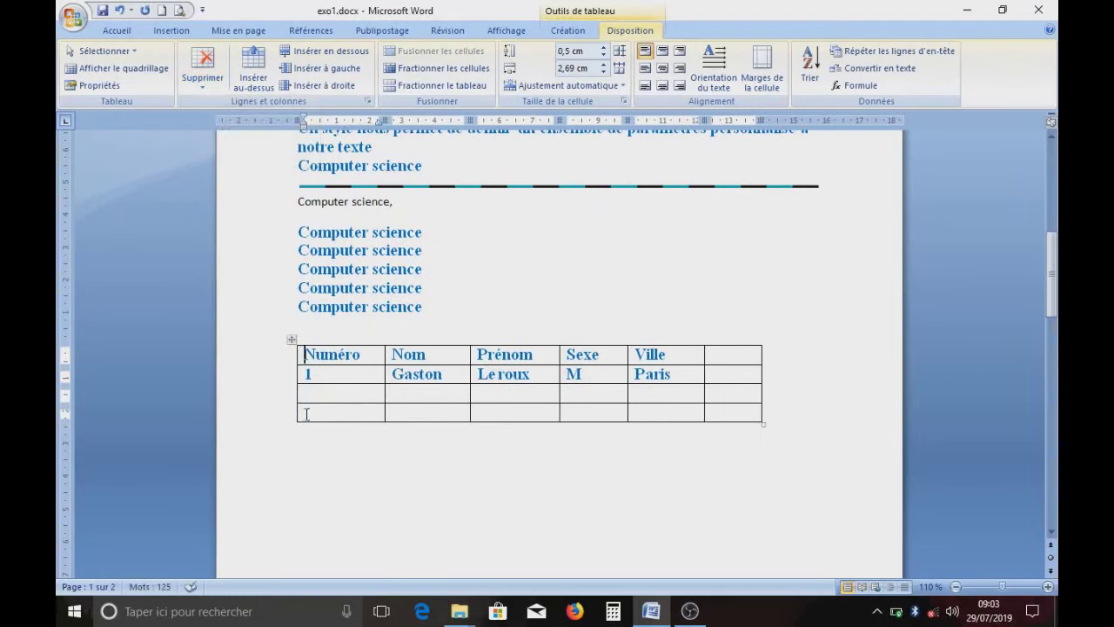
- Try deleting the rows spanned by the selected empty column after Ville, and undo the deletion
{"action": "left_click", "coordinate": [729, 342]}
{"action": "left_click", "coordinate": [201, 65]}
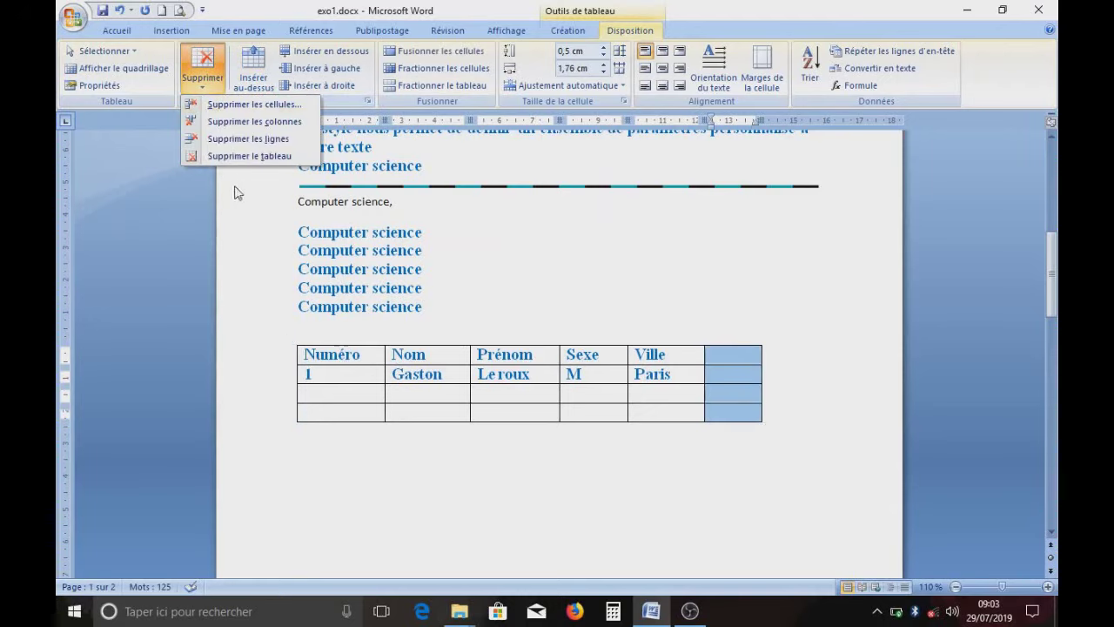
{"action": "left_click", "coordinate": [233, 139]}
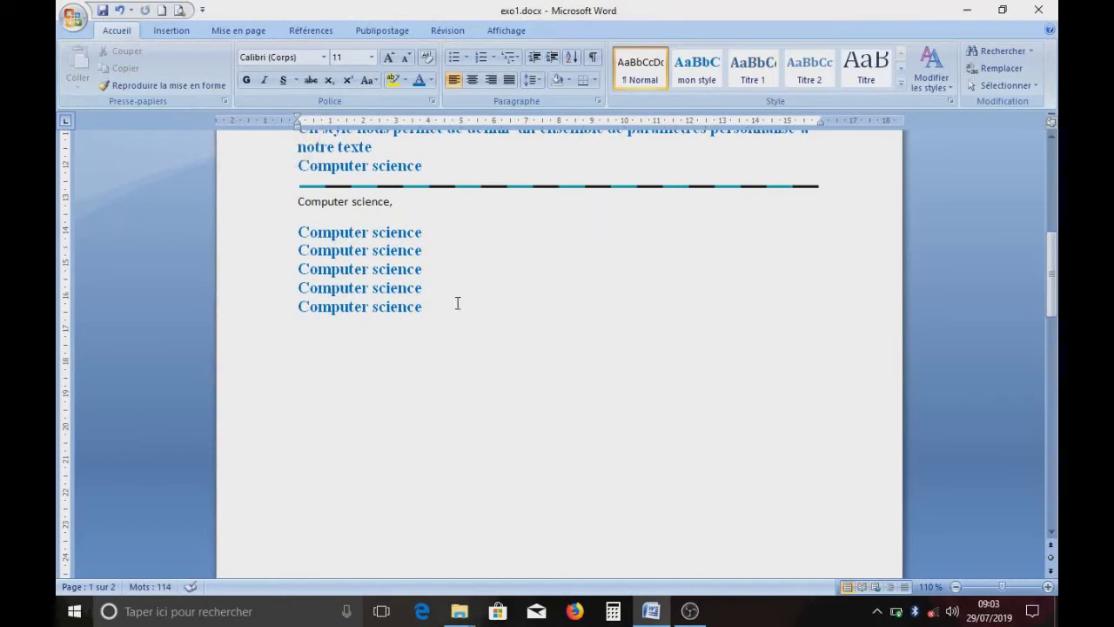
{"action": "left_click", "coordinate": [119, 11]}
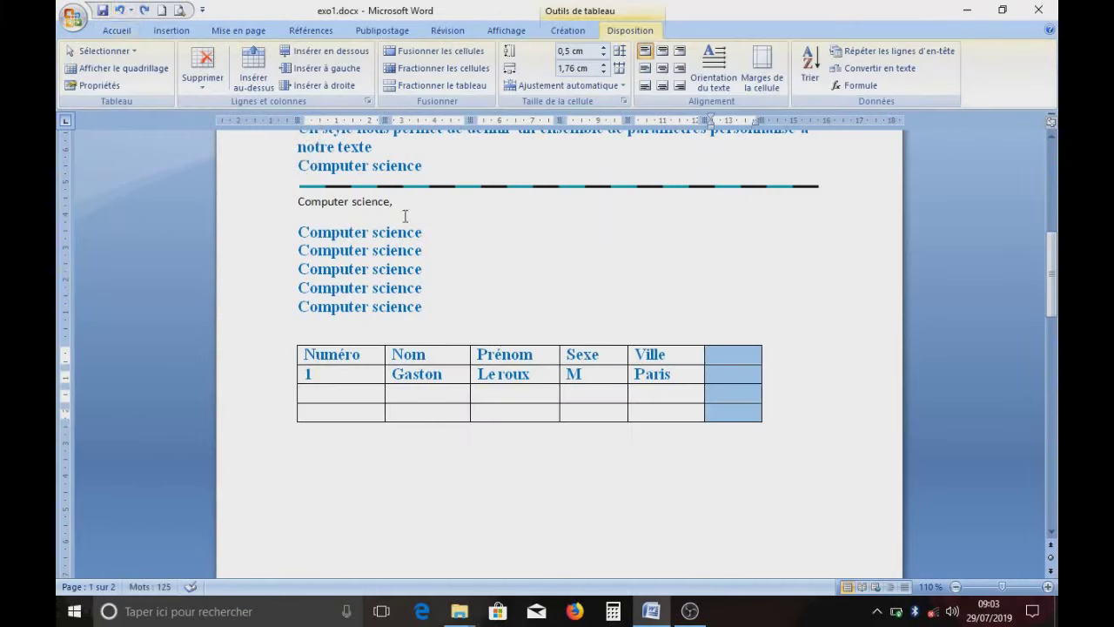
- Delete the empty column after Ville
{"action": "left_click", "coordinate": [207, 87]}
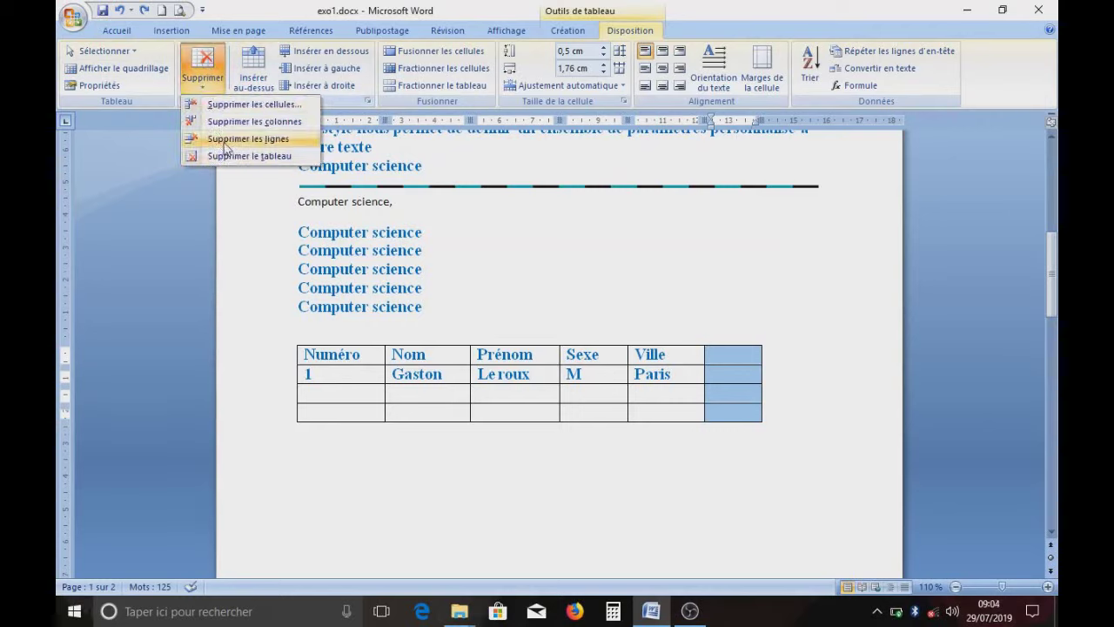
{"action": "left_click", "coordinate": [223, 127]}
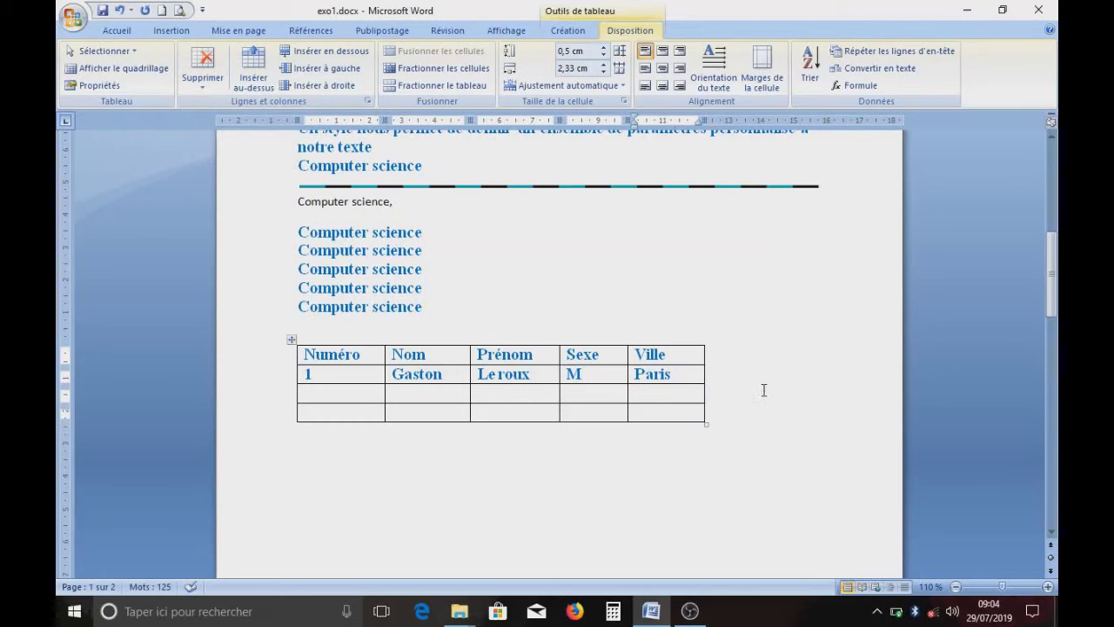
{"action": "left_click", "coordinate": [715, 398]}
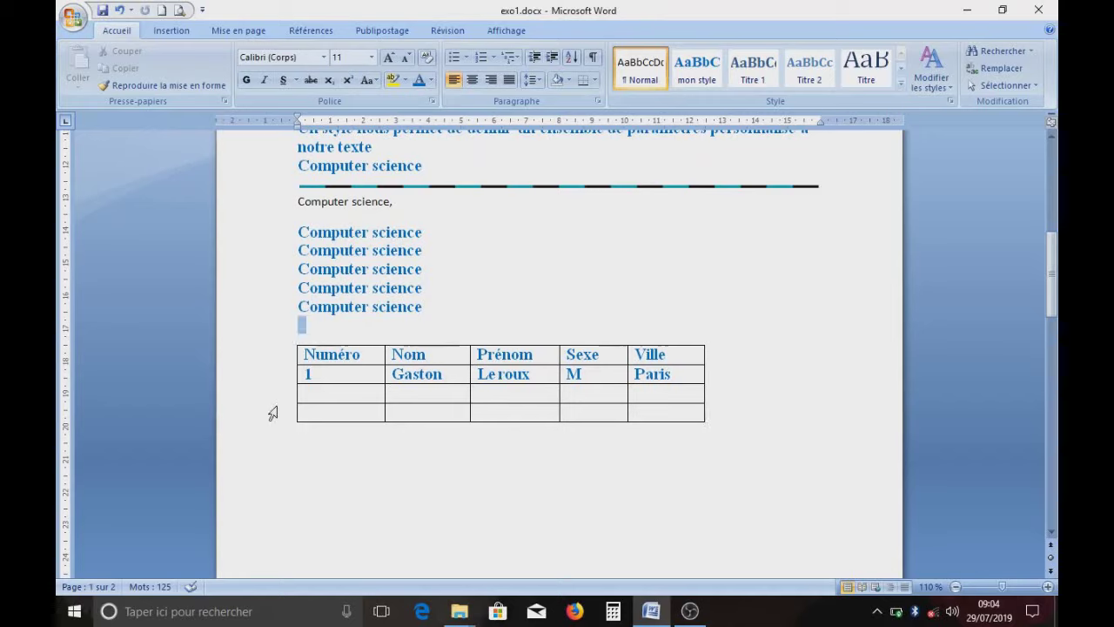
{"action": "left_click_drag", "start_coordinate": [286, 426], "coordinate": [308, 418]}
{"action": "left_click", "coordinate": [339, 393]}
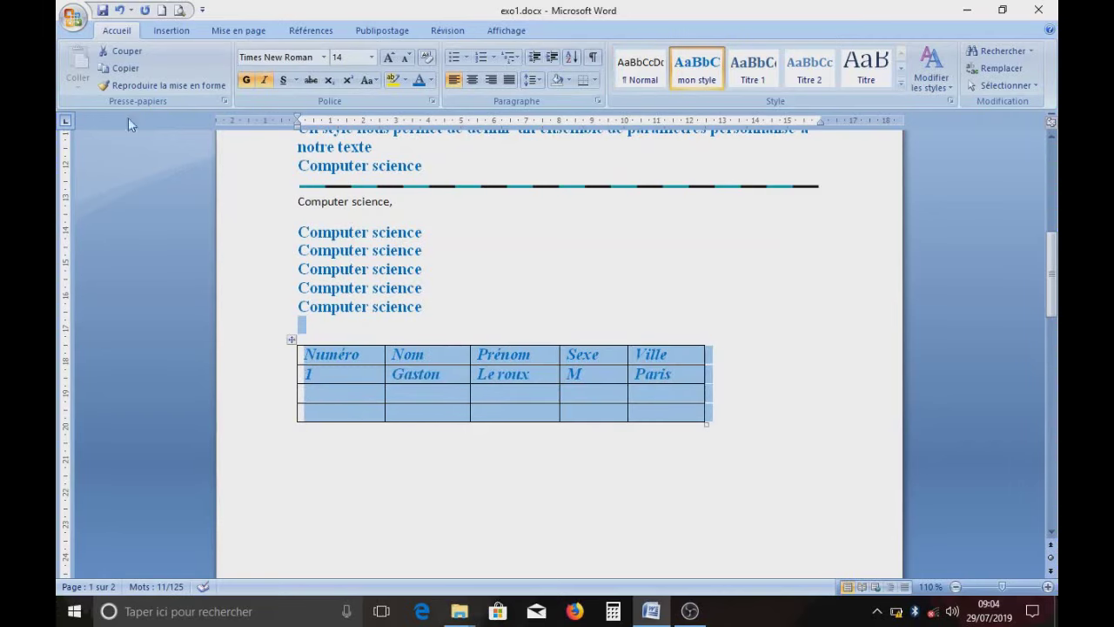
{"action": "left_click", "coordinate": [118, 10]}
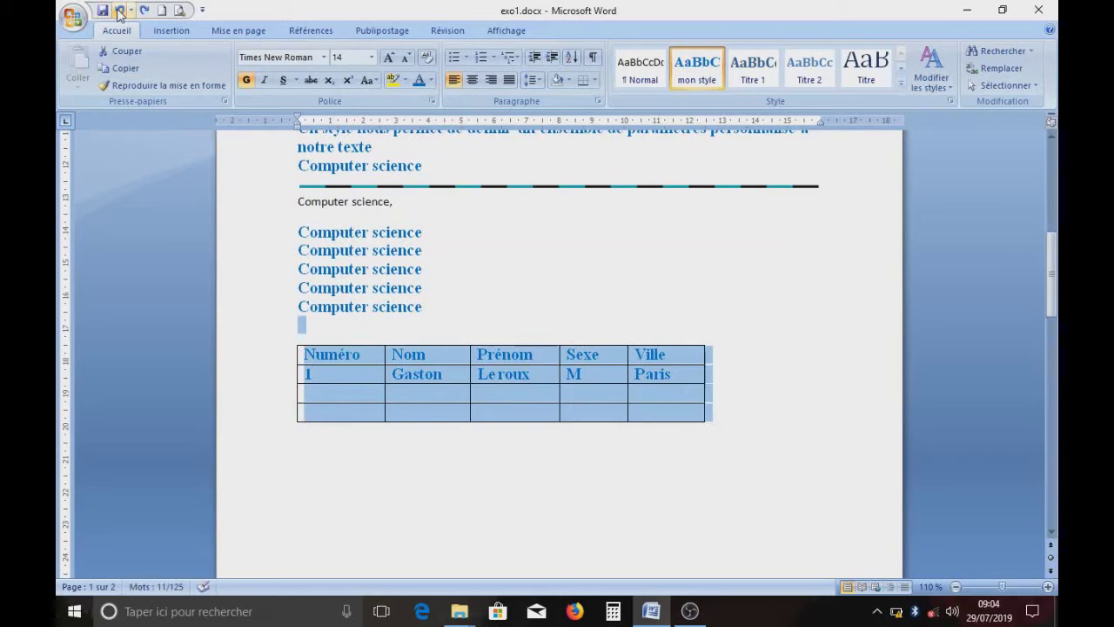
{"action": "left_click", "coordinate": [118, 11]}
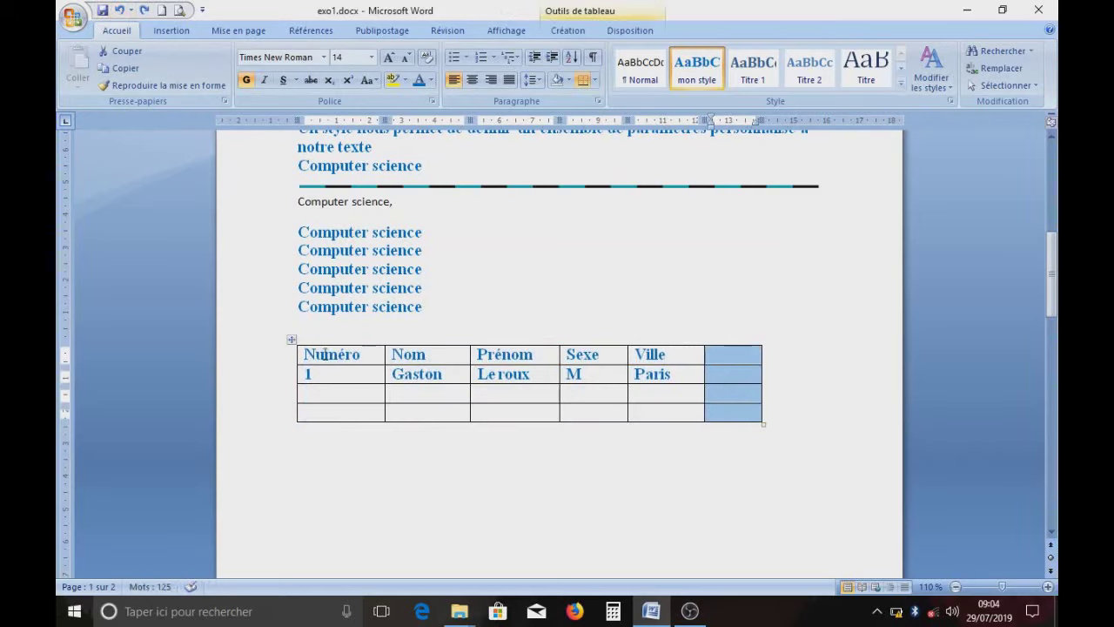
{"action": "left_click", "coordinate": [144, 10]}
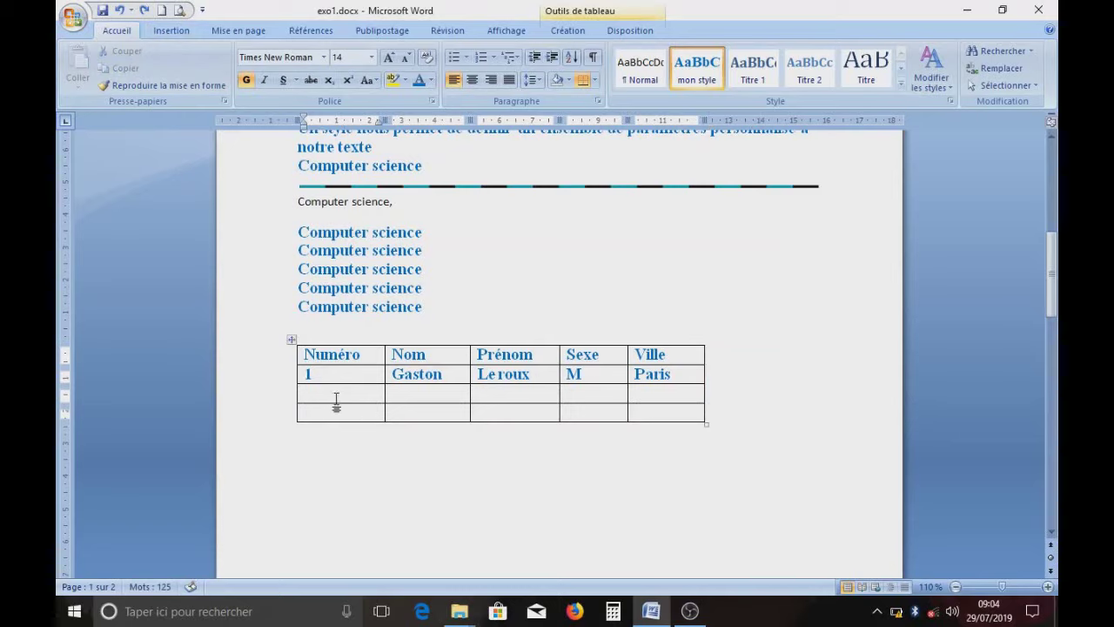
- Try deleting the two empty rows at the end of the table, and undo the deletion
{"action": "left_click_drag", "start_coordinate": [307, 392], "coordinate": [693, 417]}
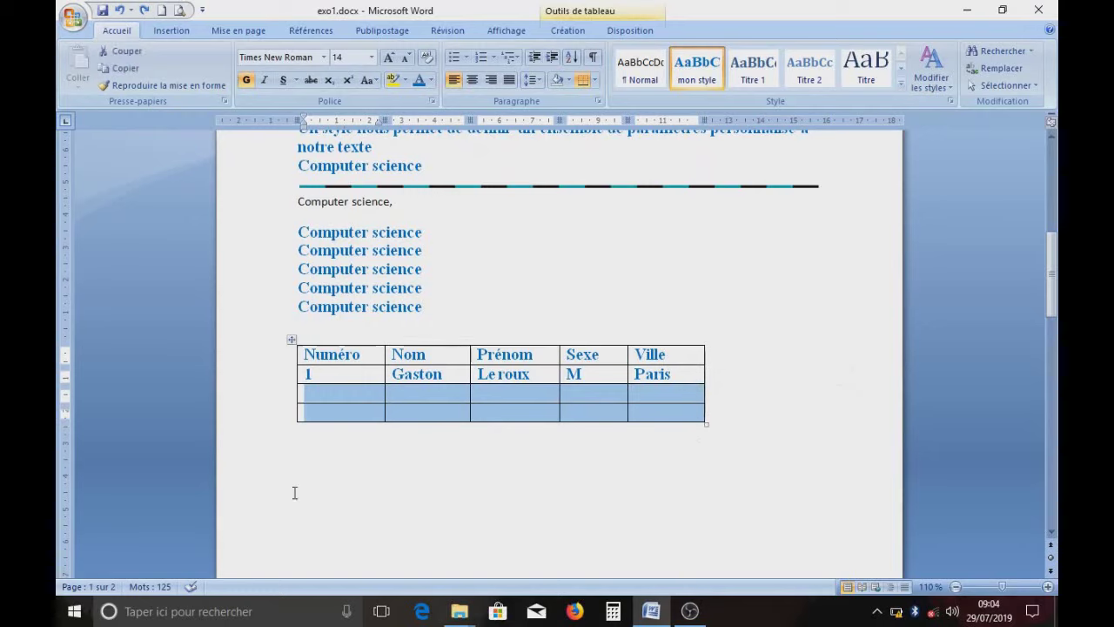
{"action": "left_click", "coordinate": [627, 33]}
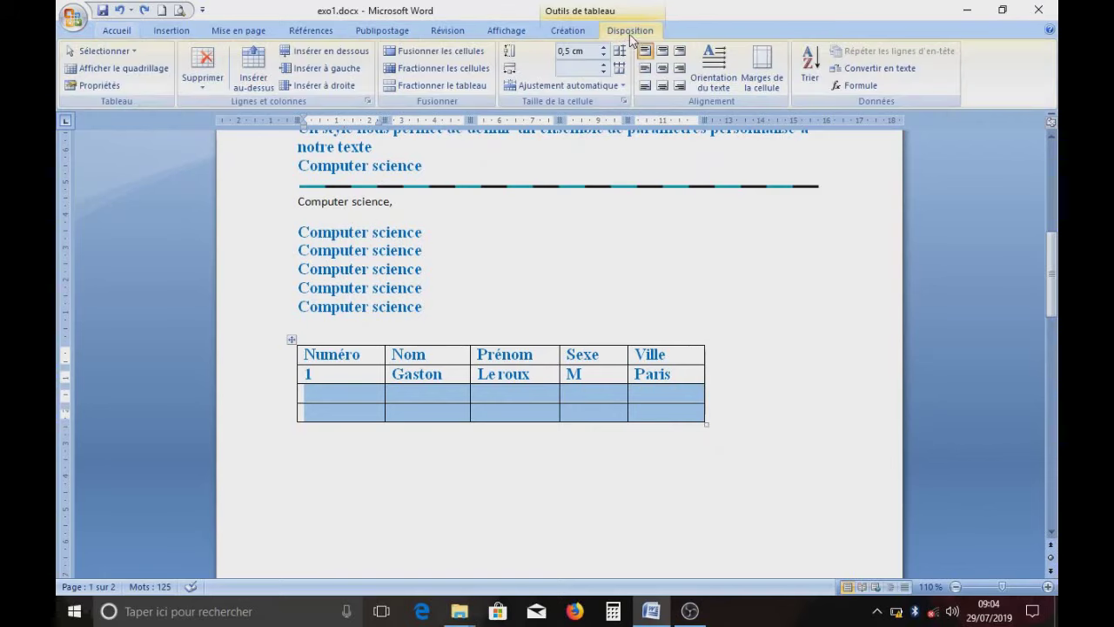
{"action": "left_click", "coordinate": [202, 75]}
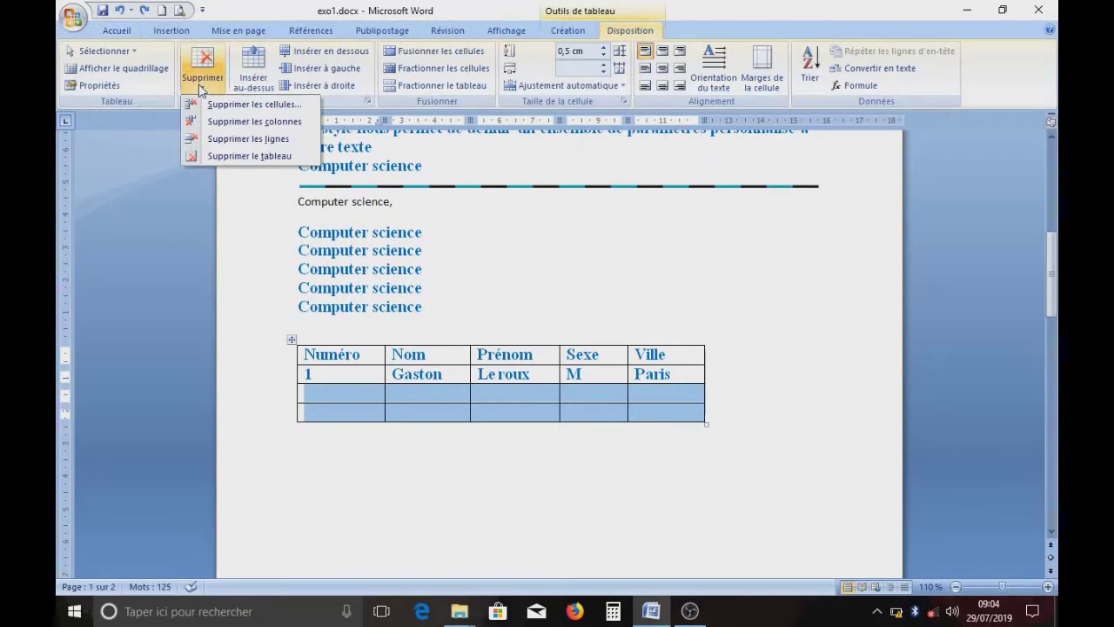
{"action": "left_click", "coordinate": [228, 139]}
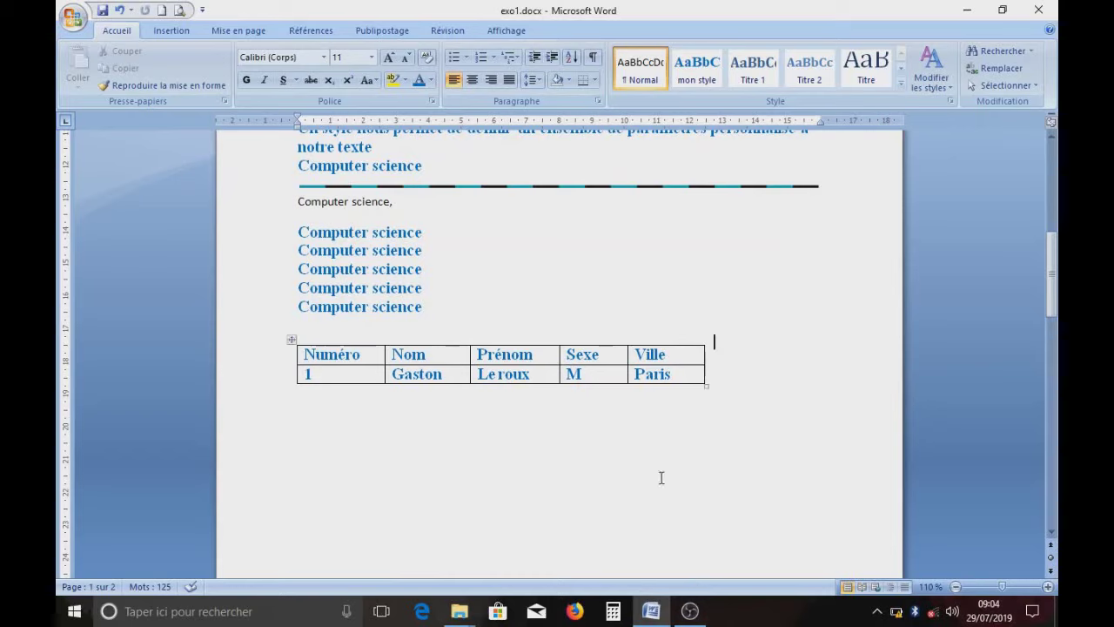
{"action": "left_click", "coordinate": [119, 10]}
{"action": "left_click", "coordinate": [456, 493]}
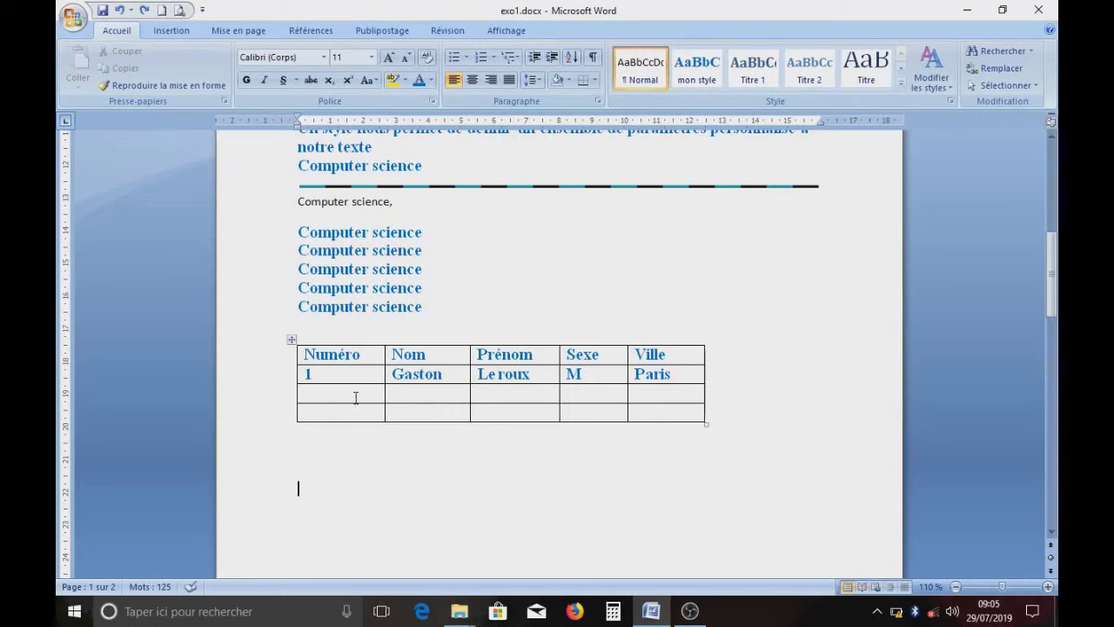
- Merge the two empty cells of the Numéro column into one cell
{"action": "left_click_drag", "start_coordinate": [352, 393], "coordinate": [346, 410]}
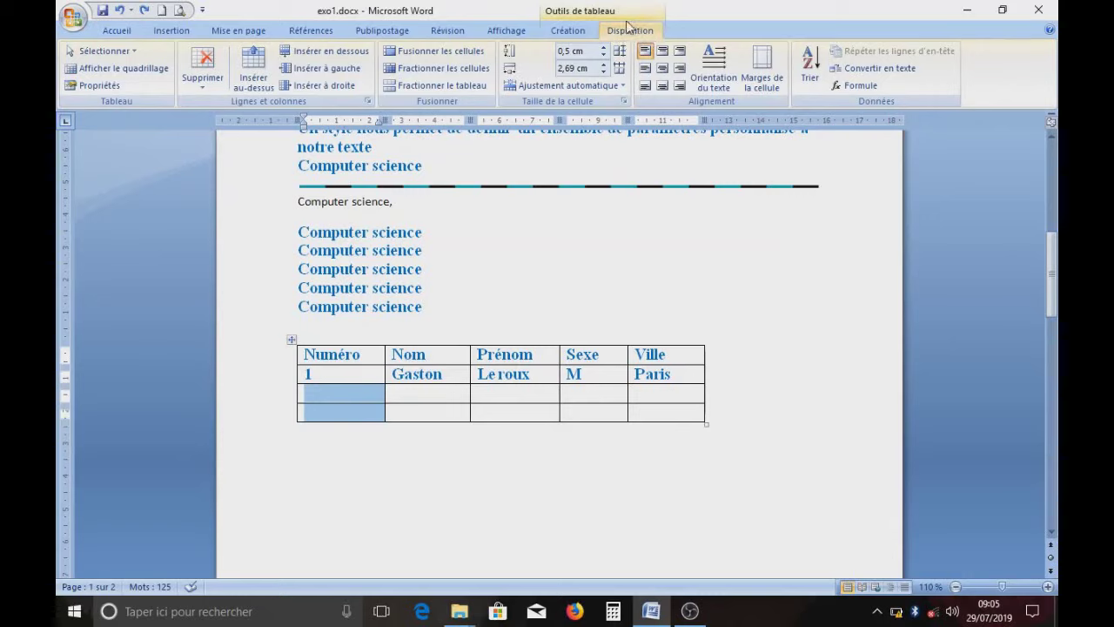
{"action": "left_click", "coordinate": [440, 51]}
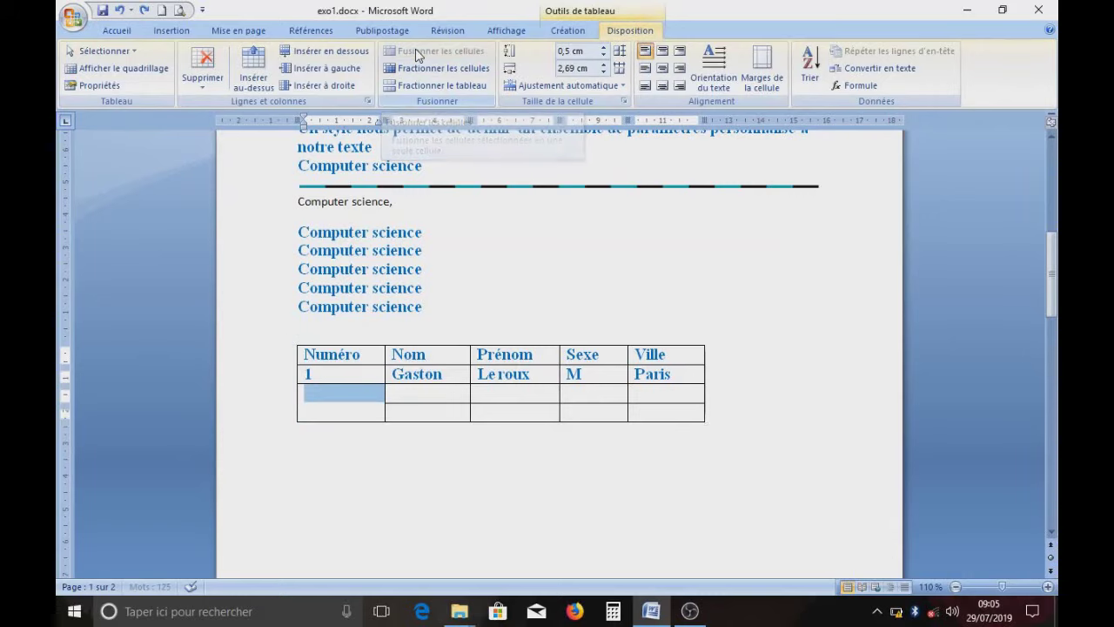
{"action": "left_click", "coordinate": [345, 404]}
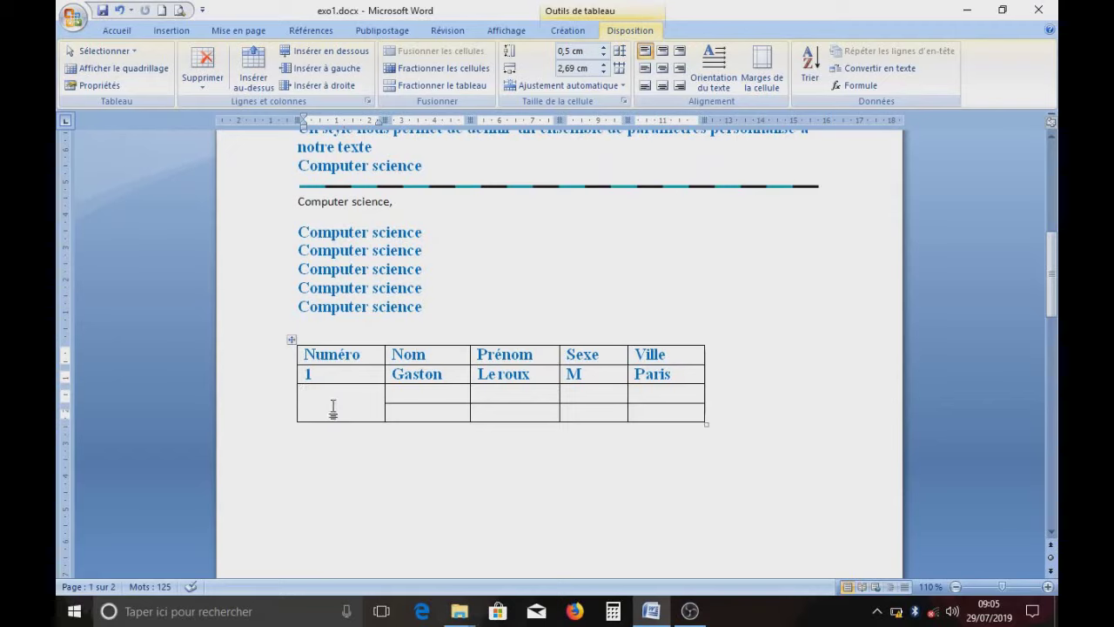
- Split the merged cell of the Numéro column into 2 columns and 2 rows
{"action": "left_click", "coordinate": [443, 69]}
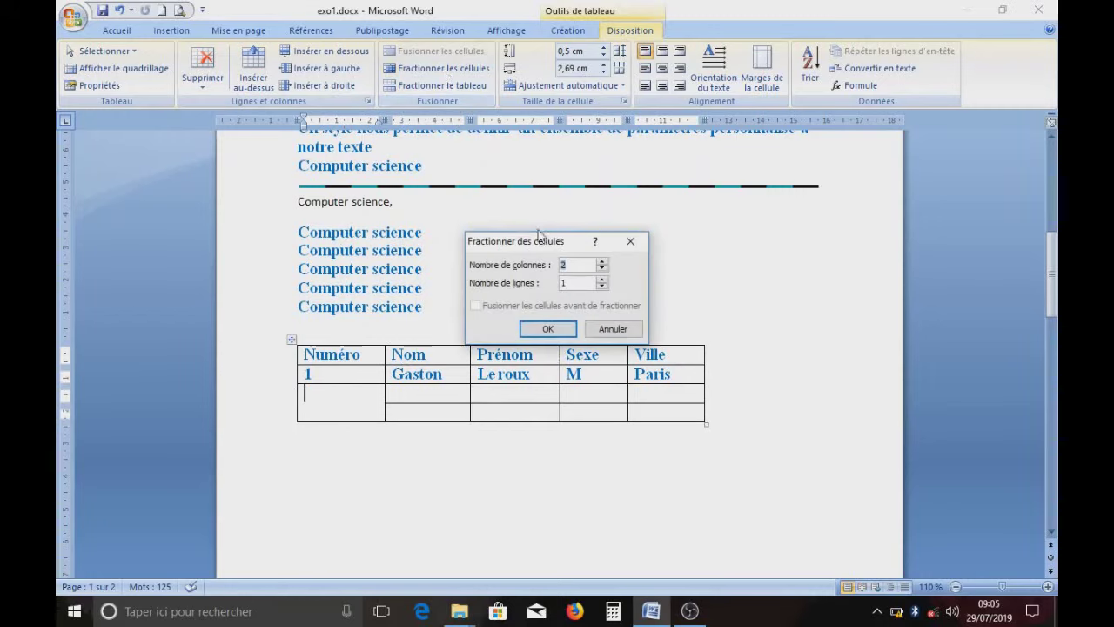
{"action": "left_click_drag", "start_coordinate": [541, 244], "coordinate": [365, 206]}
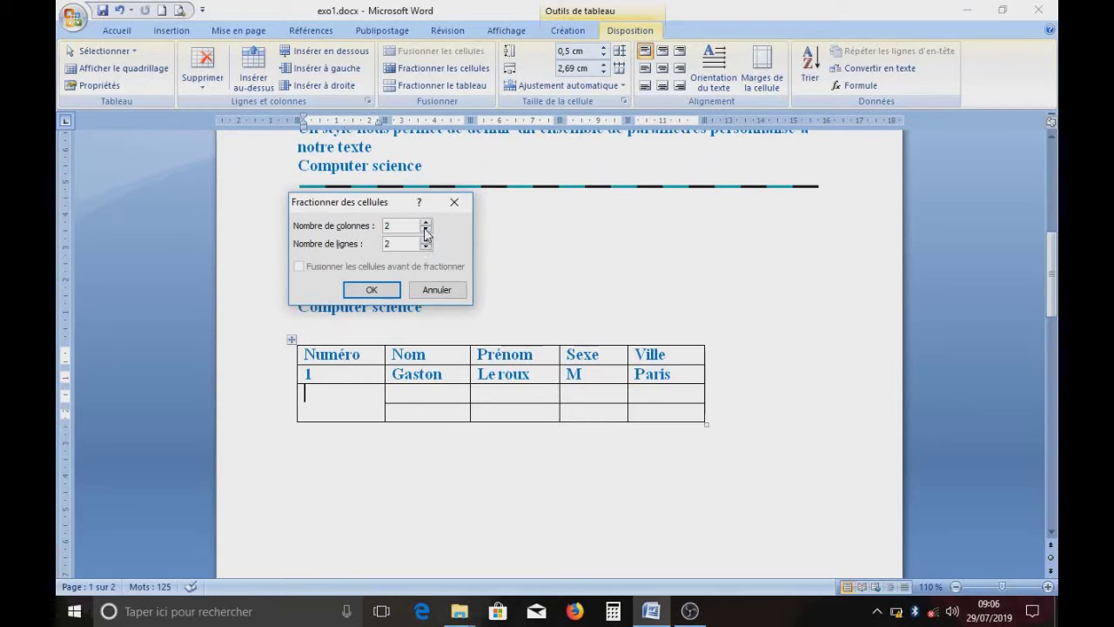
{"action": "left_click", "coordinate": [425, 223]}
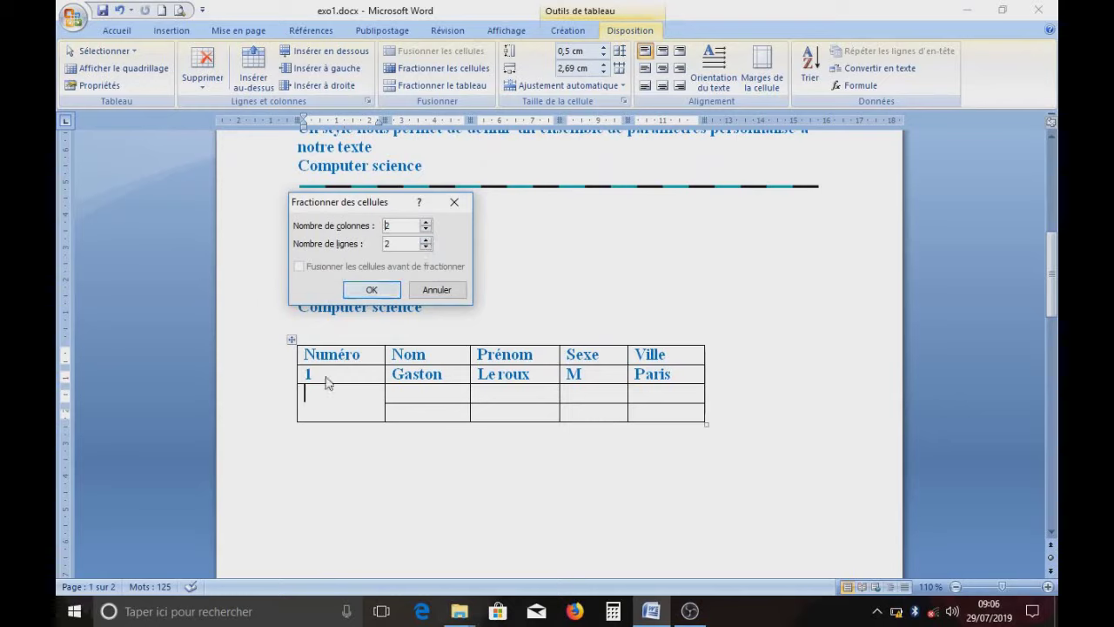
{"action": "left_click", "coordinate": [372, 289]}
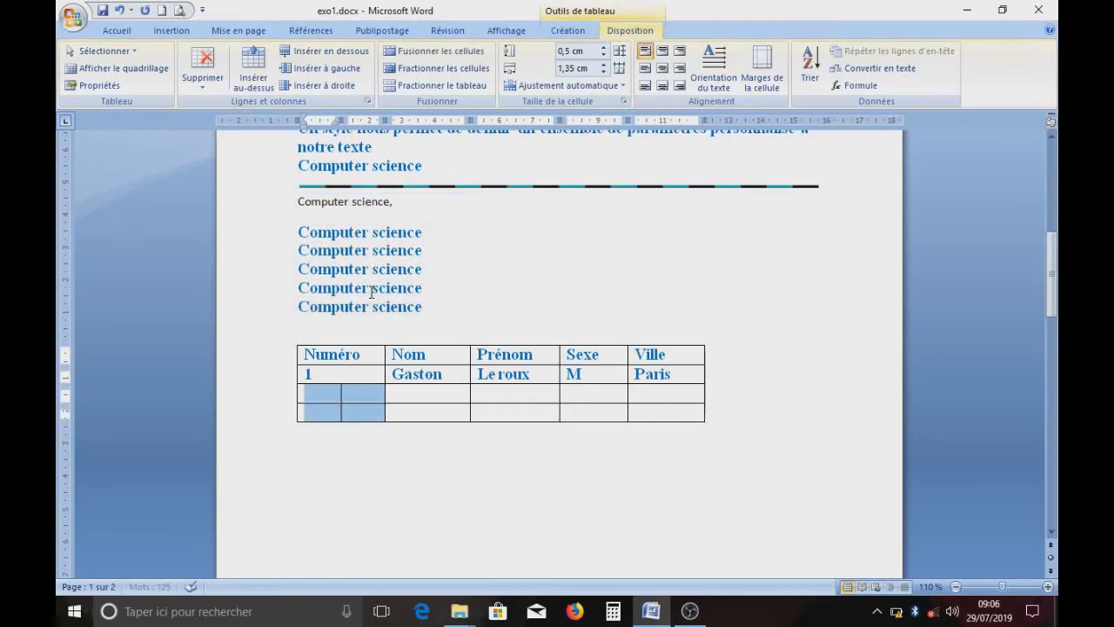
{"action": "left_click", "coordinate": [372, 393]}
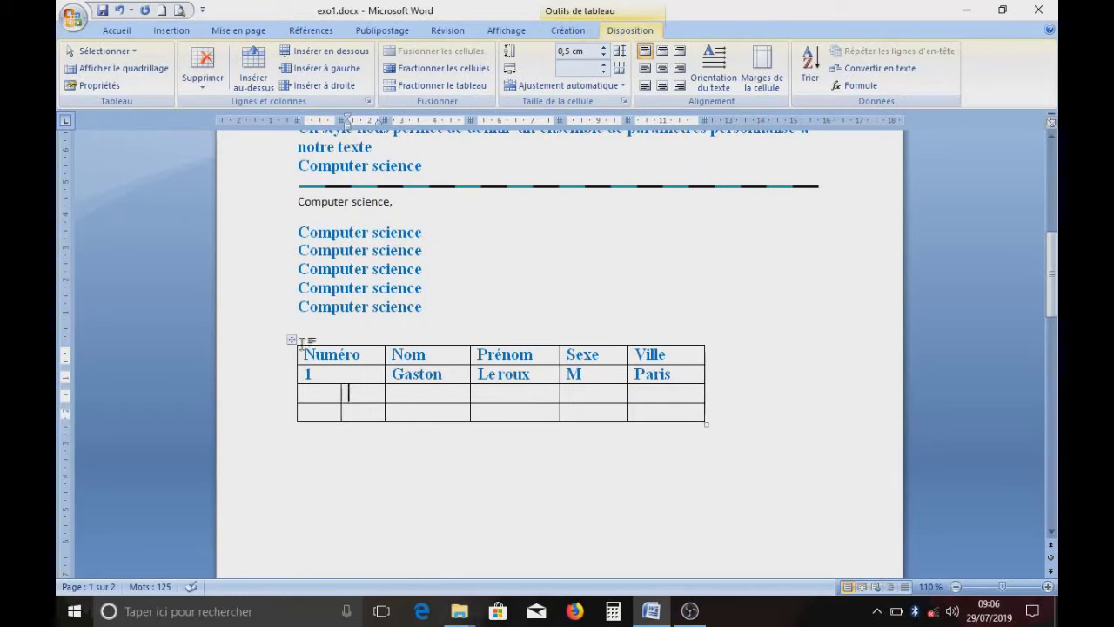
- Set all borders of the whole table to a solid 3 pt line
{"action": "left_click", "coordinate": [291, 341]}
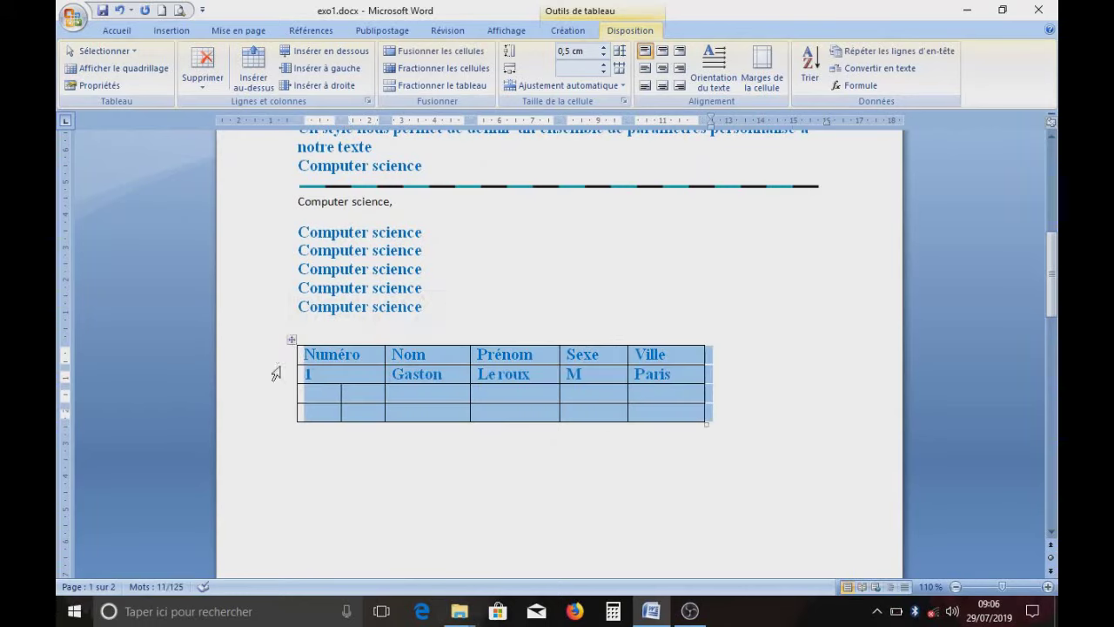
{"action": "left_click", "coordinate": [347, 375]}
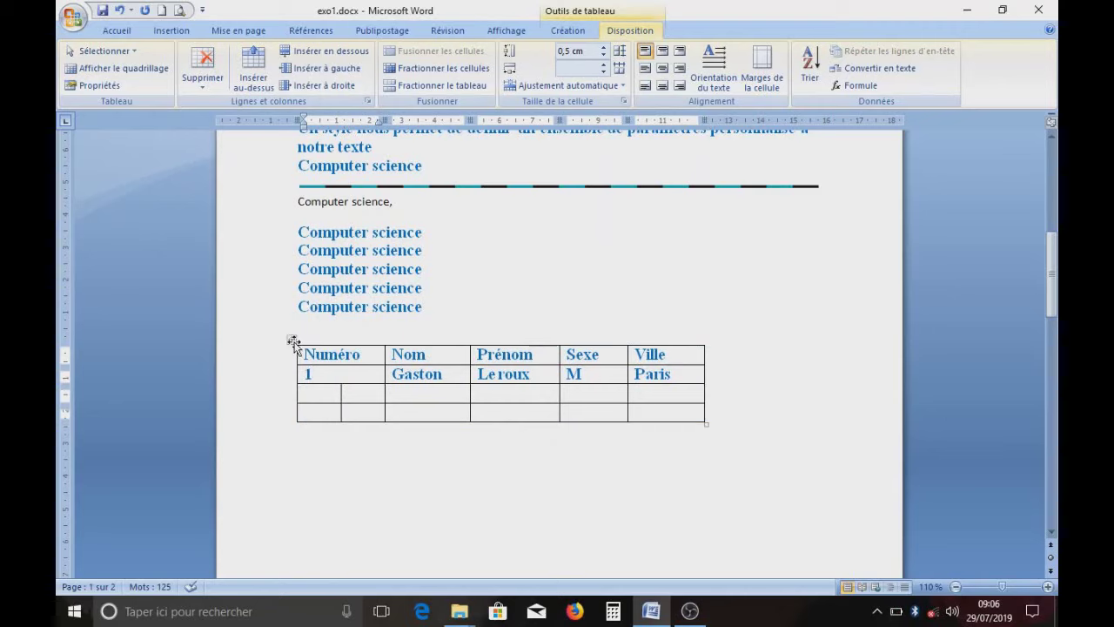
{"action": "left_click", "coordinate": [293, 342]}
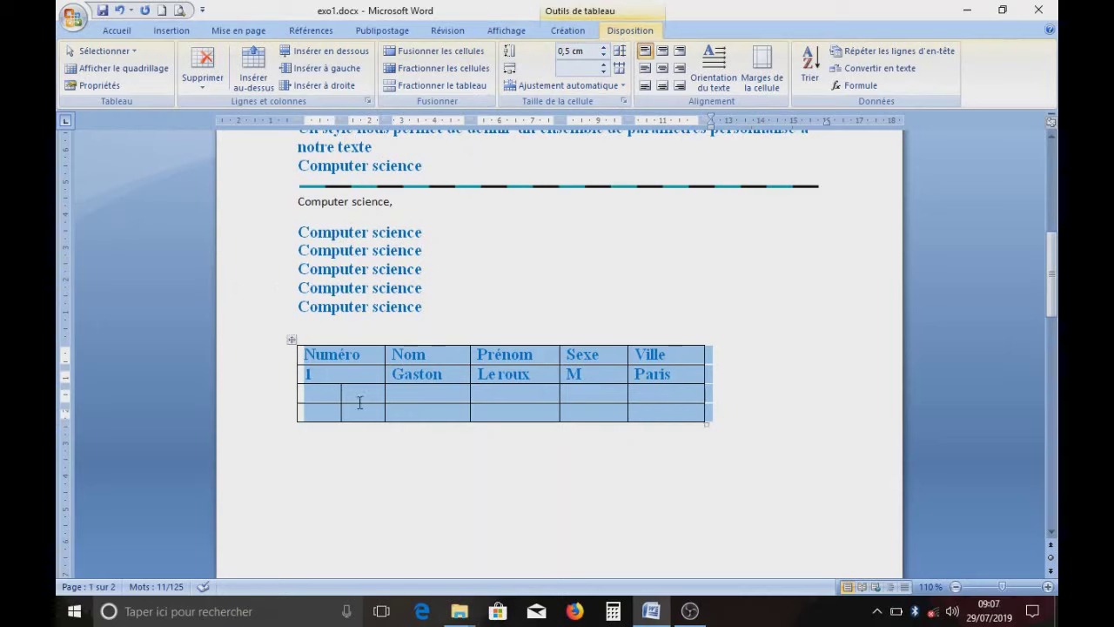
{"action": "left_click", "coordinate": [116, 30]}
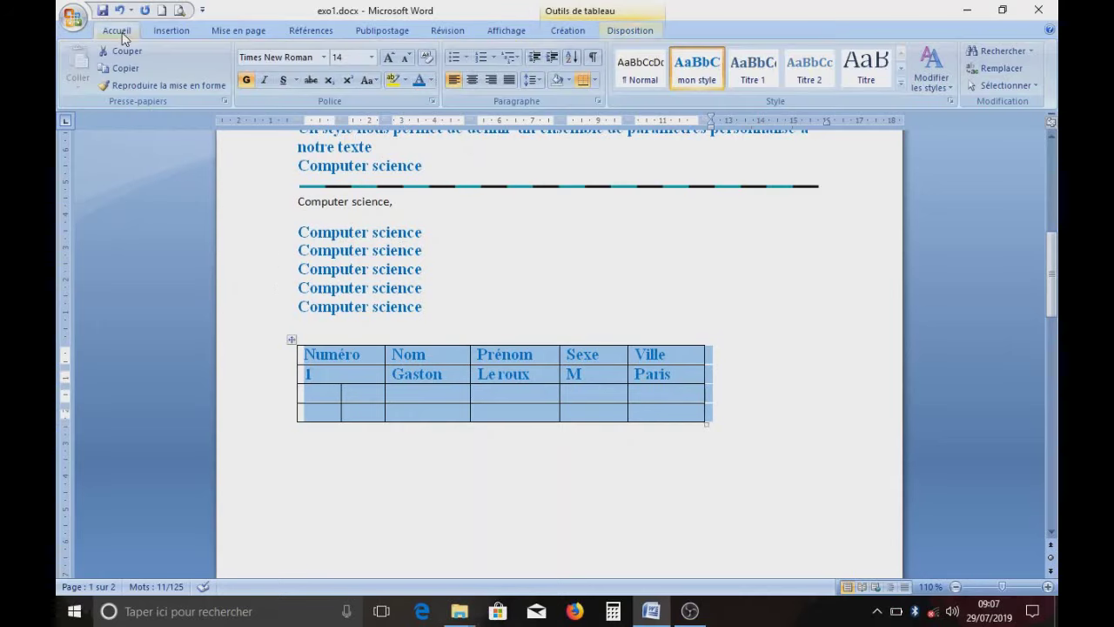
{"action": "left_click", "coordinate": [595, 80]}
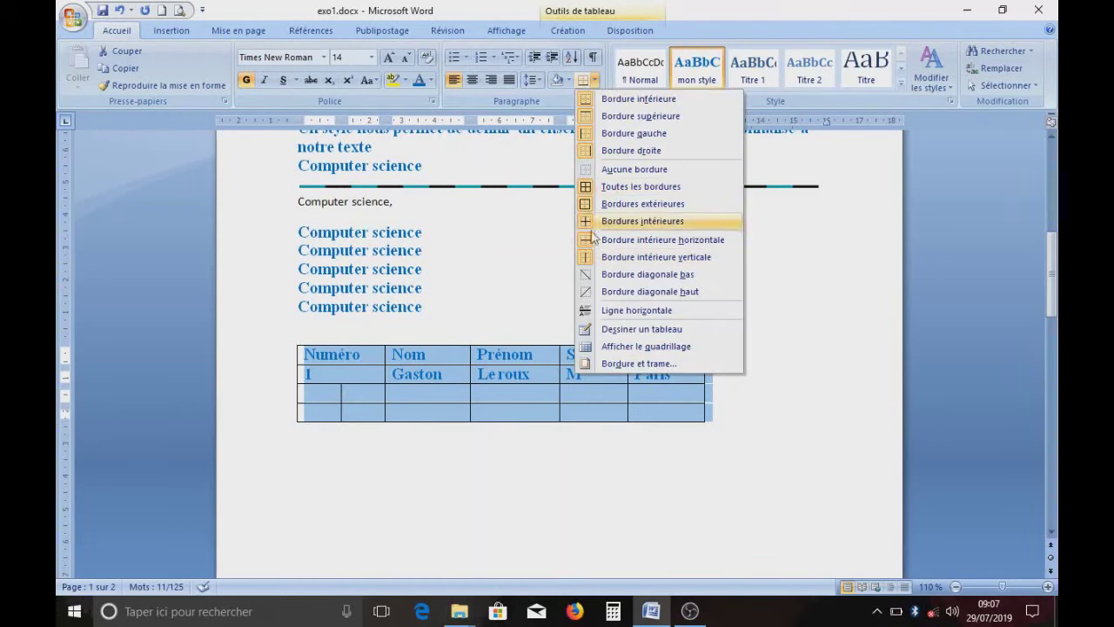
{"action": "left_click", "coordinate": [638, 364]}
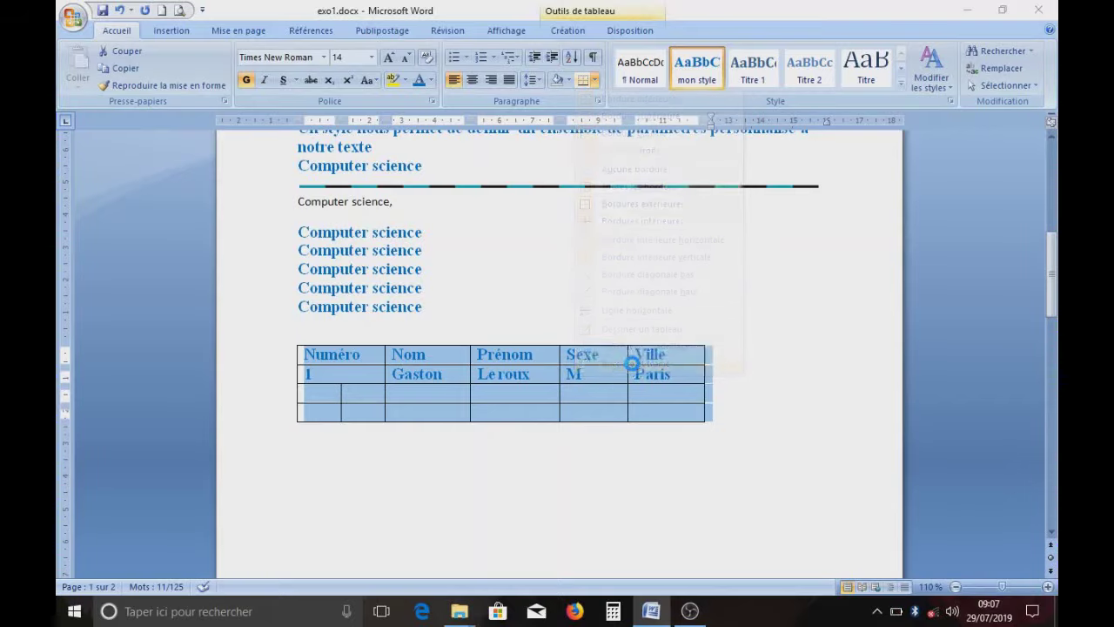
{"action": "left_click_drag", "start_coordinate": [658, 165], "coordinate": [533, 20]}
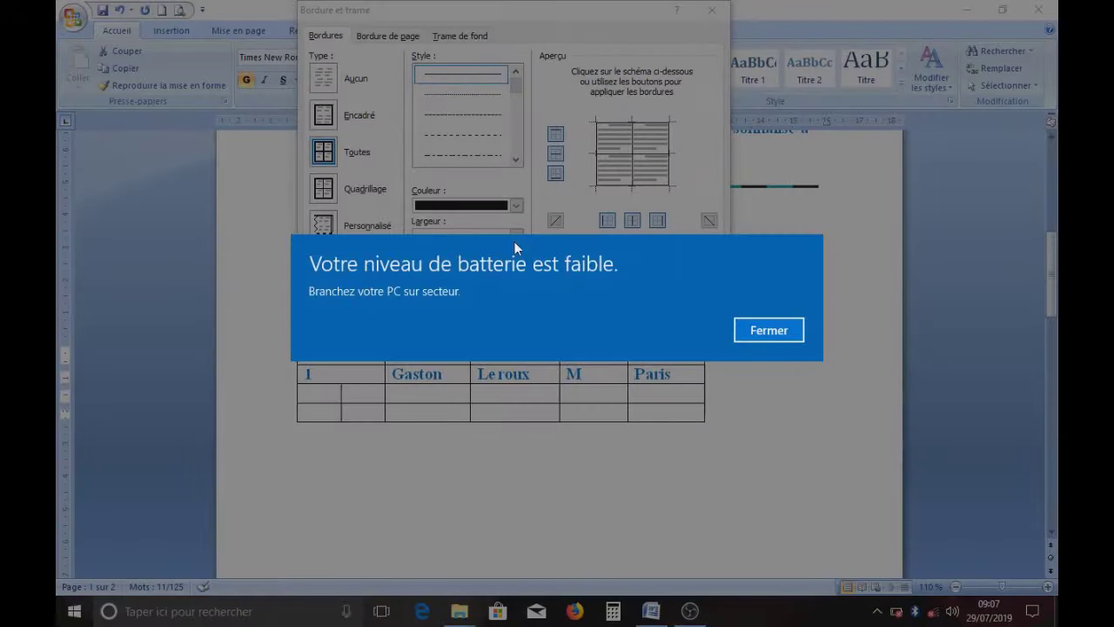
{"action": "left_click", "coordinate": [756, 329]}
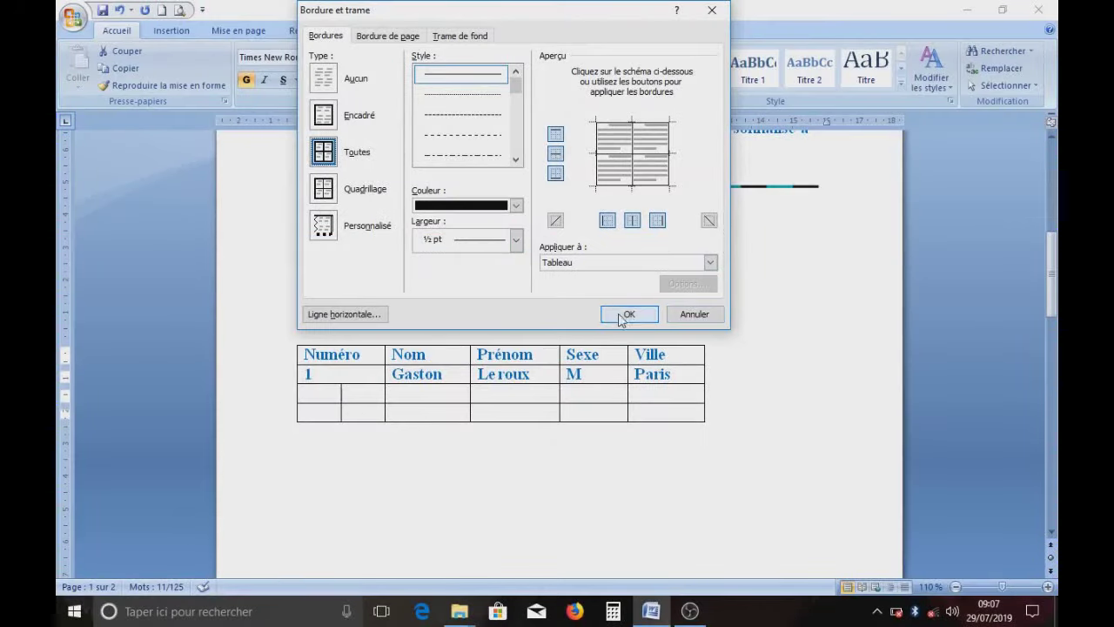
{"action": "left_click", "coordinate": [516, 241]}
{"action": "left_click", "coordinate": [462, 384]}
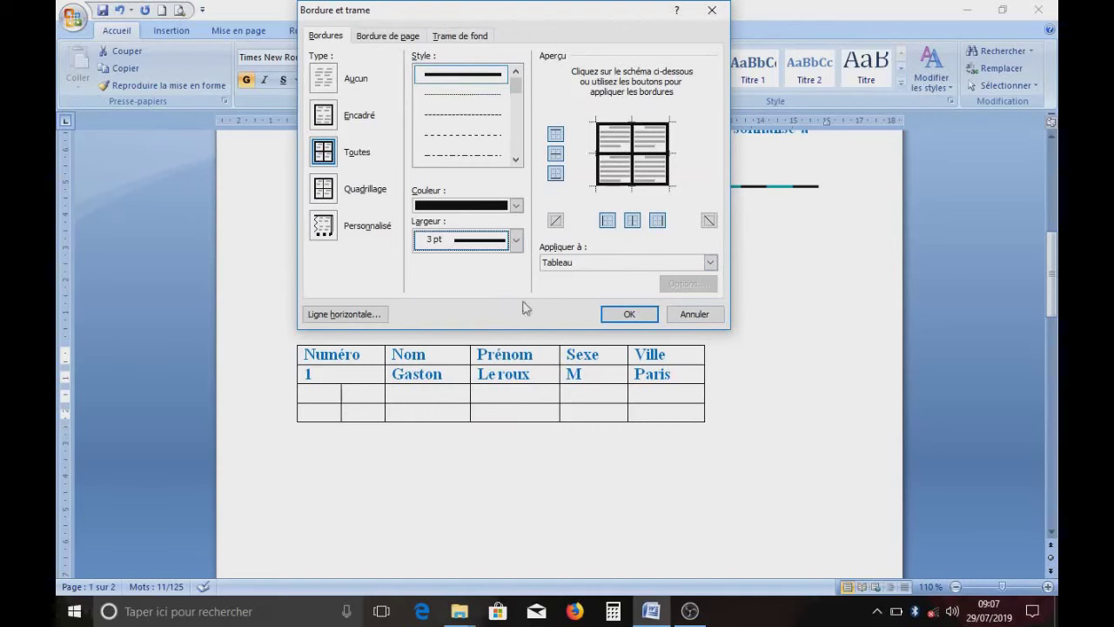
{"action": "left_click", "coordinate": [623, 319]}
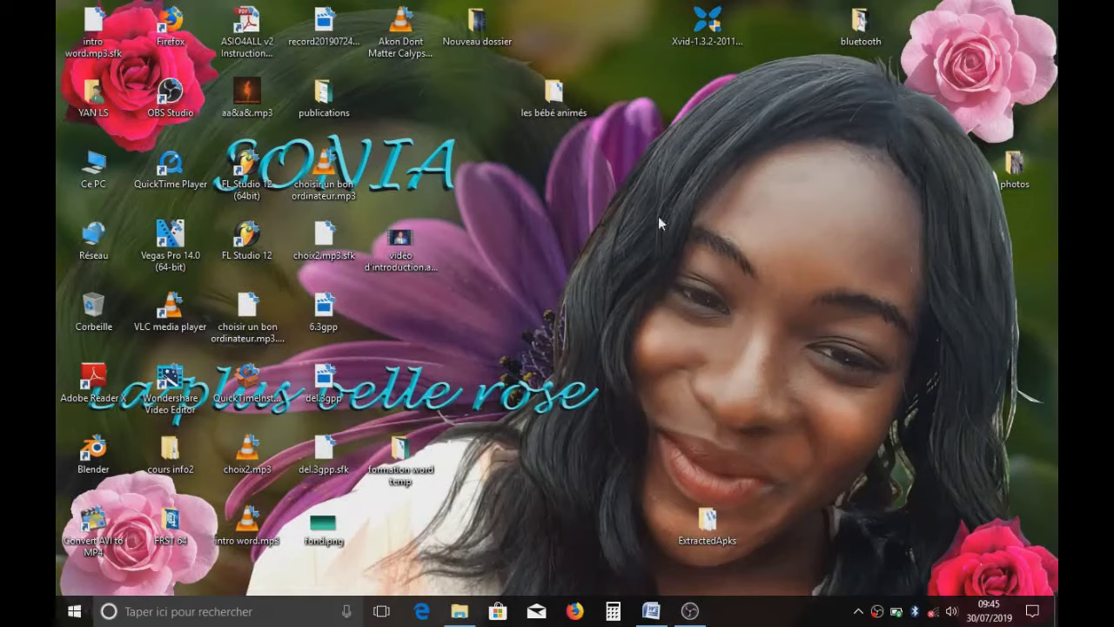
- Switch to exo1.docx in Word and start converting the paragraph beginning "Un traitement automatique" to a table, with 2 columns
{"action": "left_click", "coordinate": [651, 611]}
{"action": "scroll", "coordinate": [476, 357], "scroll_direction": "up", "scroll_amount": 2}
{"action": "scroll", "coordinate": [479, 361], "scroll_direction": "down", "scroll_amount": 3}
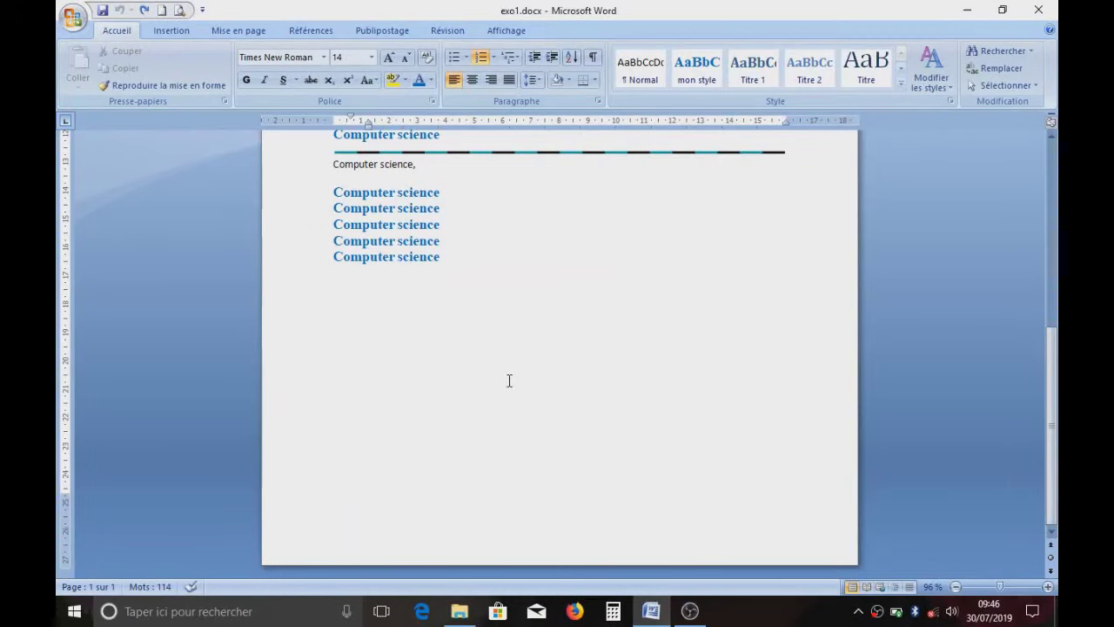
{"action": "scroll", "coordinate": [455, 358], "scroll_direction": "up", "scroll_amount": 5}
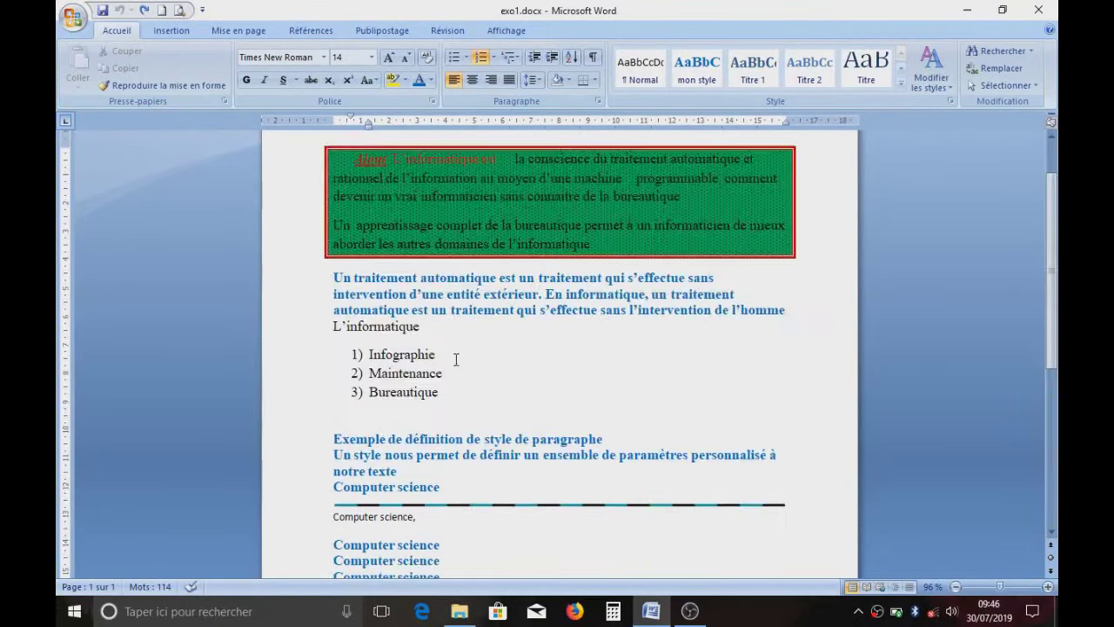
{"action": "scroll", "coordinate": [455, 360], "scroll_direction": "down", "scroll_amount": 4}
{"action": "scroll", "coordinate": [455, 360], "scroll_direction": "up", "scroll_amount": 6}
{"action": "left_click_drag", "start_coordinate": [292, 281], "coordinate": [283, 319]}
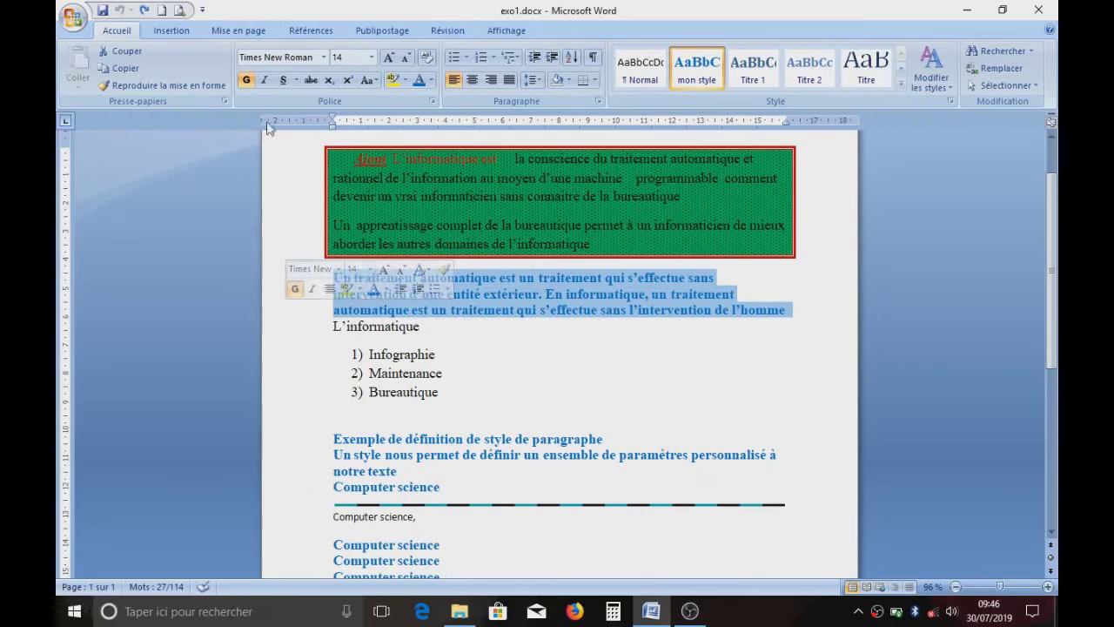
{"action": "left_click", "coordinate": [179, 35]}
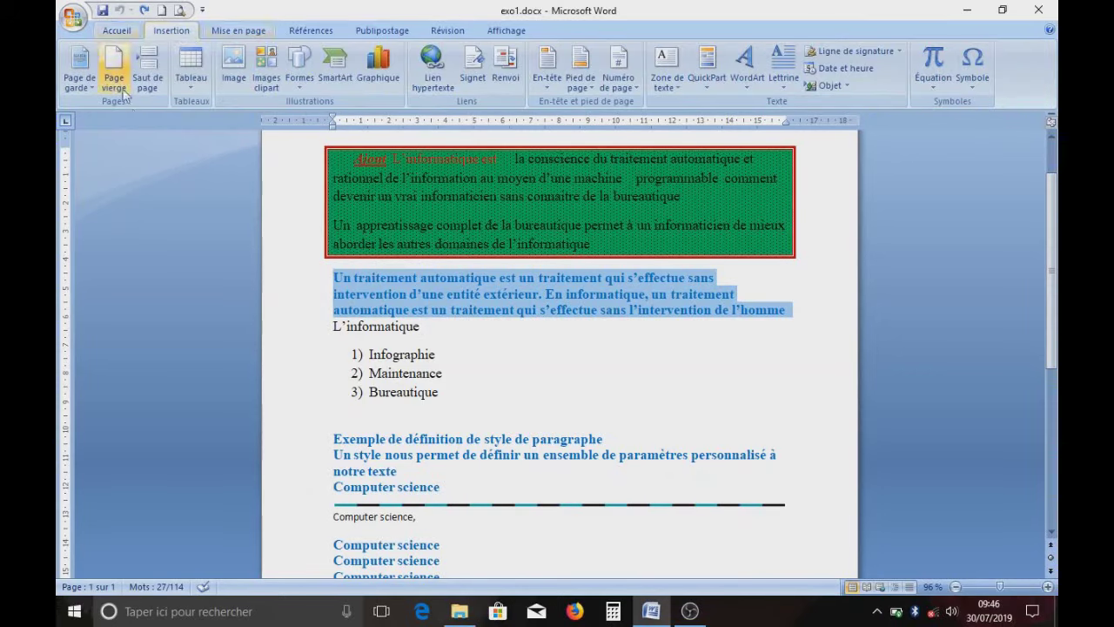
{"action": "left_click", "coordinate": [193, 68]}
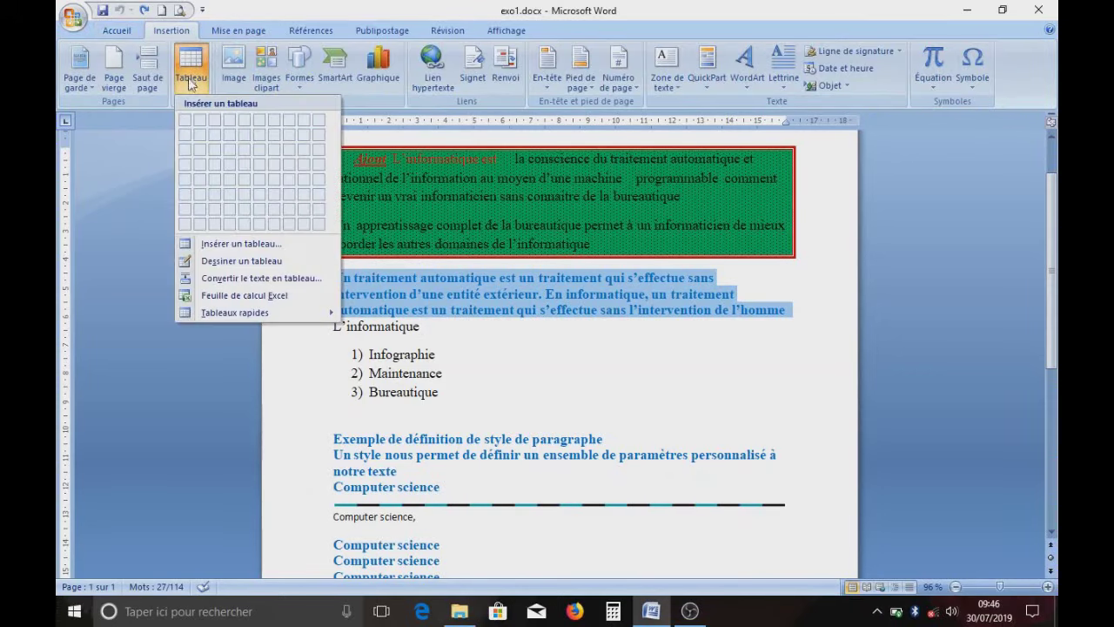
{"action": "left_click", "coordinate": [241, 281]}
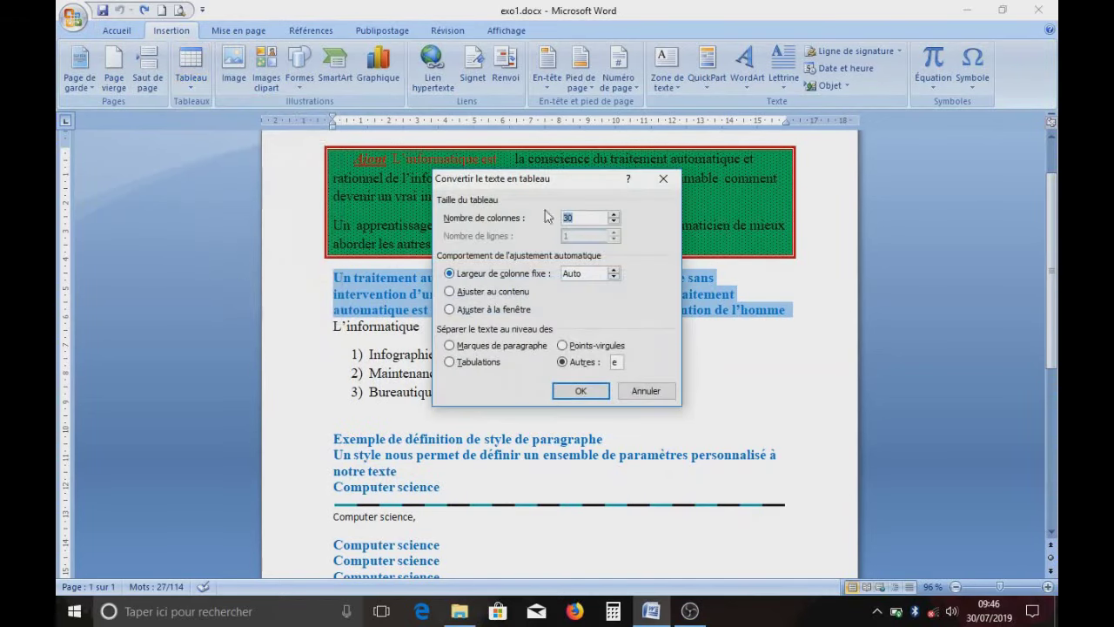
{"action": "left_click_drag", "start_coordinate": [556, 186], "coordinate": [447, 172]}
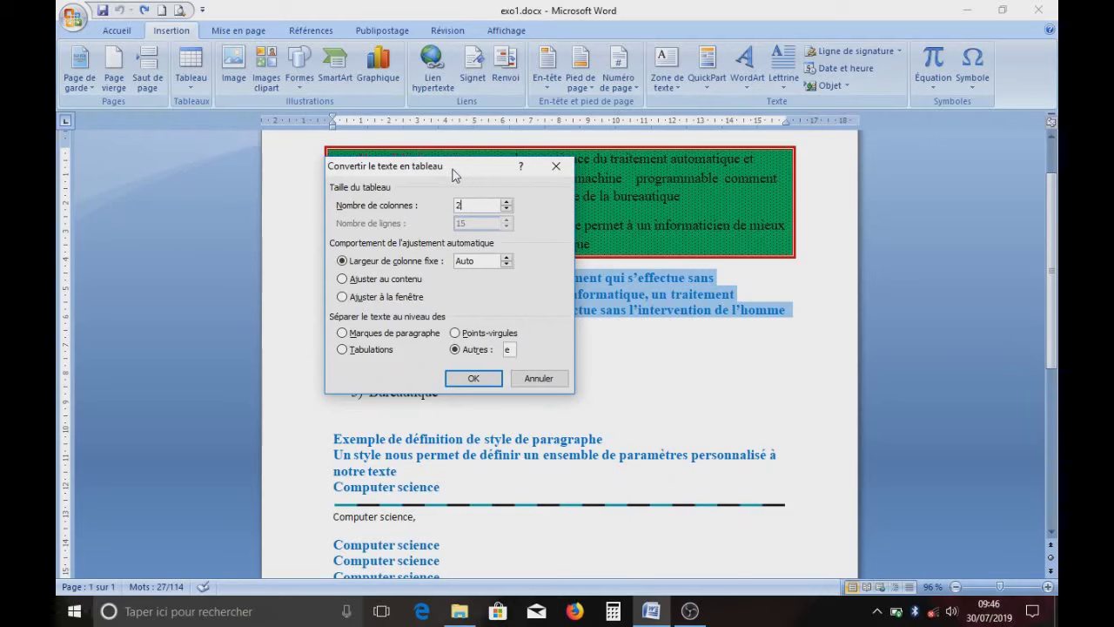
{"action": "left_click_drag", "start_coordinate": [452, 176], "coordinate": [454, 167]}
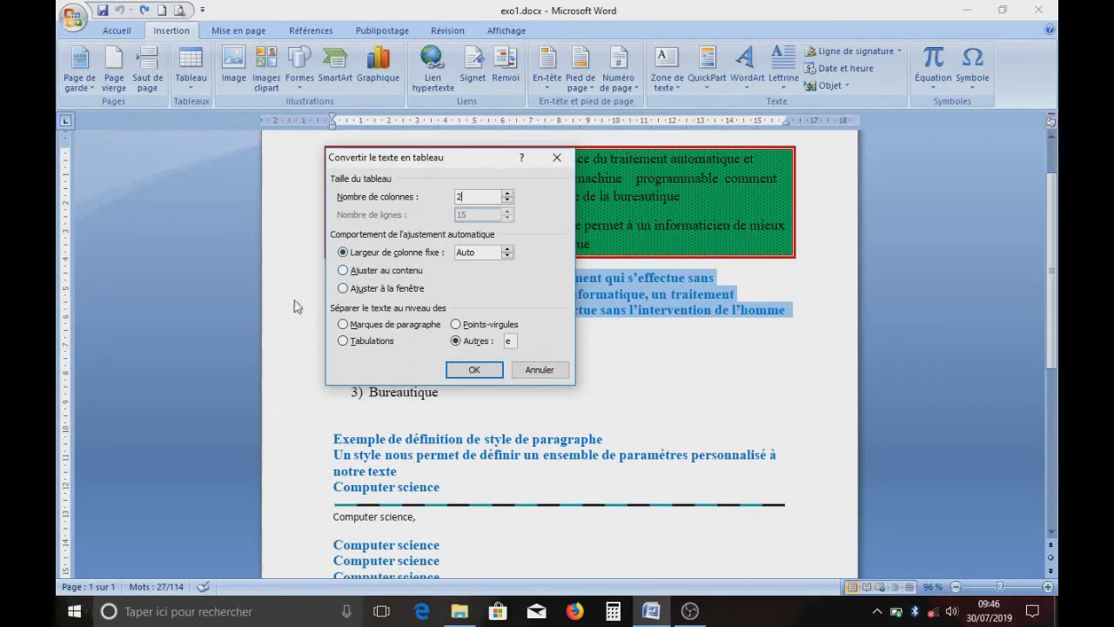
- Try converting the selected paragraph to a one-column table with automatic fixed width, separated at paragraph marks, and undo the conversion
{"action": "left_click", "coordinate": [343, 271]}
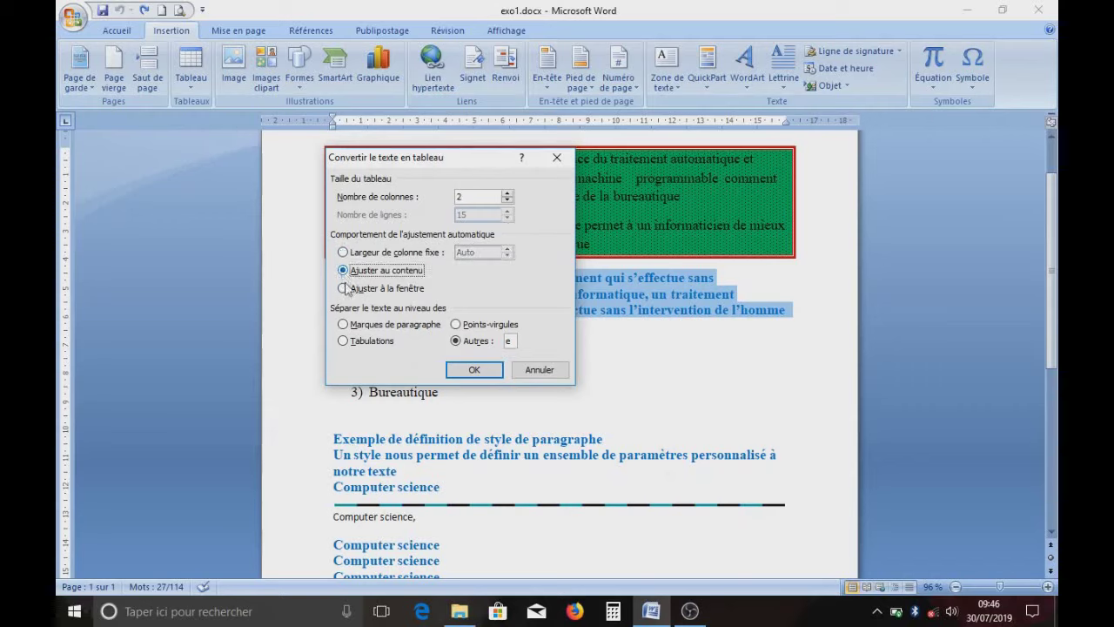
{"action": "left_click", "coordinate": [345, 288]}
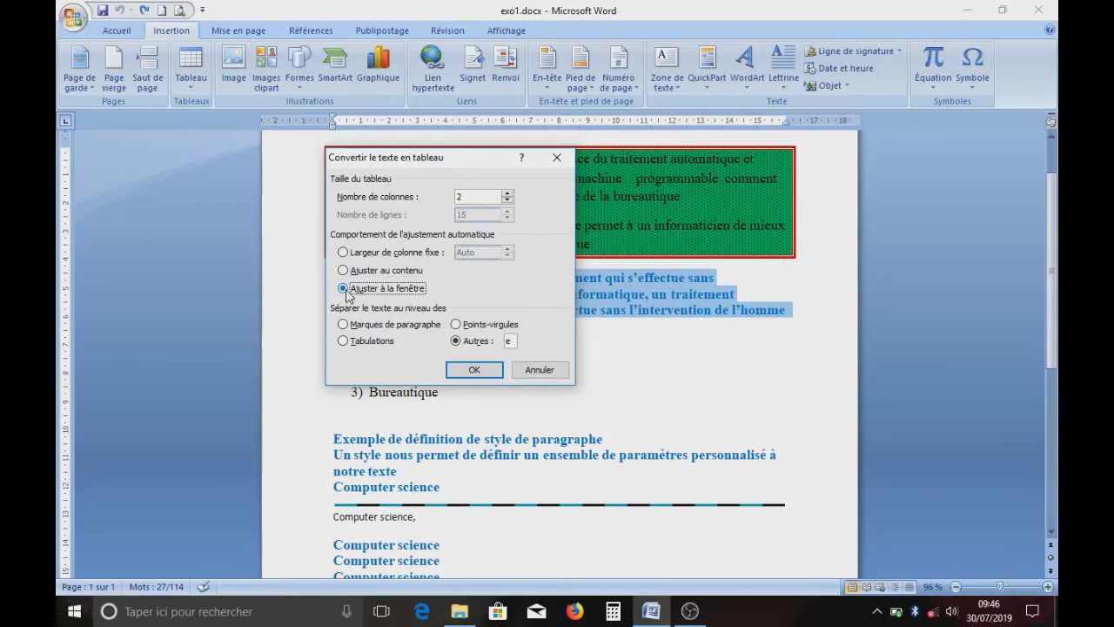
{"action": "left_click", "coordinate": [343, 252]}
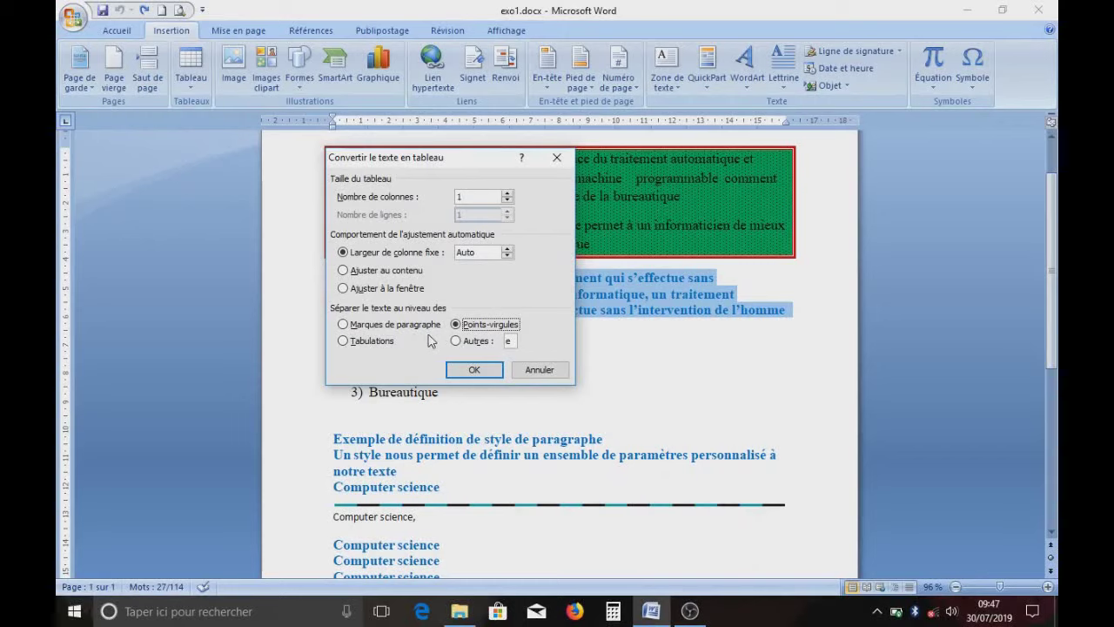
{"action": "left_click", "coordinate": [342, 326]}
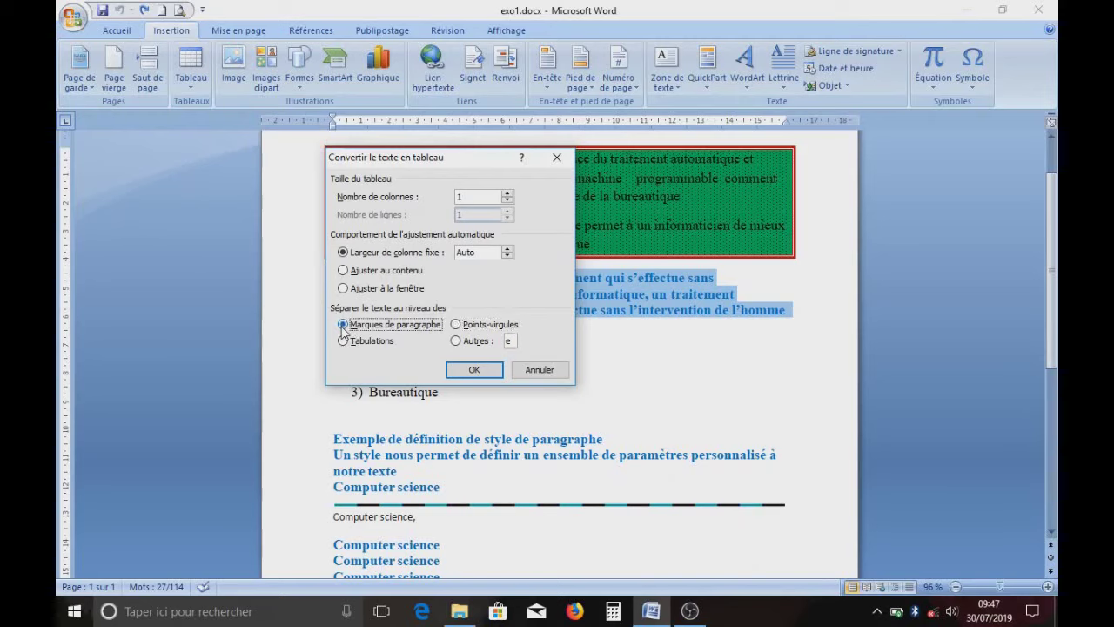
{"action": "left_click", "coordinate": [483, 370]}
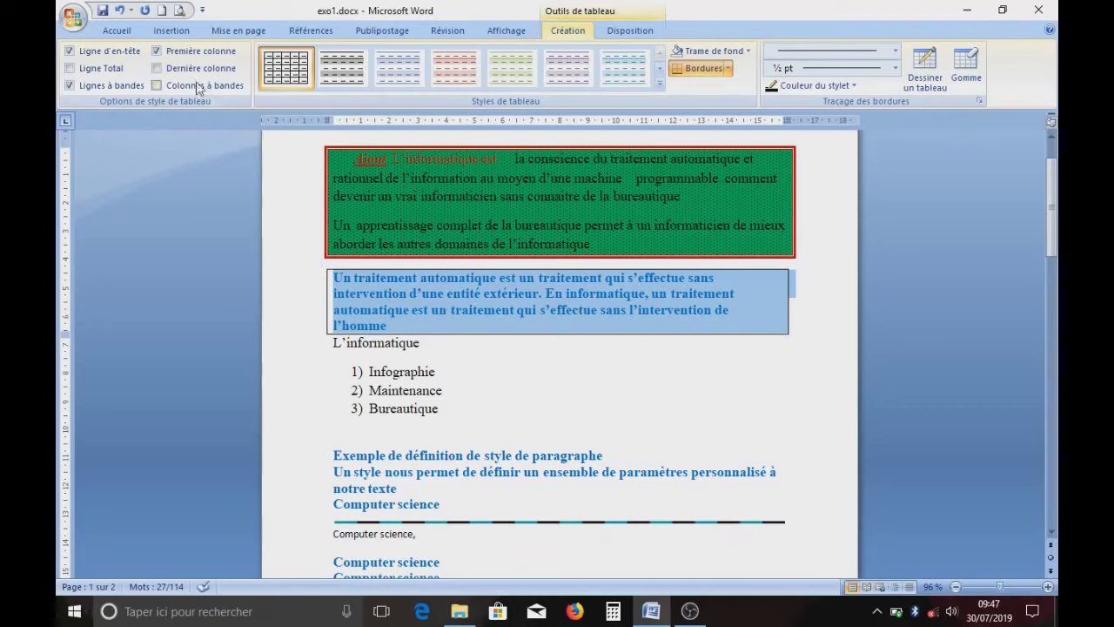
{"action": "left_click", "coordinate": [119, 10]}
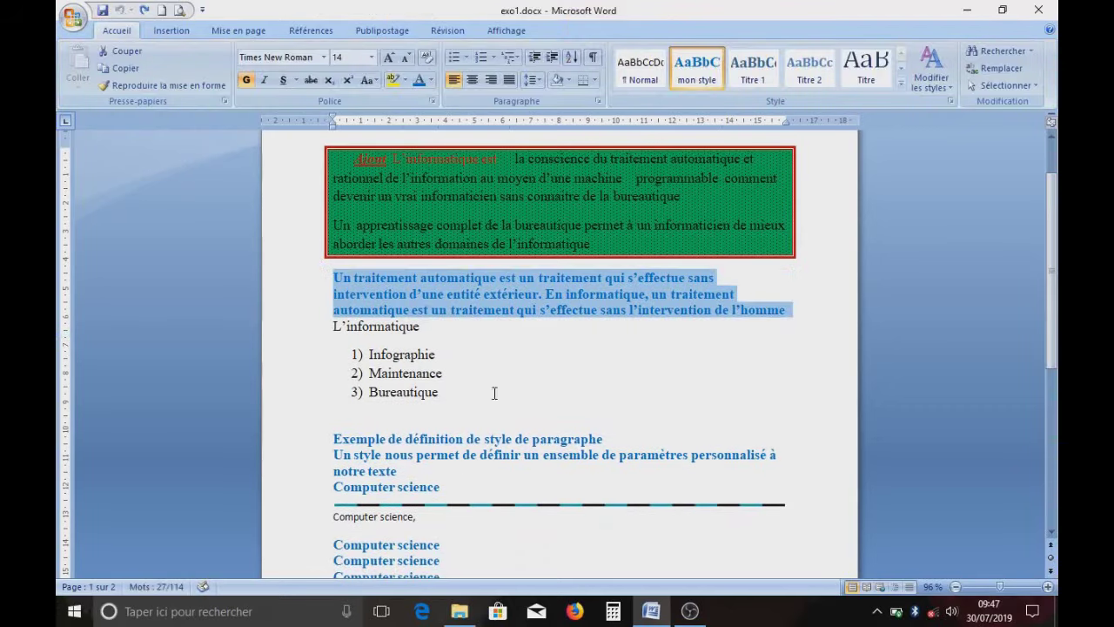
- Reopen the text-to-table conversion settings for the paragraph beginning "Un traitement automatique"
{"action": "left_click", "coordinate": [177, 32]}
{"action": "left_click", "coordinate": [191, 63]}
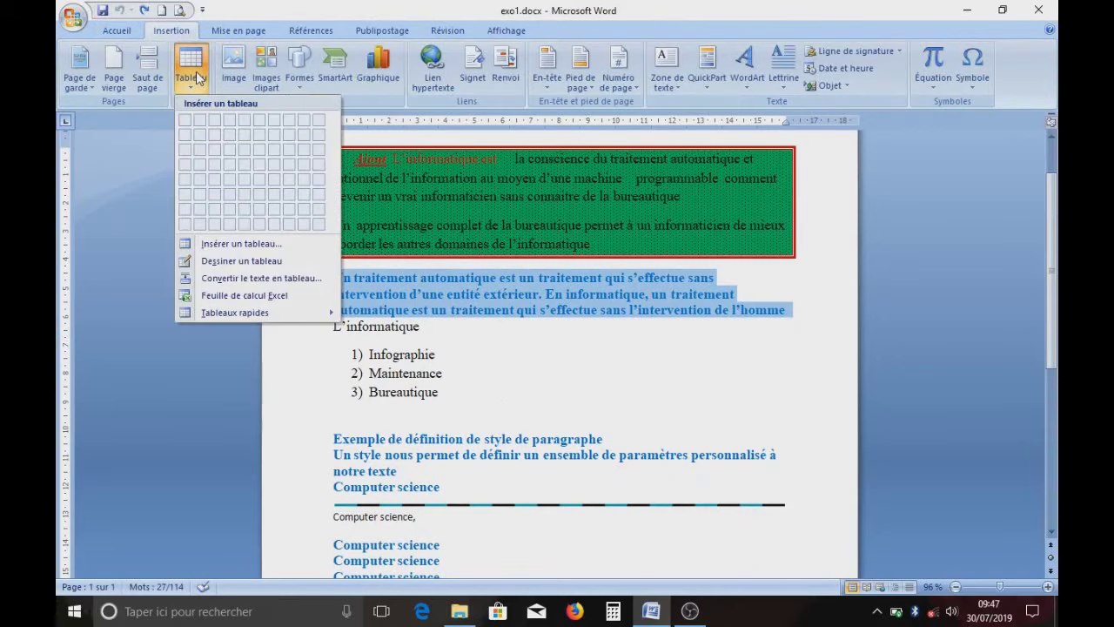
{"action": "left_click", "coordinate": [233, 278]}
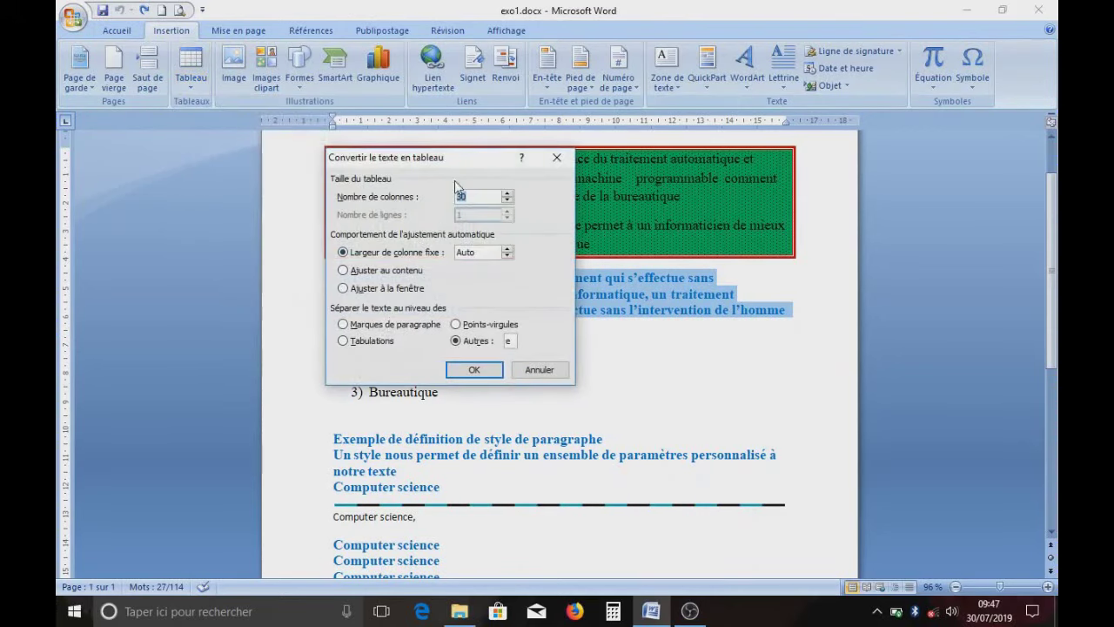
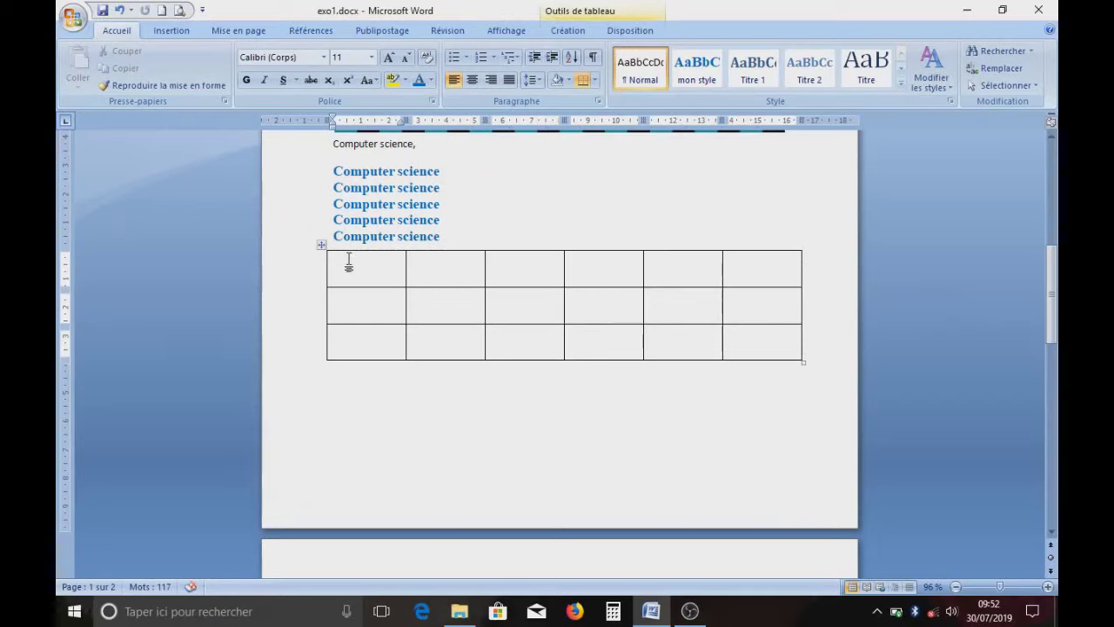
- Fill the table's header row with the headings Numéro, Nom, Prénom, Sexe, Age and Ville
{"action": "type", "text": "N"}
{"action": "type", "text": "o"}
{"action": "type", "text": "un"}
{"action": "type", "text": "mé"}
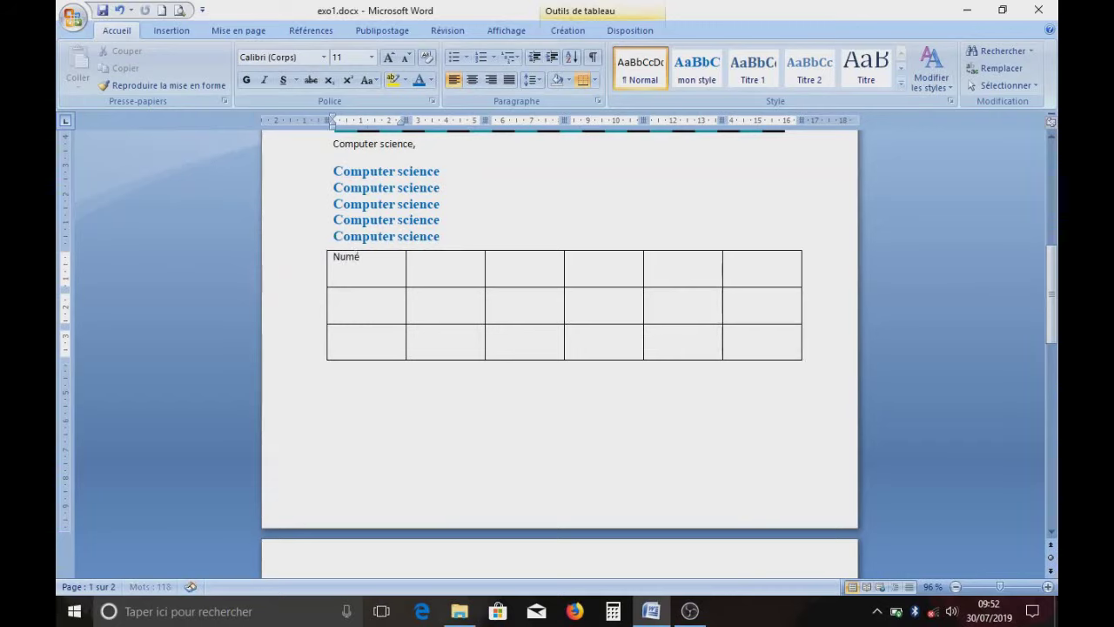
{"action": "left_click", "coordinate": [417, 262]}
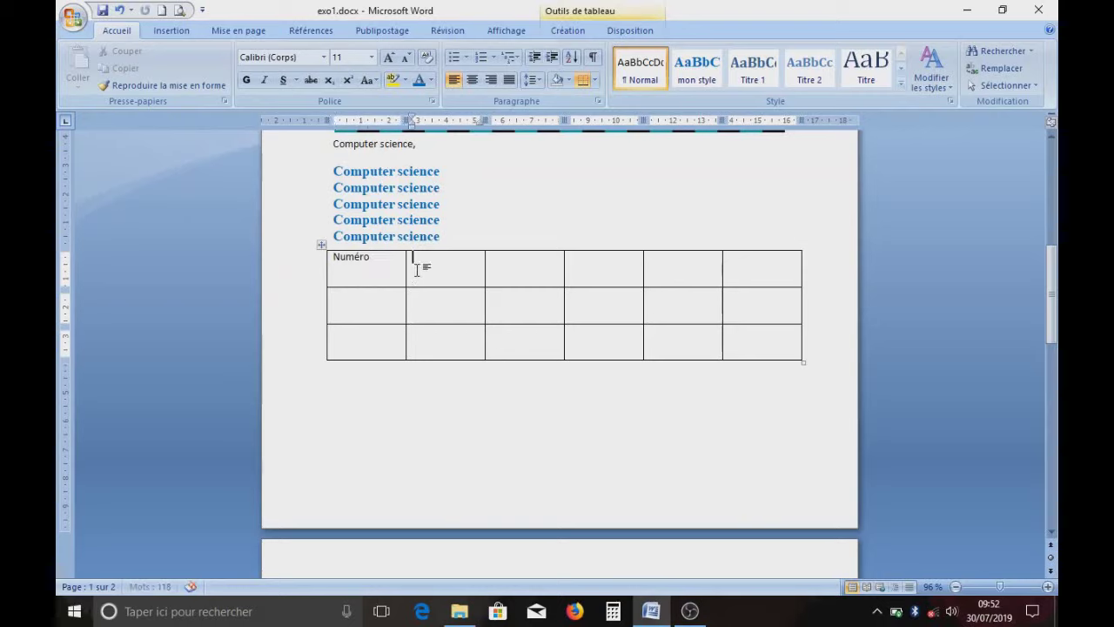
{"action": "type", "text": "Nom"}
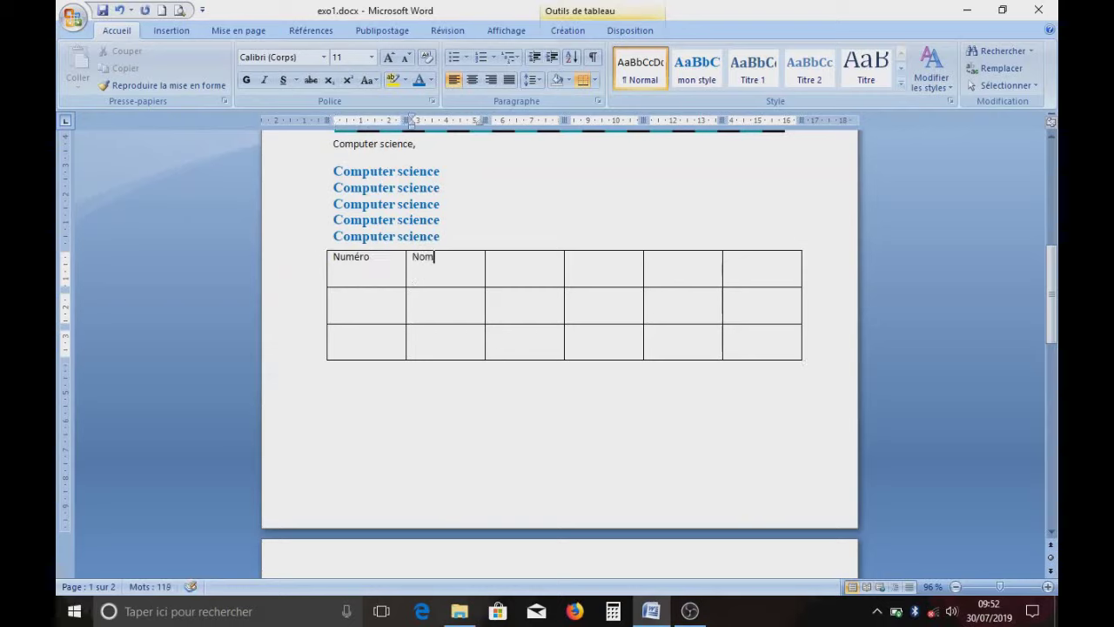
{"action": "left_click", "coordinate": [527, 281]}
{"action": "type", "text": "Prénom"}
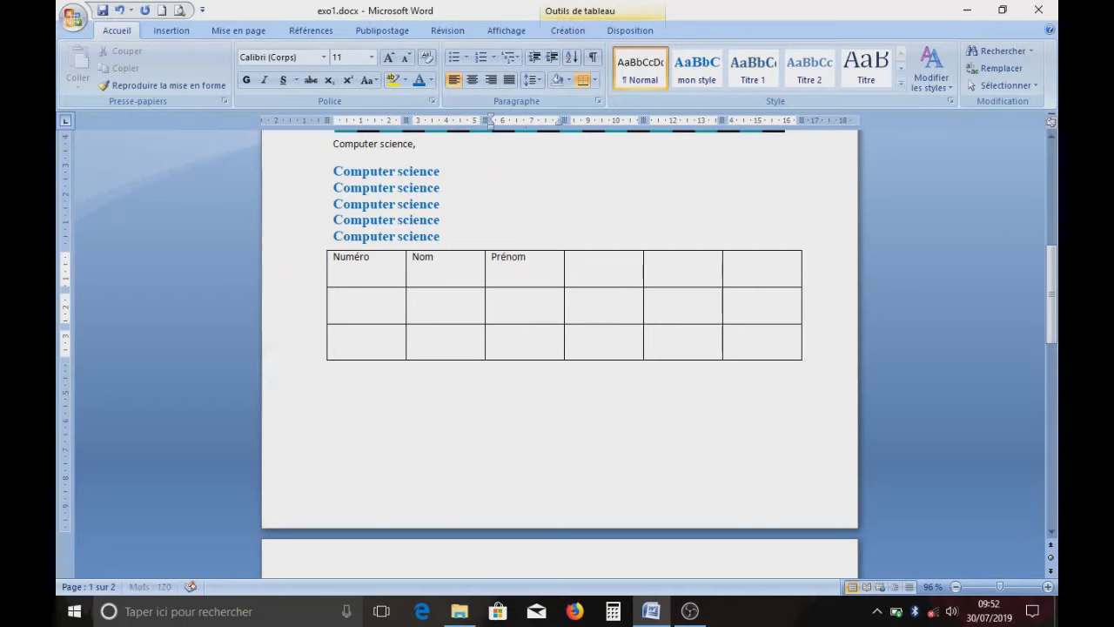
{"action": "left_click", "coordinate": [589, 265]}
{"action": "type", "text": "Sexe"}
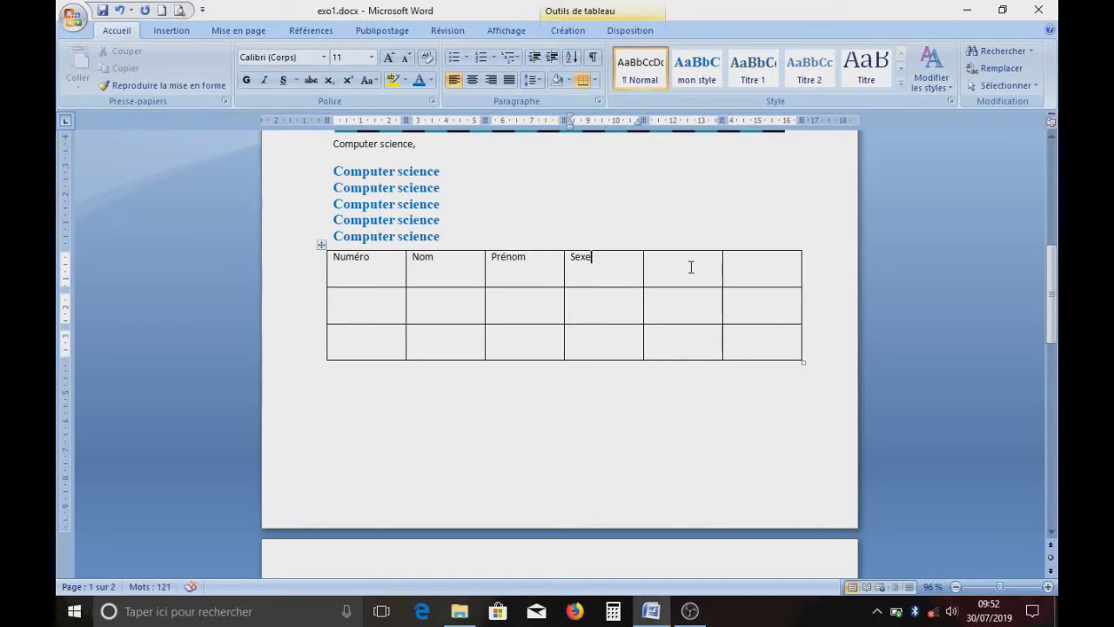
{"action": "left_click", "coordinate": [690, 270]}
{"action": "type", "text": "Age"}
{"action": "left_click", "coordinate": [736, 273]}
{"action": "type", "text": "Ville"}
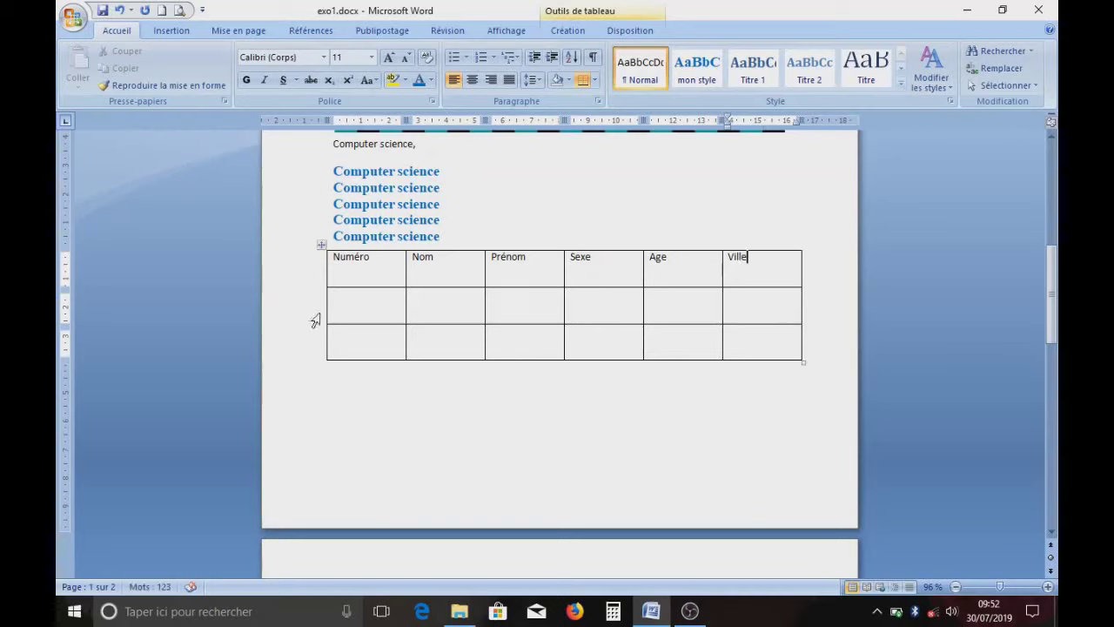
- Centre the text of the whole table horizontally and vertically within its cells
{"action": "left_click", "coordinate": [368, 306]}
{"action": "left_click", "coordinate": [322, 244]}
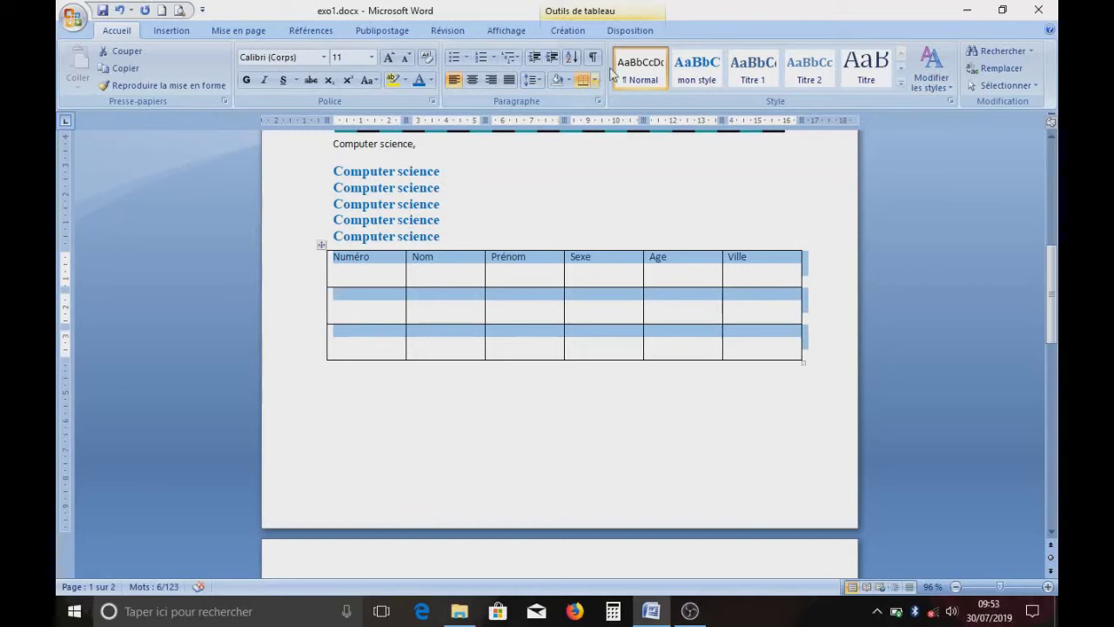
{"action": "left_click", "coordinate": [640, 31]}
{"action": "left_click", "coordinate": [567, 31]}
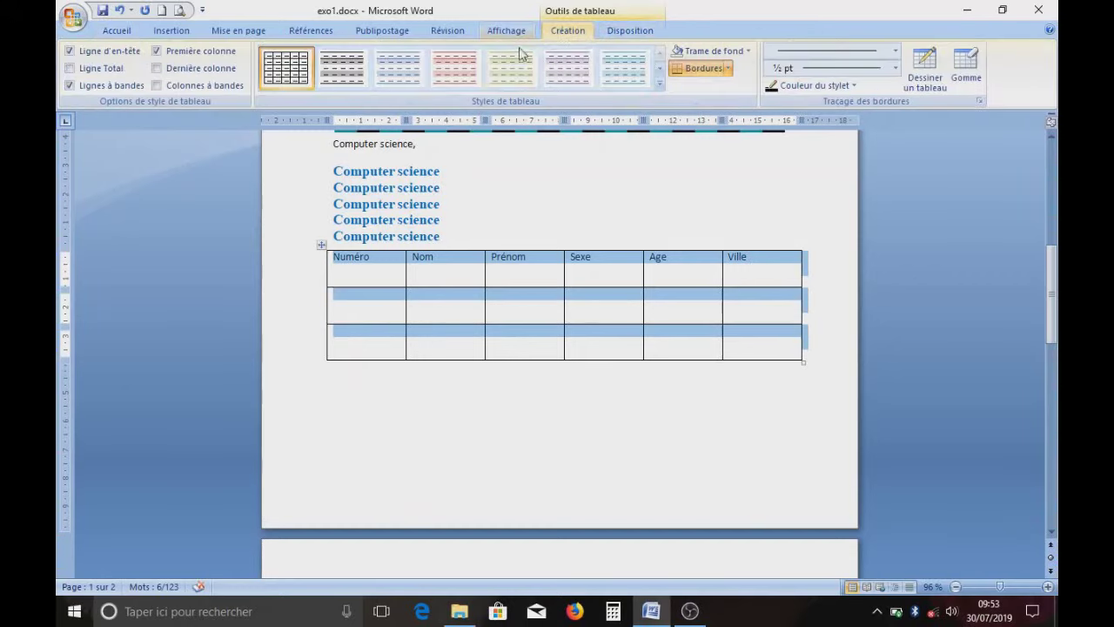
{"action": "left_click", "coordinate": [629, 31]}
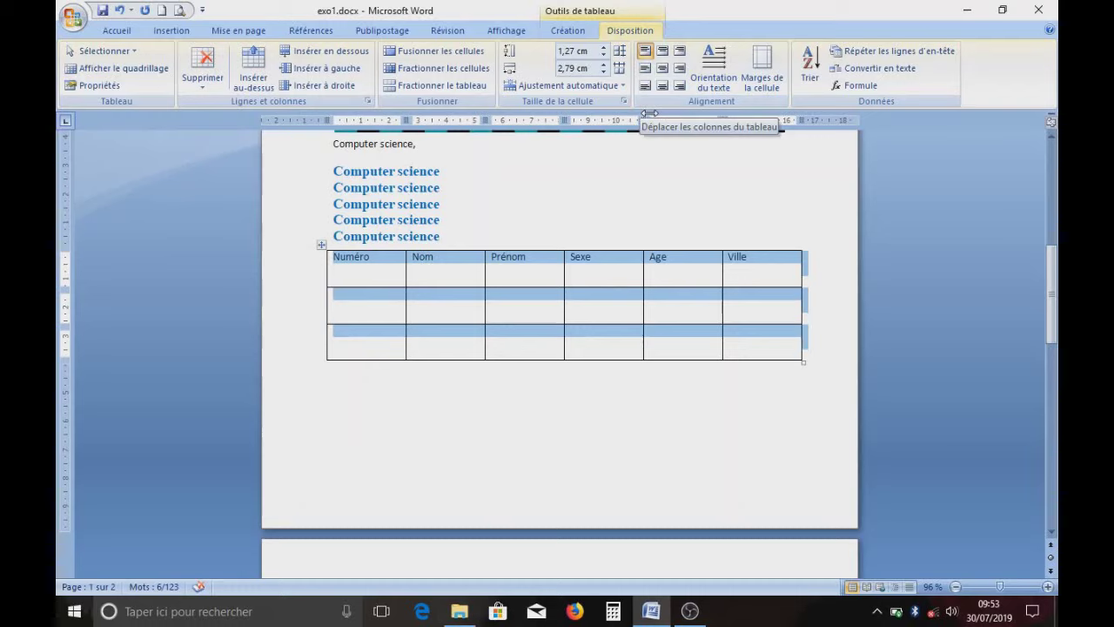
{"action": "left_click", "coordinate": [662, 68]}
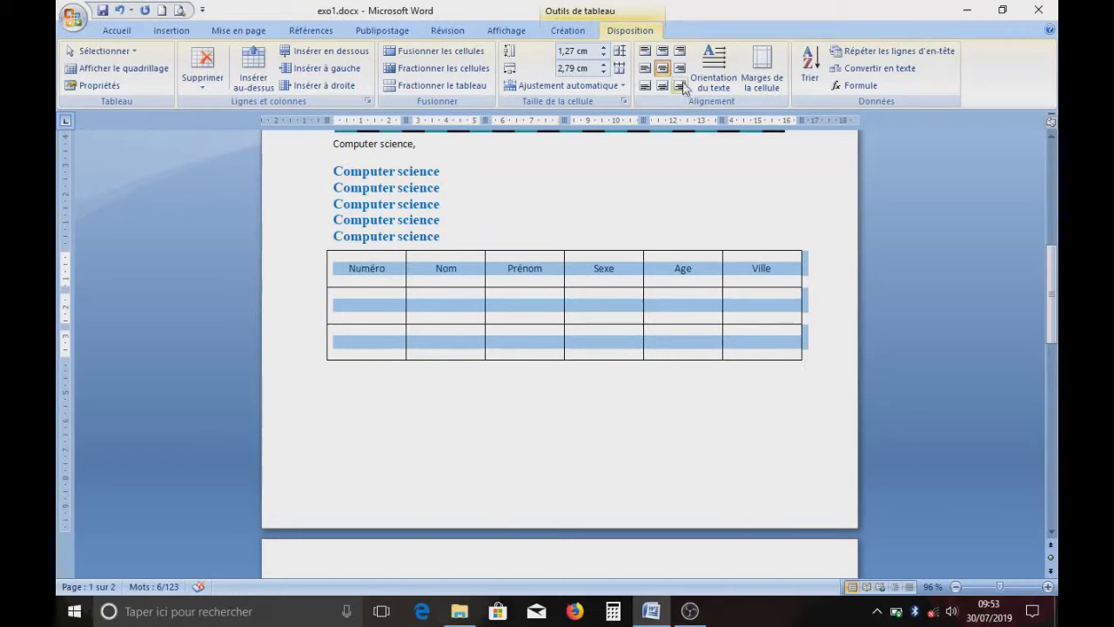
- Try several other cell alignments on the whole table, including top right, centre right and bottom centre, and restore full centring
{"action": "left_click", "coordinate": [680, 54]}
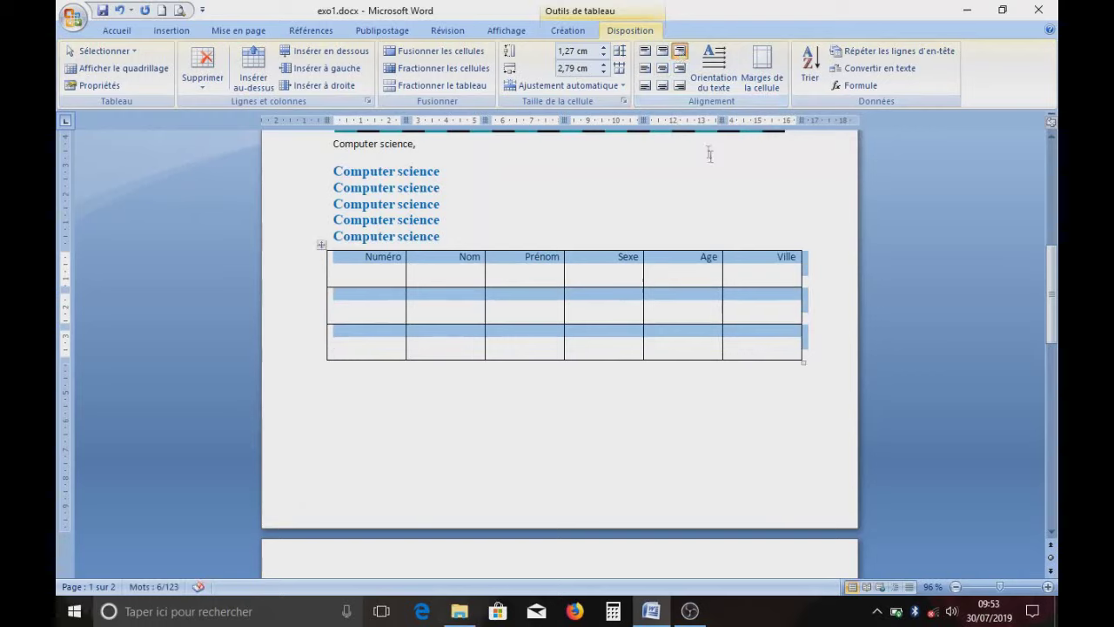
{"action": "left_click", "coordinate": [680, 70]}
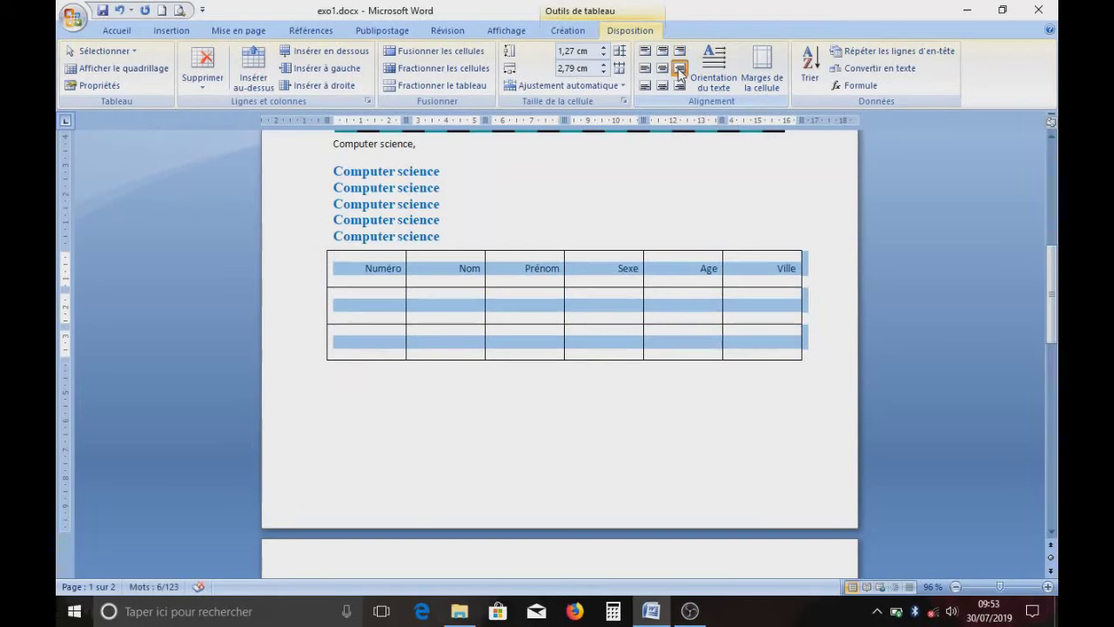
{"action": "left_click", "coordinate": [662, 86]}
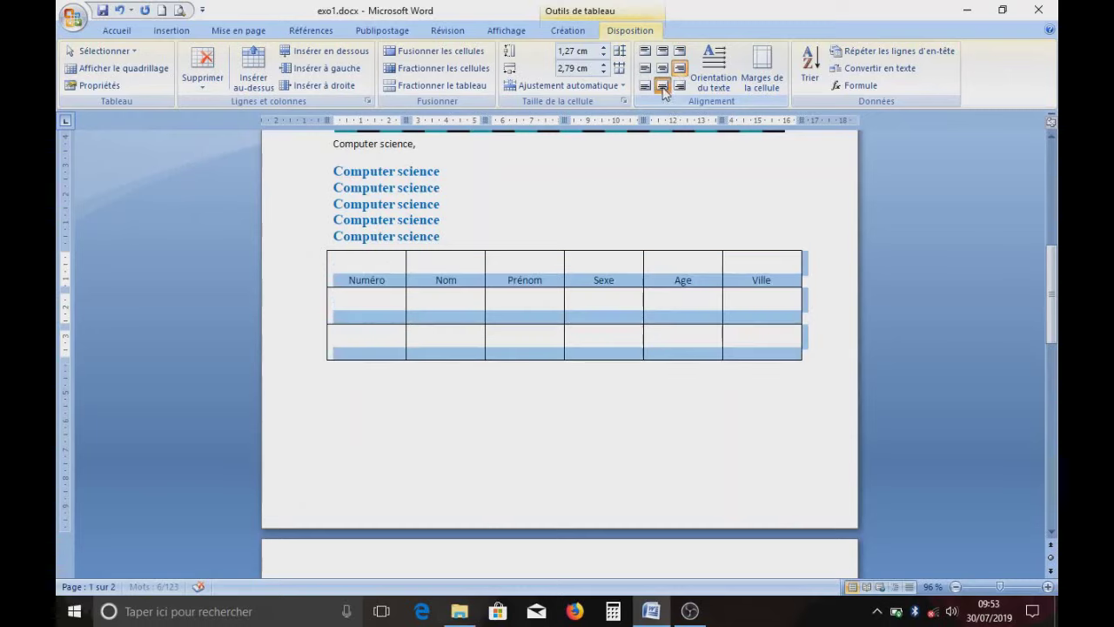
{"action": "left_click", "coordinate": [645, 87]}
{"action": "left_click", "coordinate": [645, 51]}
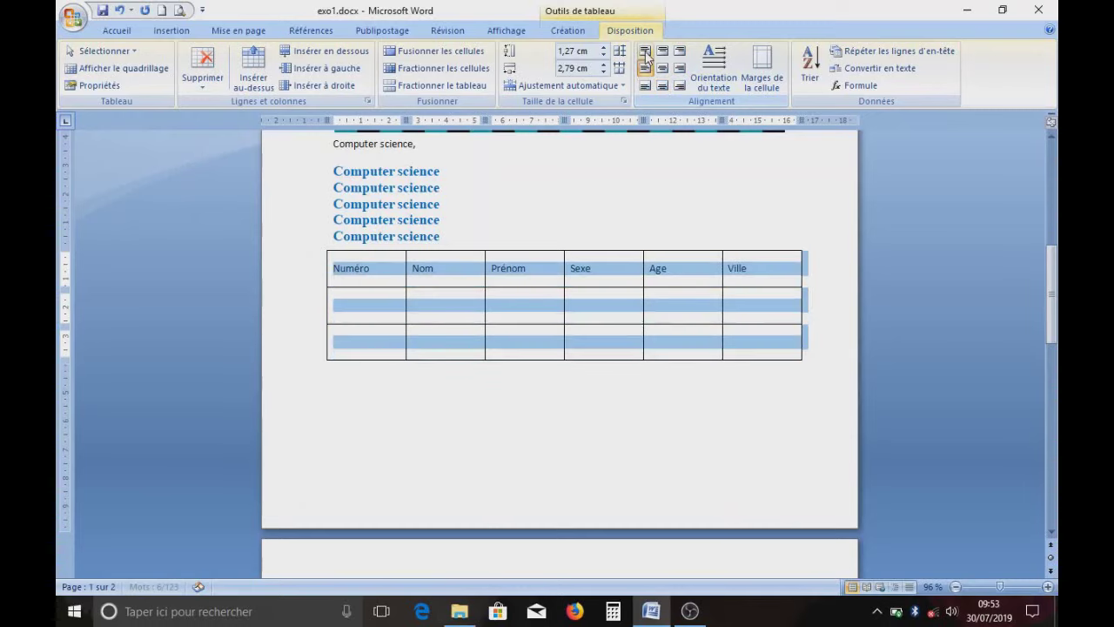
{"action": "left_click", "coordinate": [663, 50]}
{"action": "left_click", "coordinate": [662, 69]}
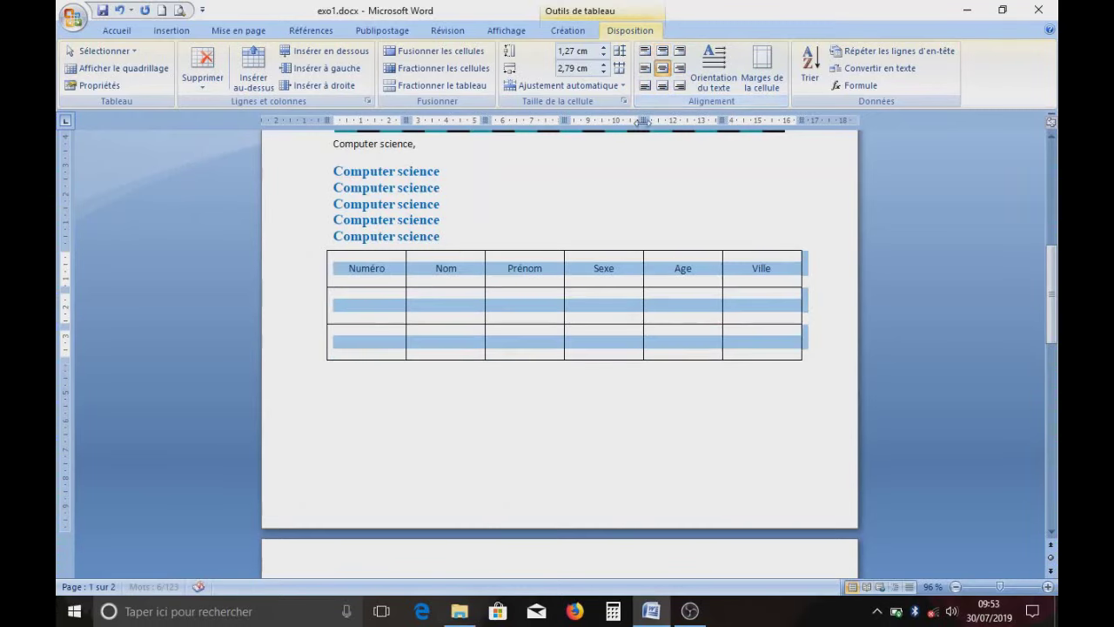
{"action": "left_click", "coordinate": [559, 218]}
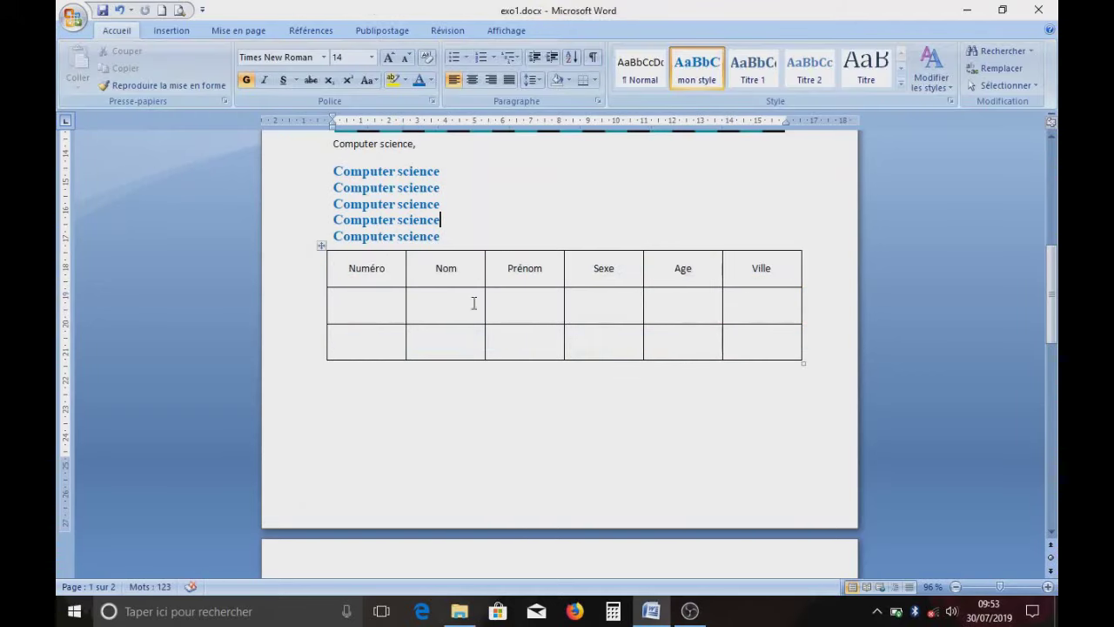
- Rotate the Numéro heading through both vertical text directions and back to horizontal
{"action": "left_click", "coordinate": [362, 305]}
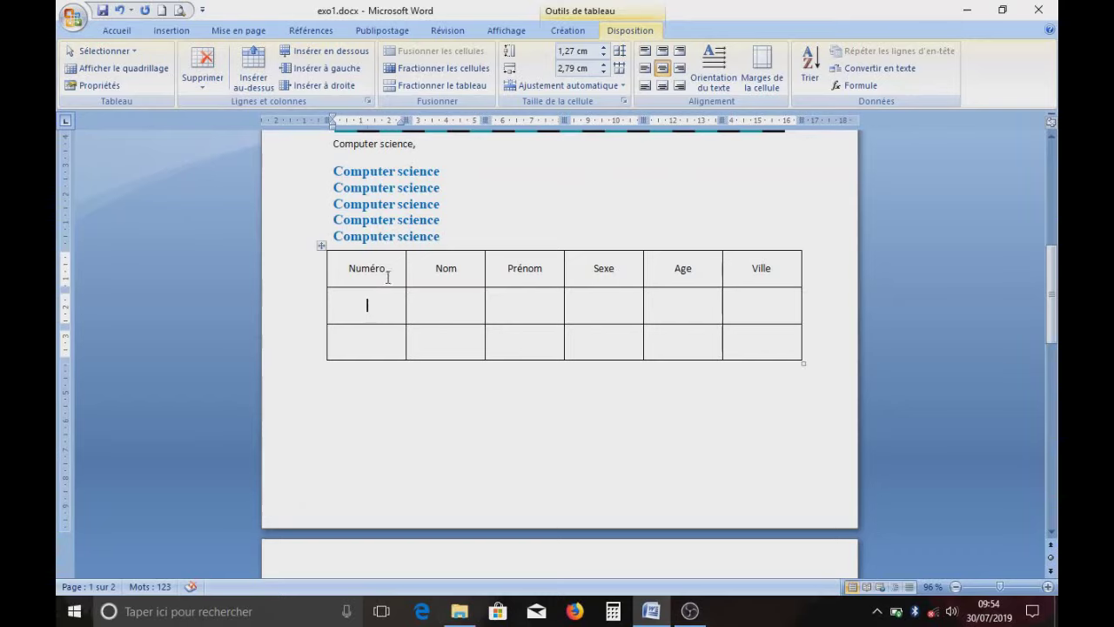
{"action": "left_click_drag", "start_coordinate": [348, 268], "coordinate": [397, 269]}
{"action": "left_click", "coordinate": [348, 268]}
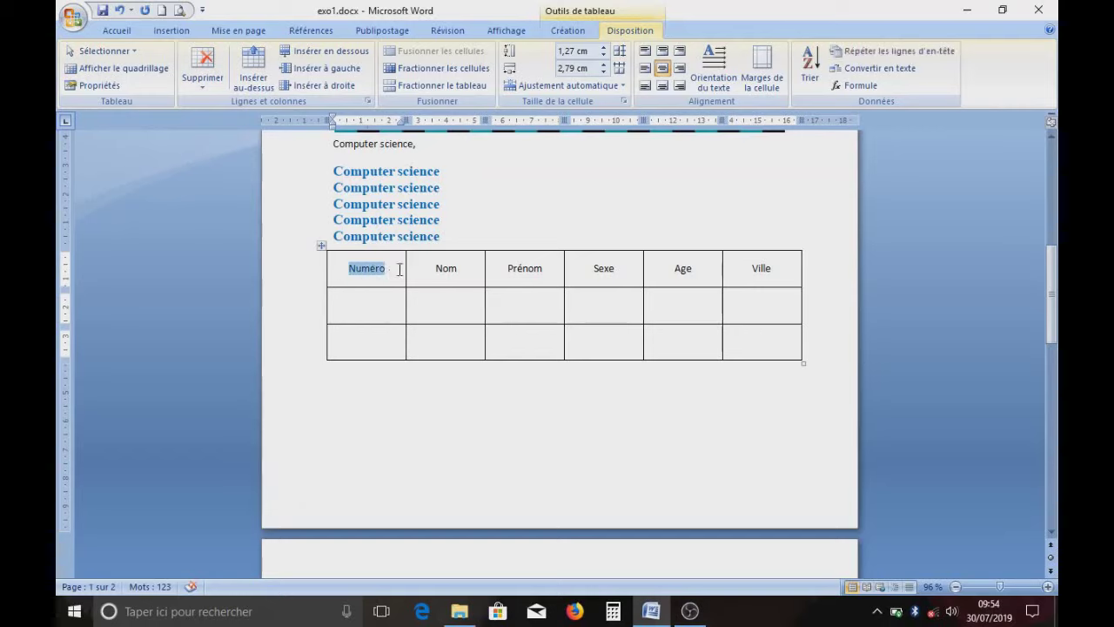
{"action": "left_click", "coordinate": [714, 80]}
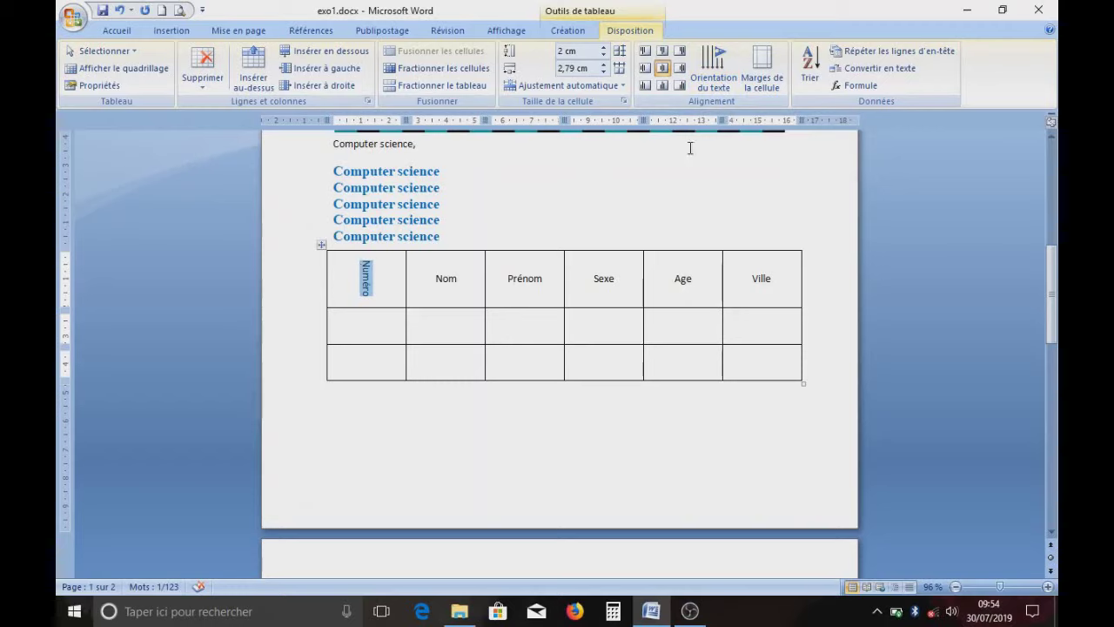
{"action": "left_click", "coordinate": [723, 76]}
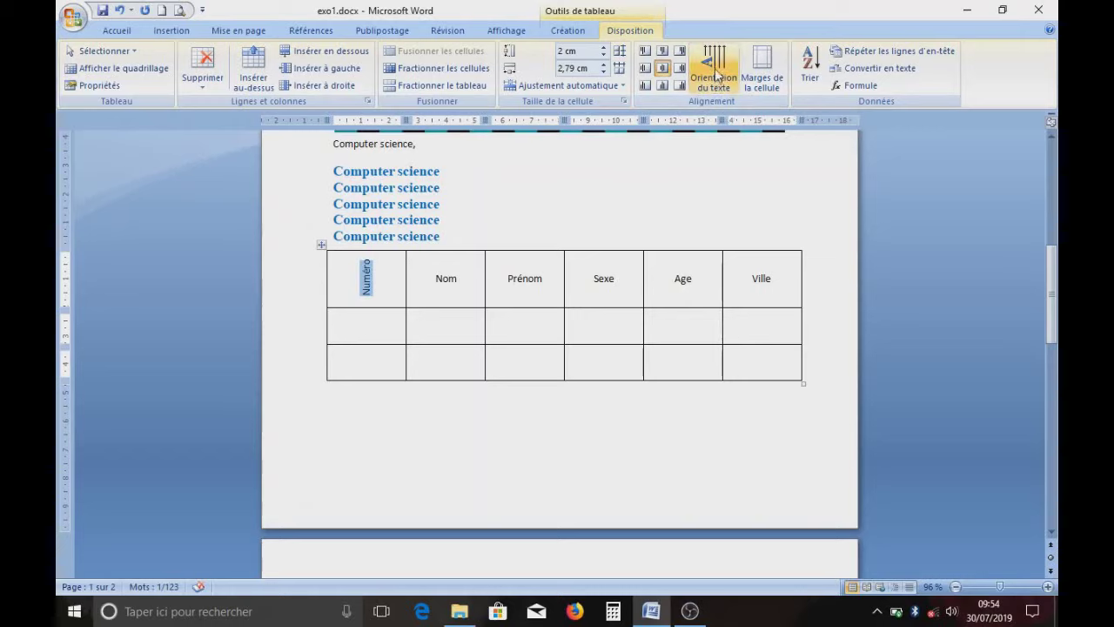
{"action": "left_click", "coordinate": [718, 76]}
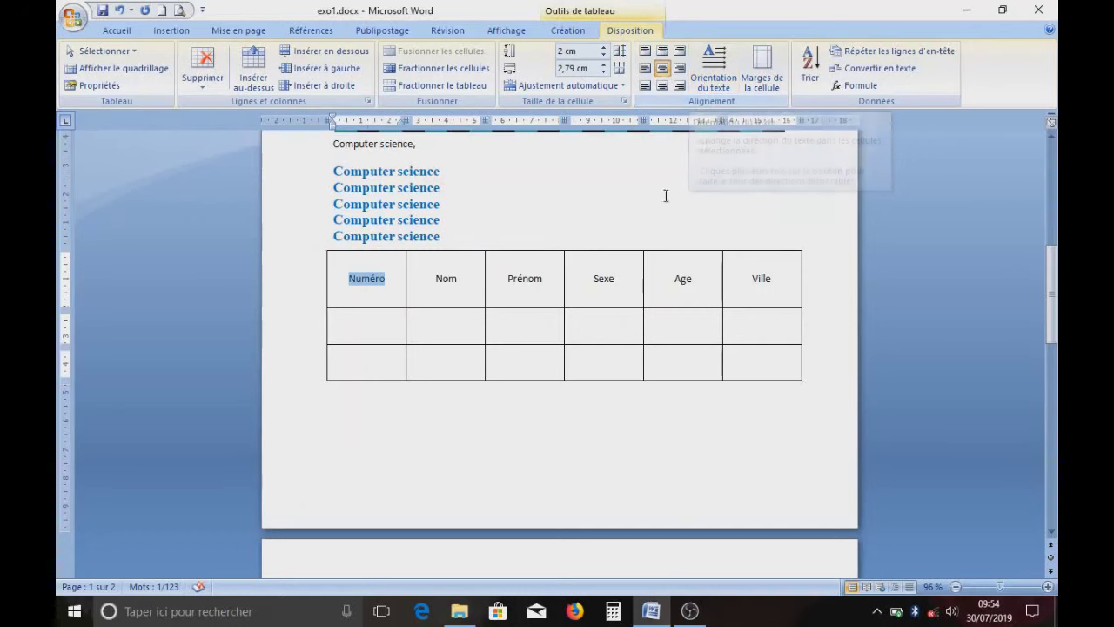
{"action": "left_click", "coordinate": [438, 279]}
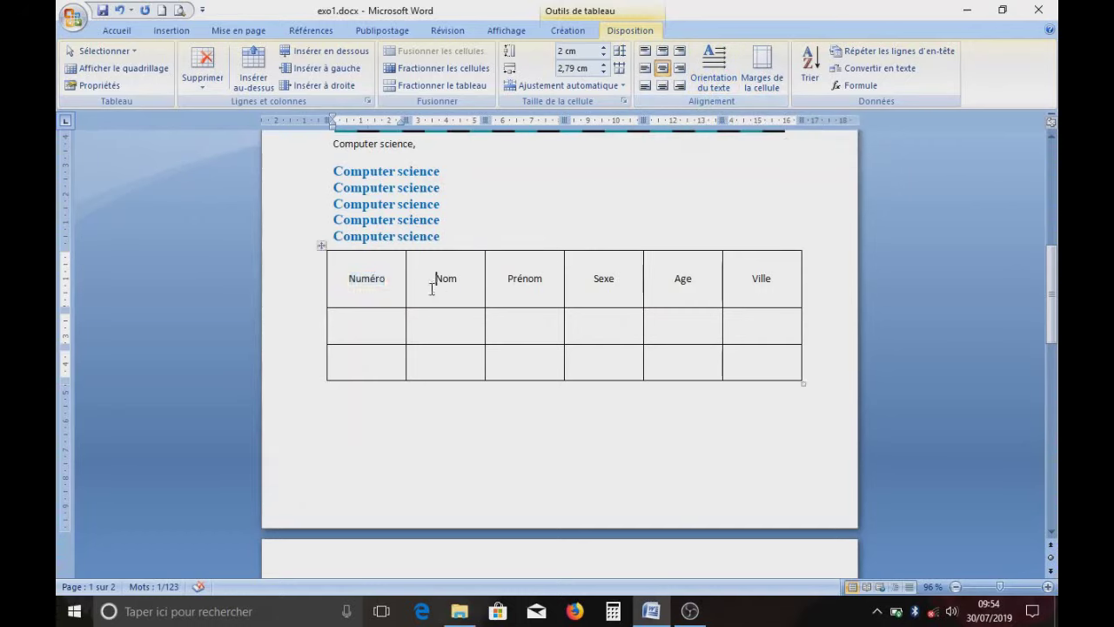
{"action": "left_click", "coordinate": [443, 355]}
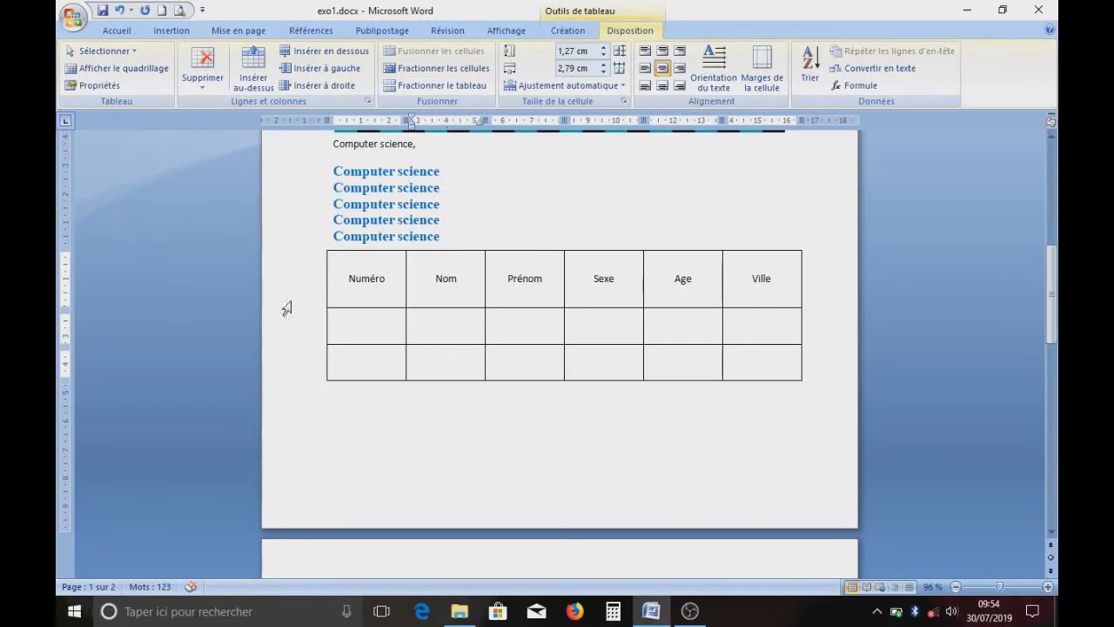
- Try yellow shading on the table's header row, without applying it
{"action": "left_click_drag", "start_coordinate": [281, 294], "coordinate": [540, 287]}
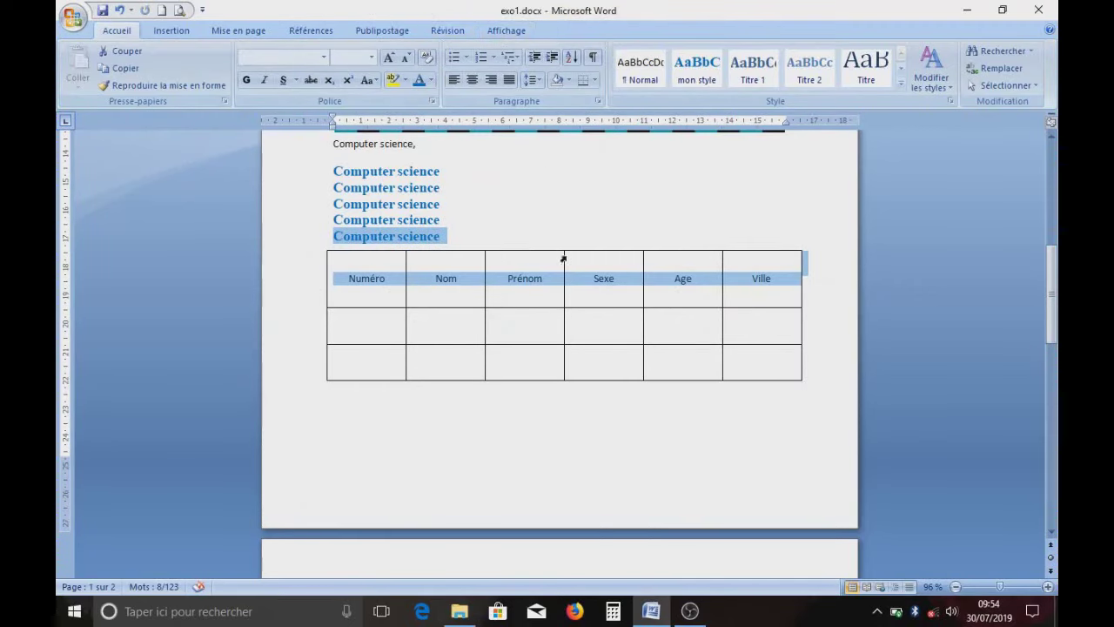
{"action": "left_click", "coordinate": [569, 80]}
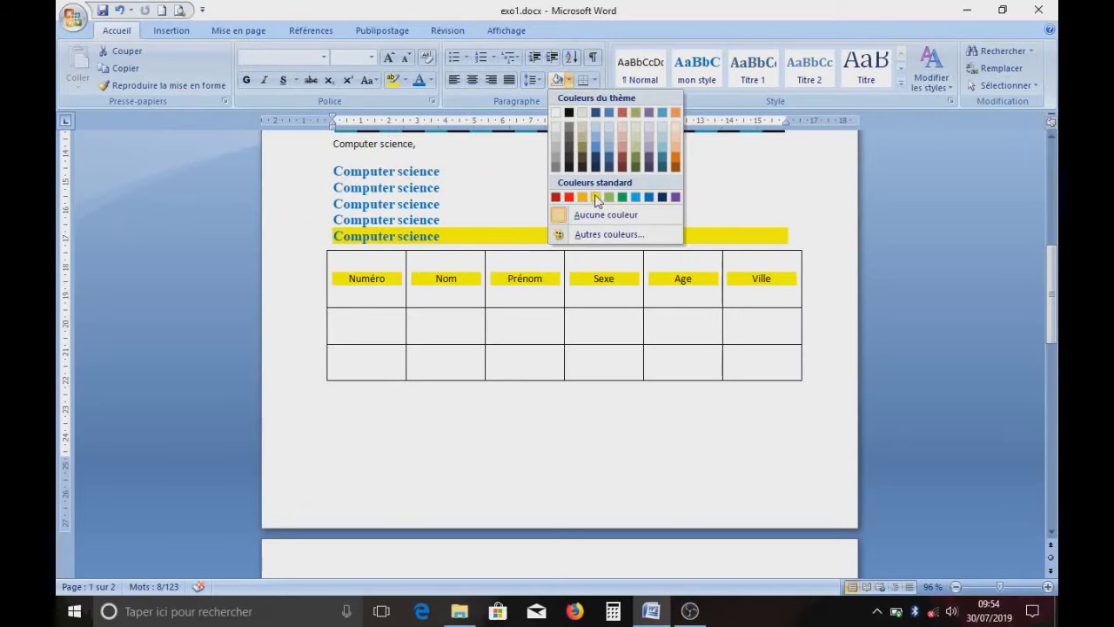
{"action": "left_click", "coordinate": [811, 214]}
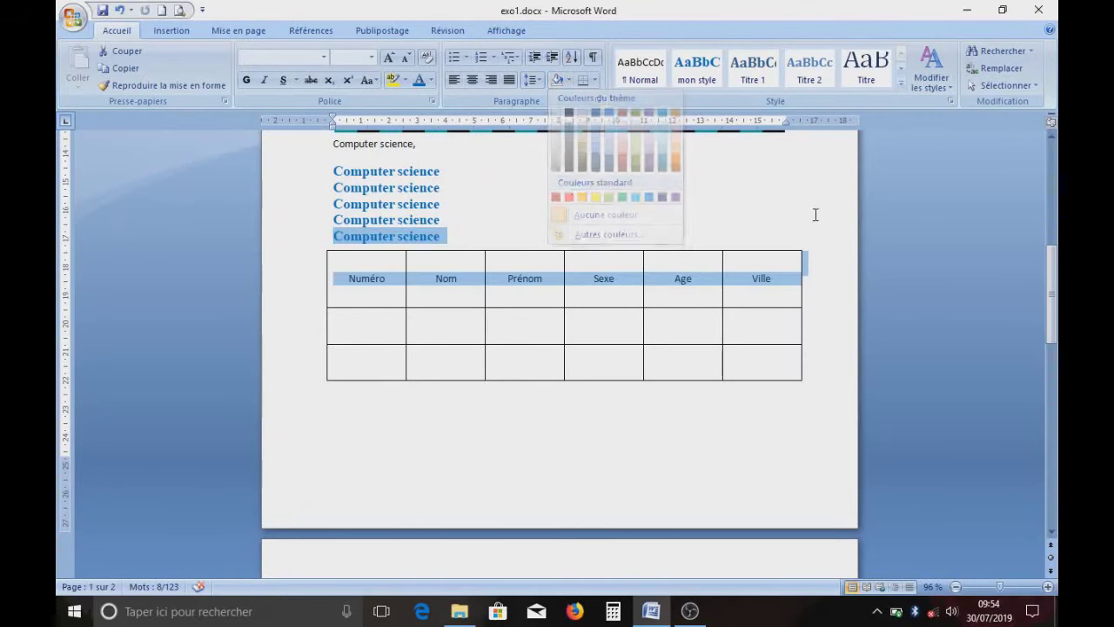
- Try a dark red background shading on the table's header row, from Numéro to Ville, and undo it
{"action": "left_click", "coordinate": [820, 319]}
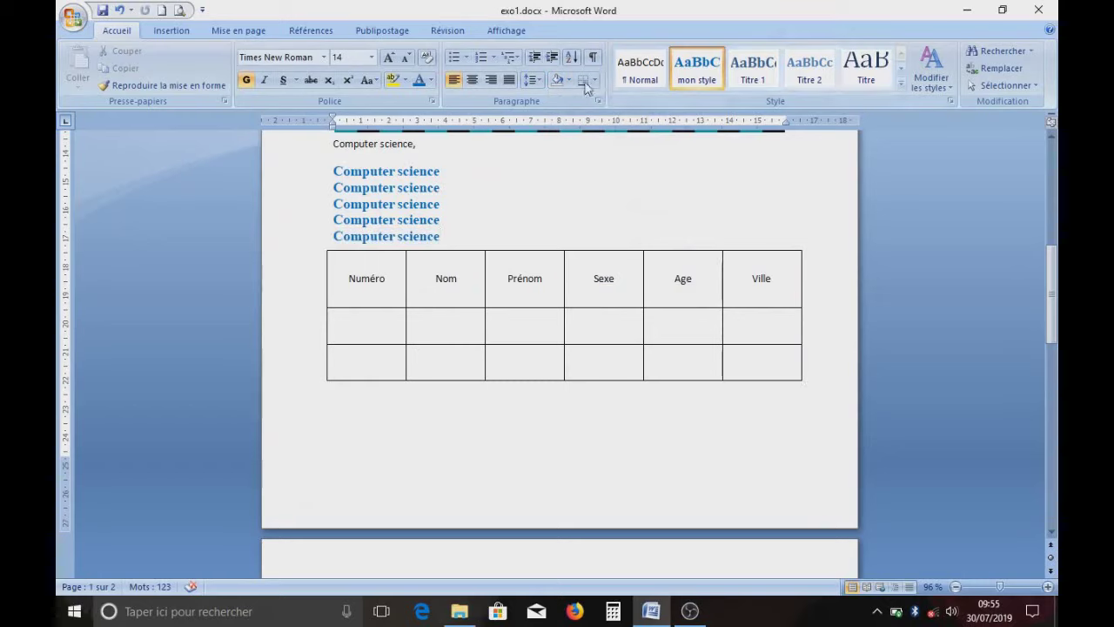
{"action": "left_click", "coordinate": [321, 245]}
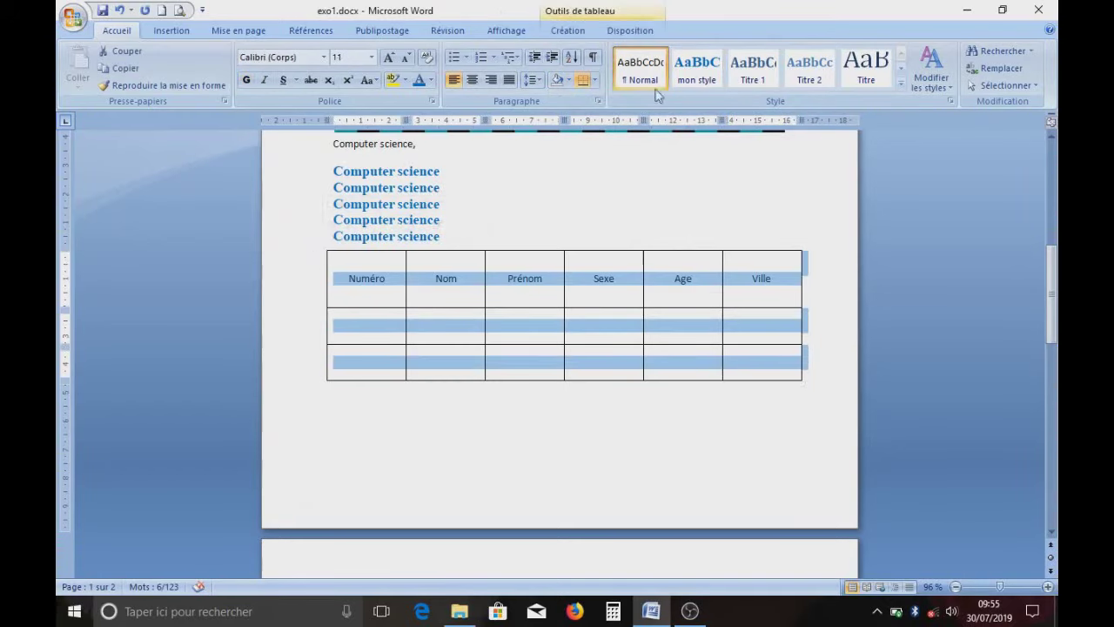
{"action": "left_click", "coordinate": [567, 33]}
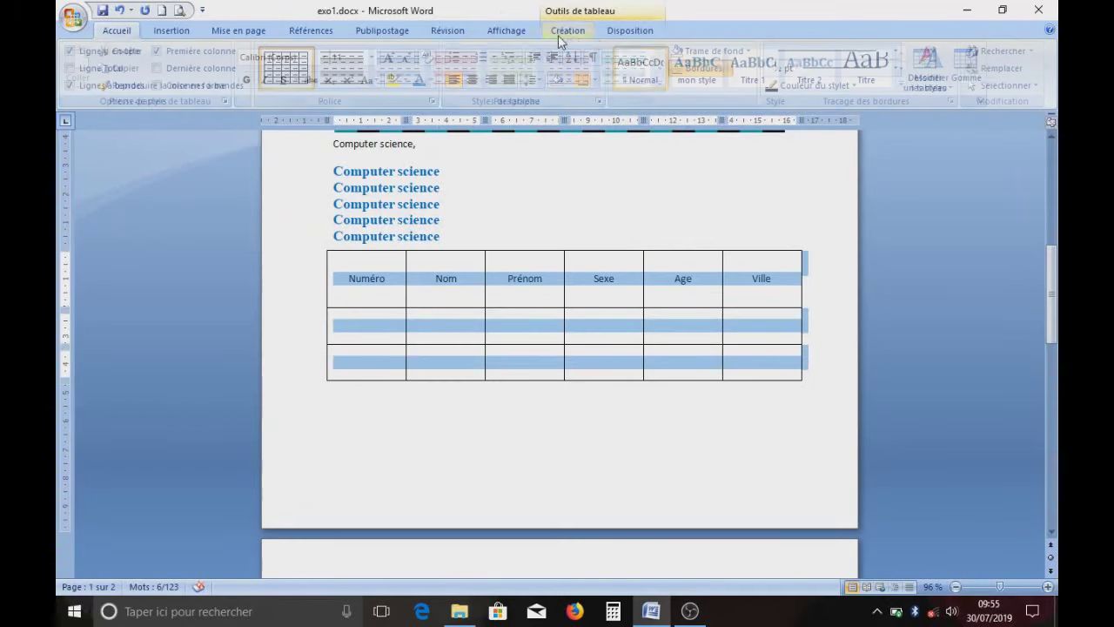
{"action": "left_click", "coordinate": [632, 33]}
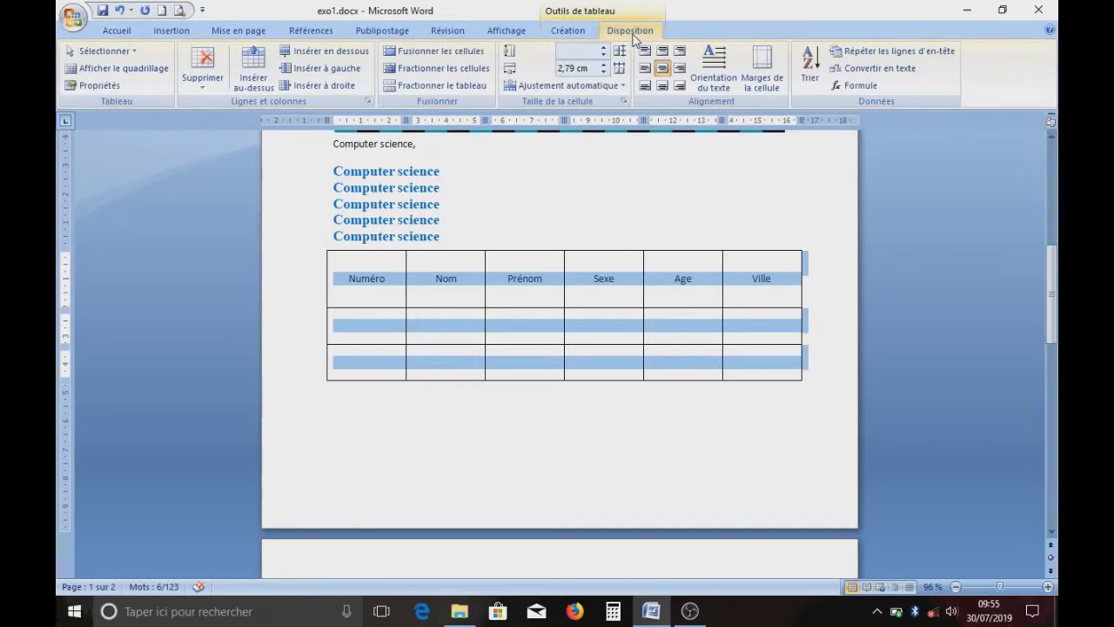
{"action": "left_click", "coordinate": [577, 35]}
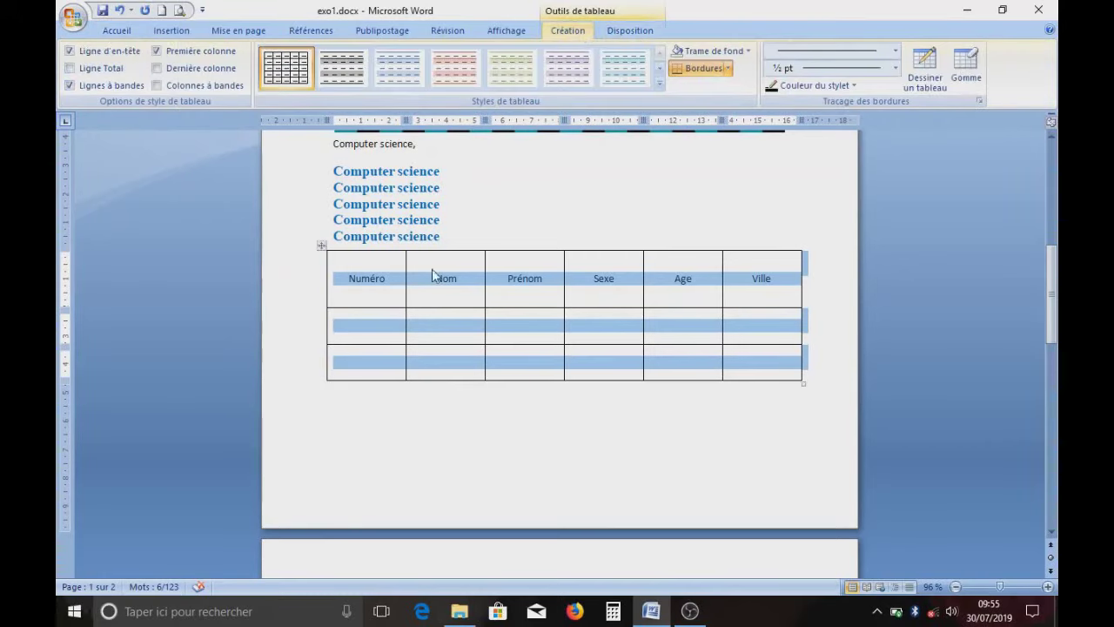
{"action": "left_click", "coordinate": [405, 313]}
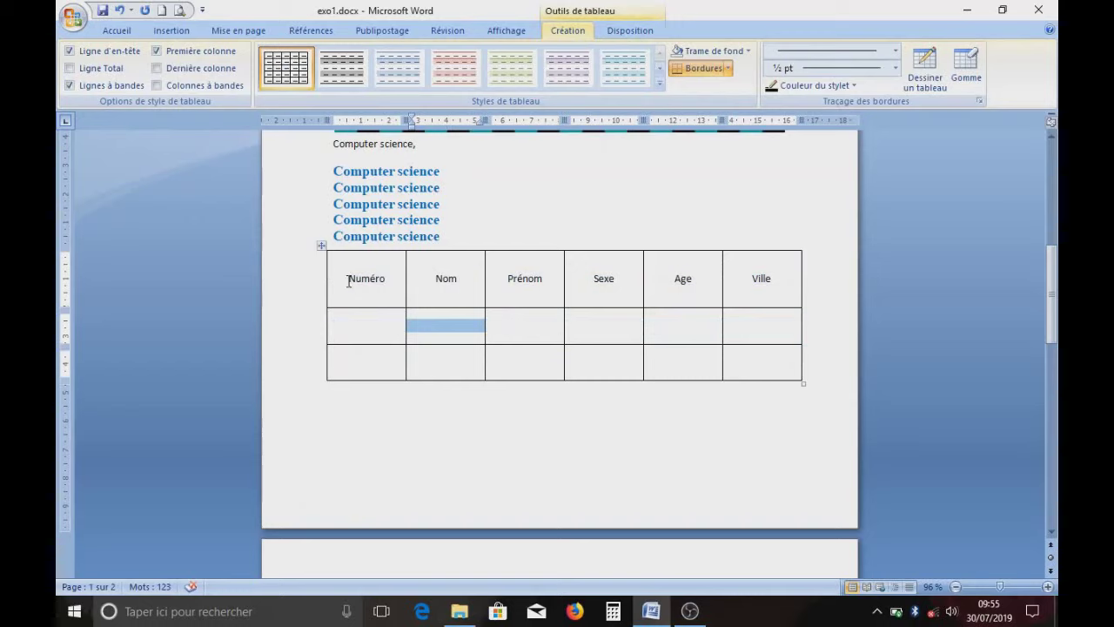
{"action": "left_click_drag", "start_coordinate": [348, 280], "coordinate": [771, 300]}
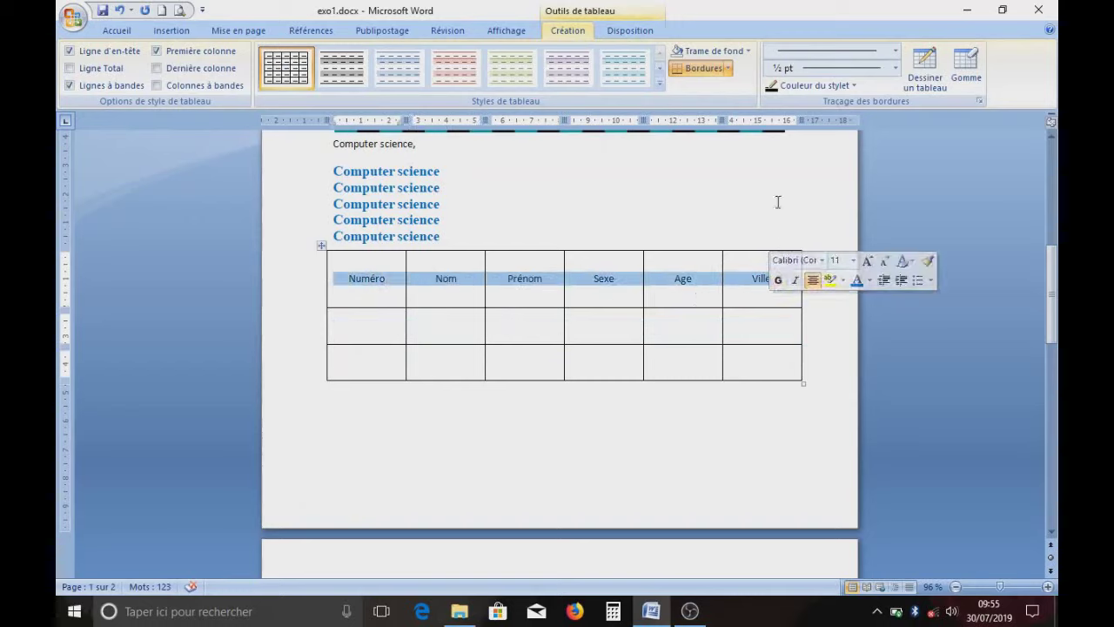
{"action": "left_click", "coordinate": [748, 50]}
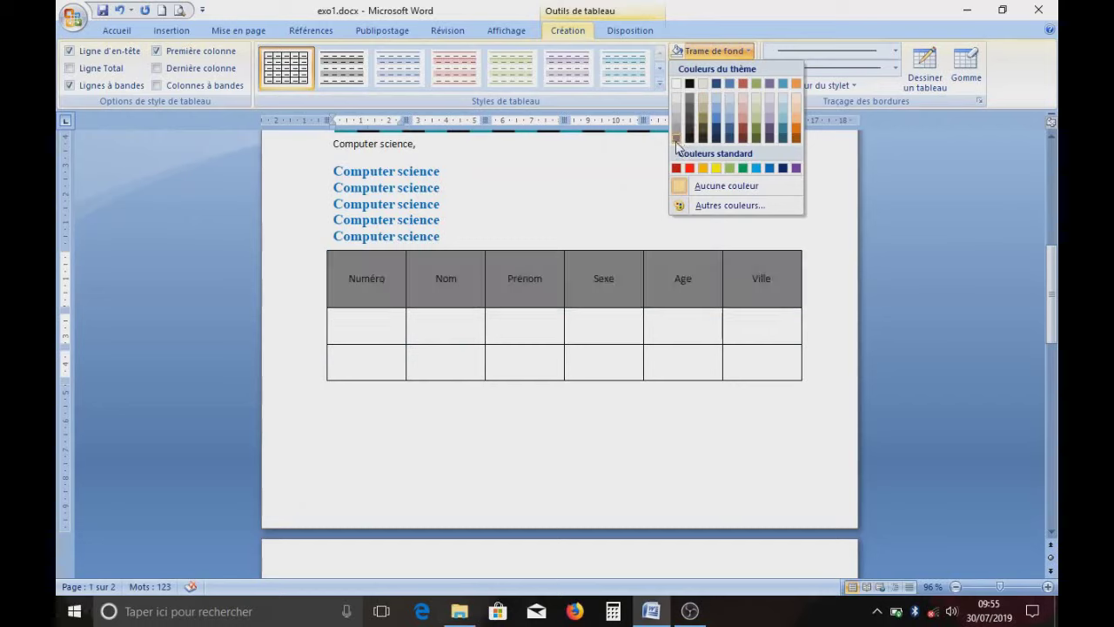
{"action": "left_click", "coordinate": [743, 140]}
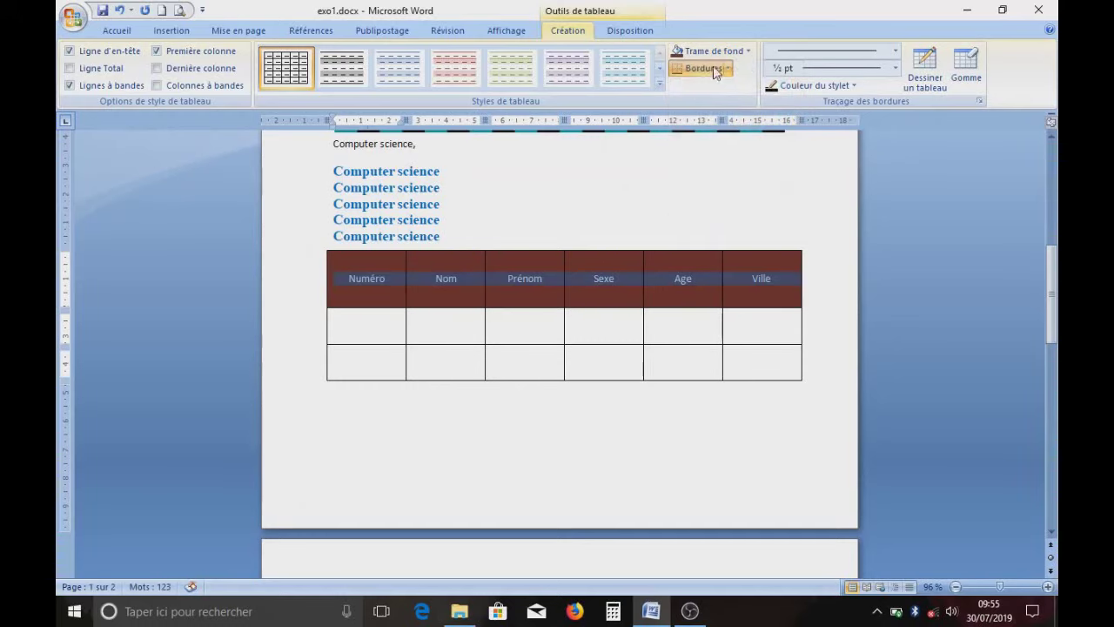
{"action": "left_click", "coordinate": [118, 11]}
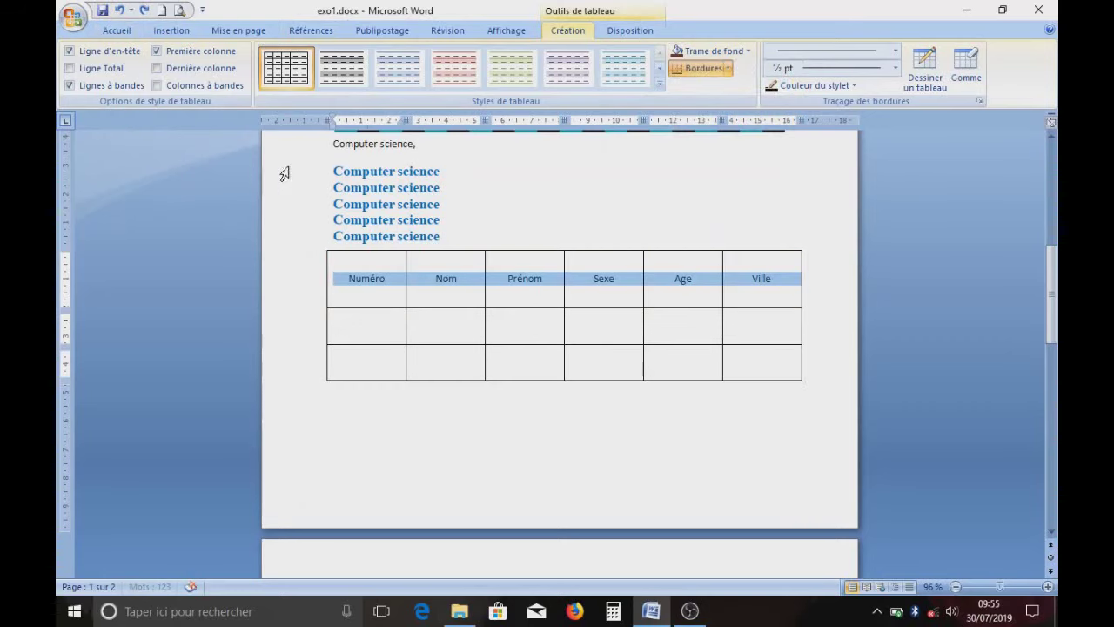
- Choose a 20 % shading pattern for the header row's cells in the Borders and Shading settings
{"action": "left_click", "coordinate": [115, 30]}
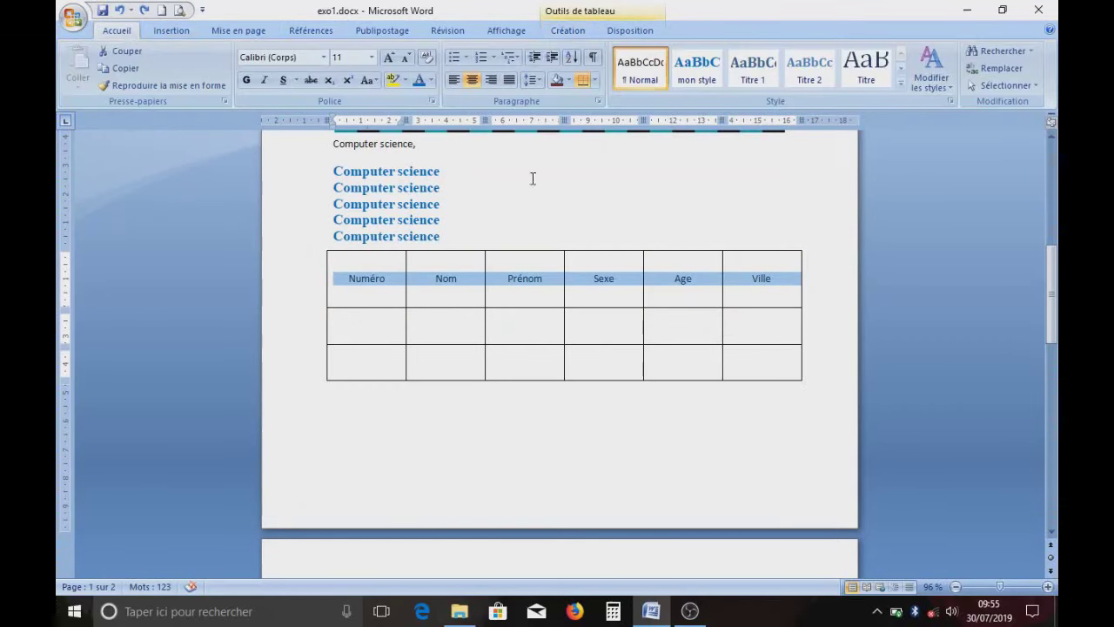
{"action": "left_click", "coordinate": [594, 84]}
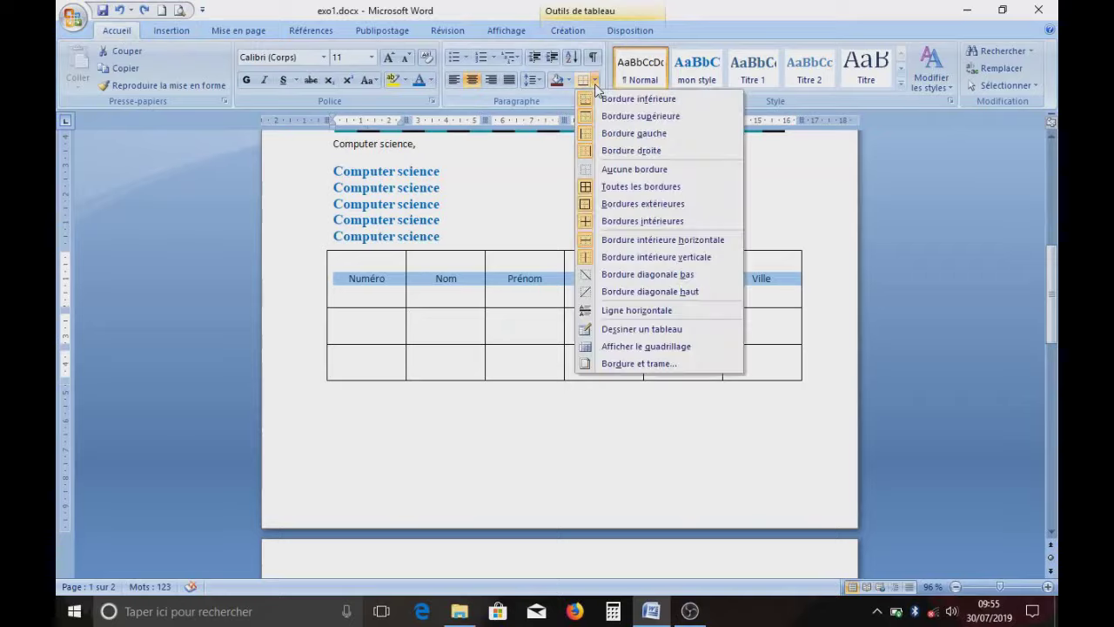
{"action": "left_click", "coordinate": [600, 364]}
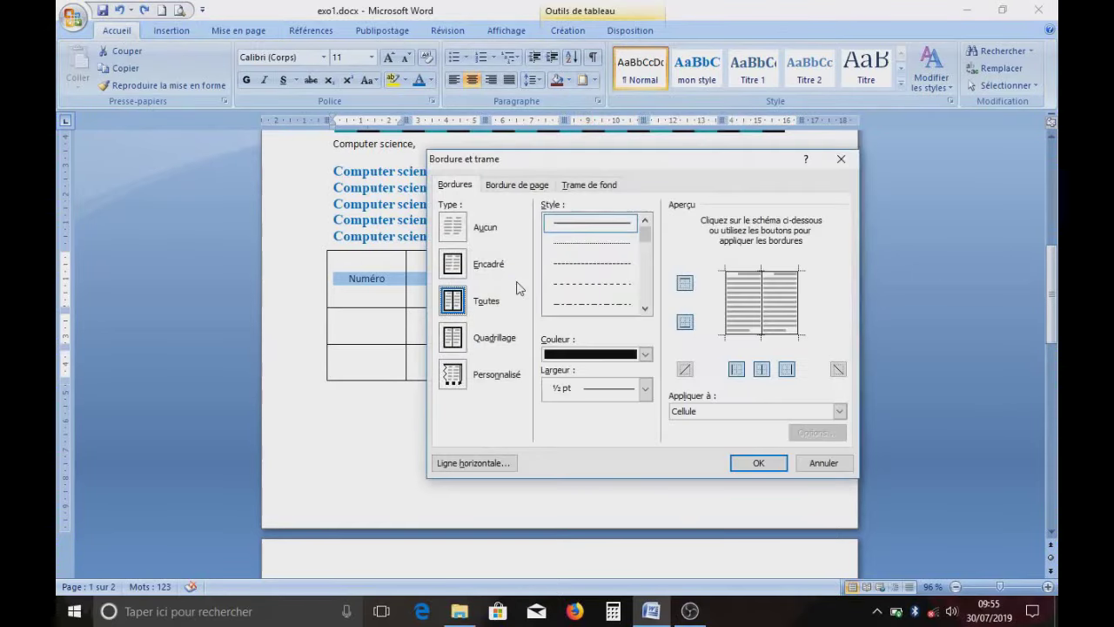
{"action": "left_click_drag", "start_coordinate": [603, 167], "coordinate": [621, 329]}
{"action": "left_click", "coordinate": [601, 380]}
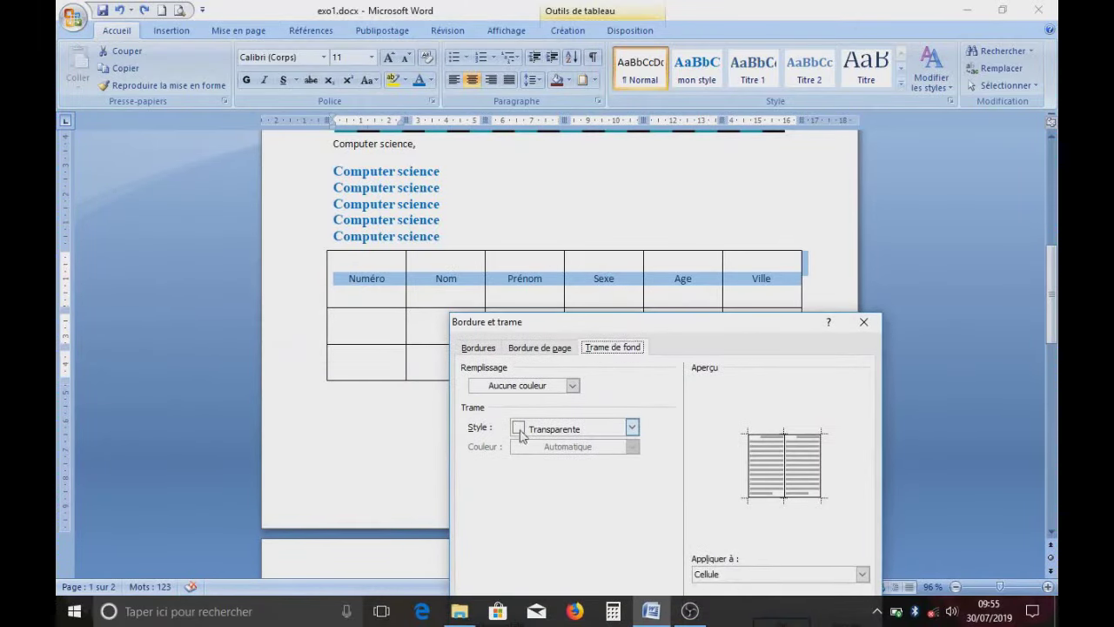
{"action": "left_click", "coordinate": [632, 429]}
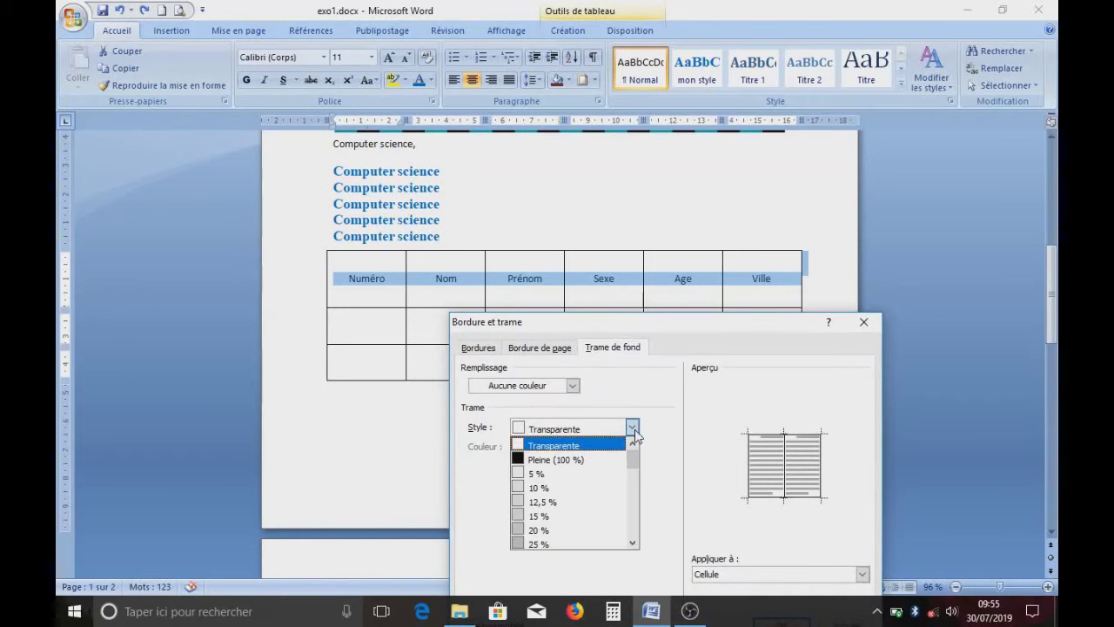
{"action": "left_click", "coordinate": [537, 531]}
- Add a standard light blue fill to the header cells' shading and apply it
{"action": "left_click", "coordinate": [537, 388]}
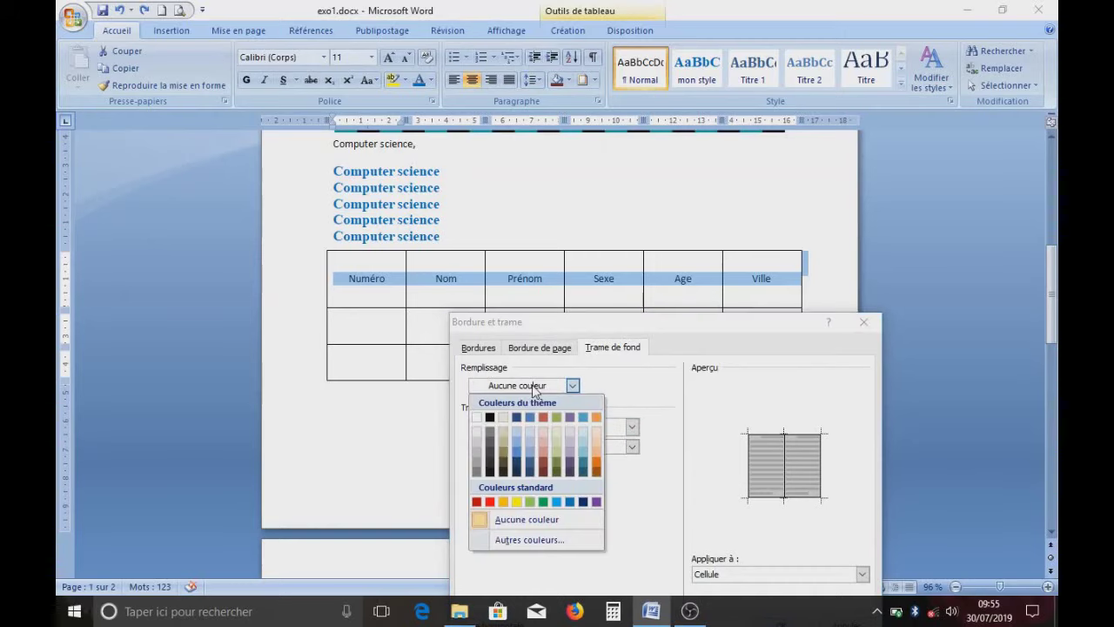
{"action": "left_click", "coordinate": [557, 503]}
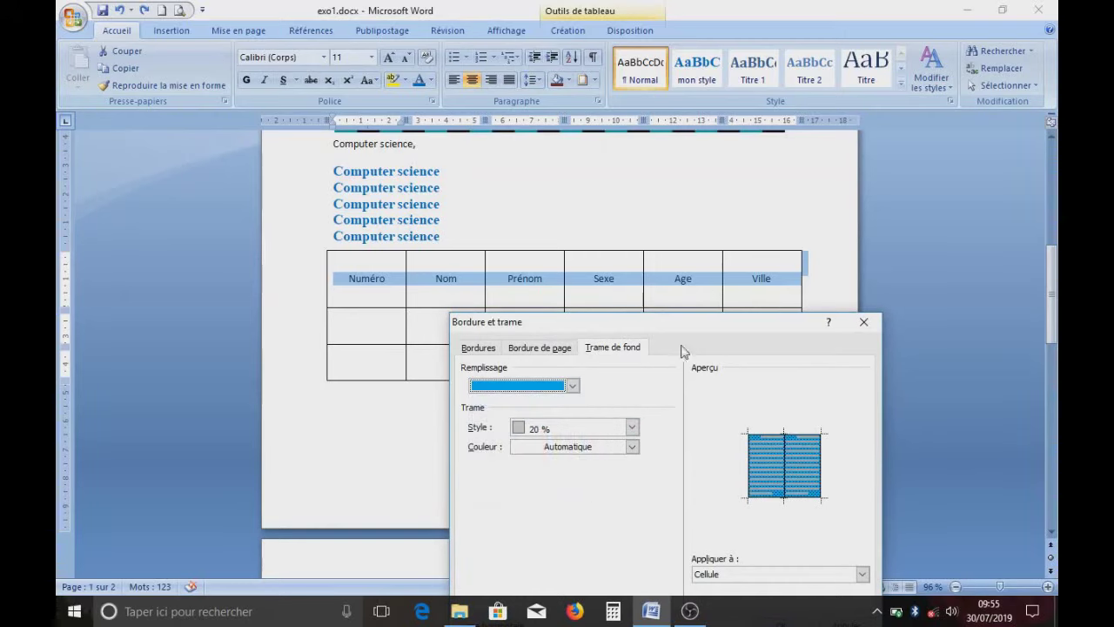
{"action": "left_click_drag", "start_coordinate": [686, 329], "coordinate": [459, 150]}
{"action": "left_click", "coordinate": [555, 446]}
{"action": "left_click", "coordinate": [537, 377]}
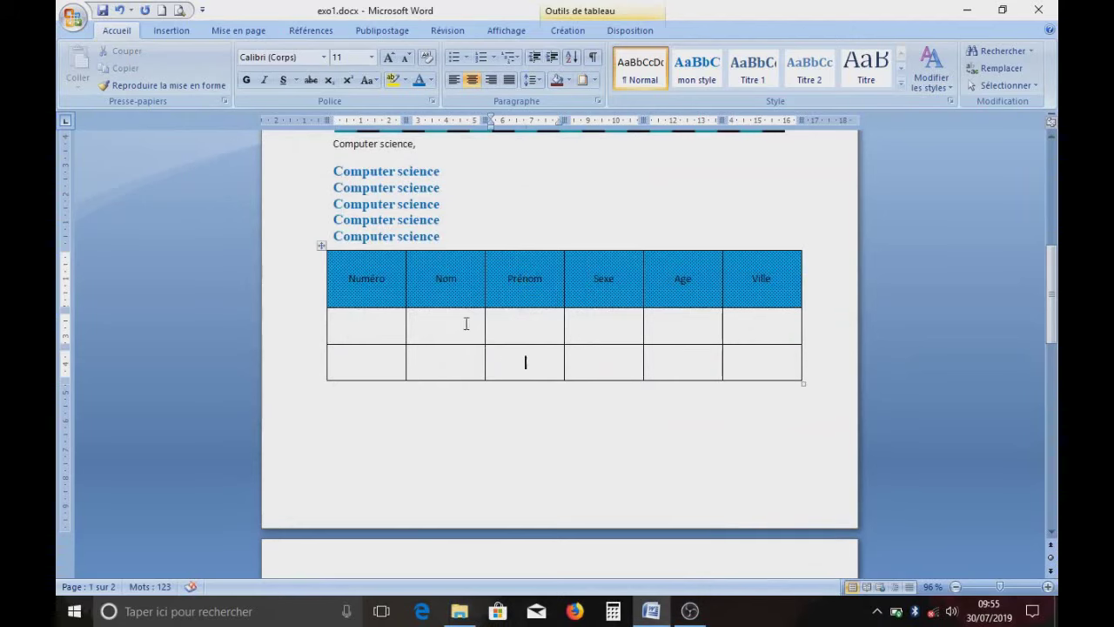
- Preview several predefined table styles on the table, including Trame claire - Accent 2 and Grille claire - Accent 5, without applying any
{"action": "scroll", "coordinate": [448, 348], "scroll_direction": "up", "scroll_amount": 2}
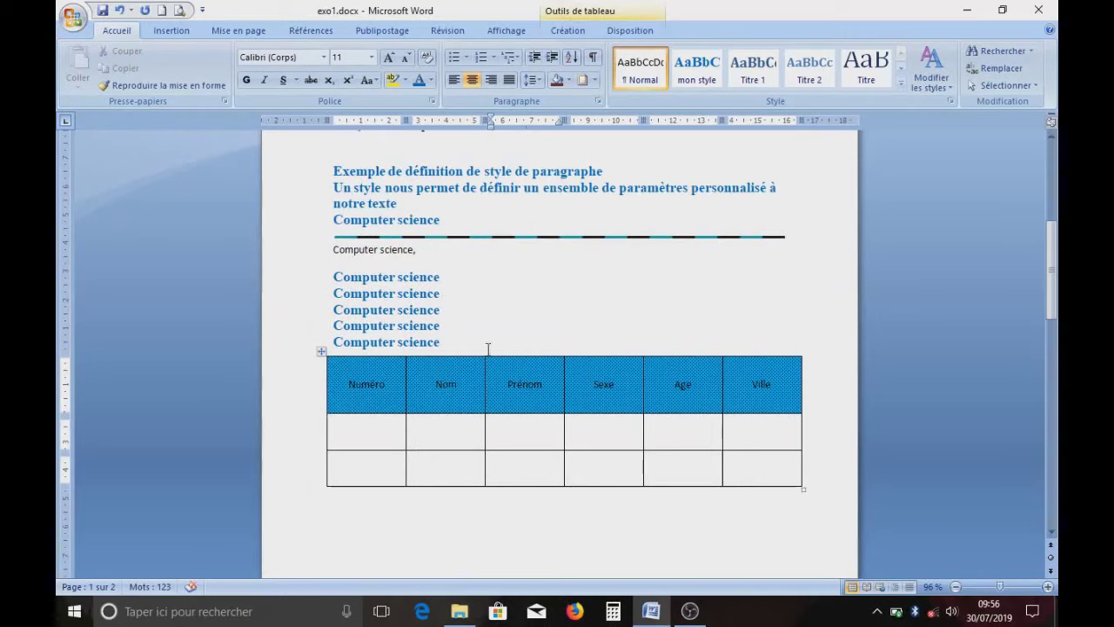
{"action": "left_click", "coordinate": [575, 33]}
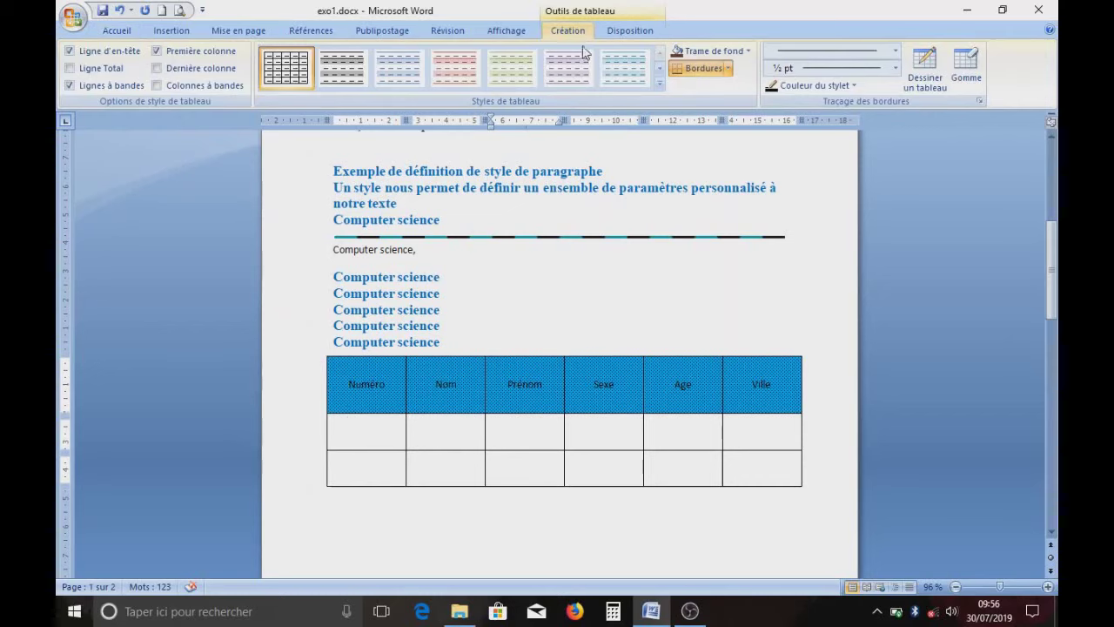
{"action": "scroll", "coordinate": [553, 414], "scroll_direction": "up", "scroll_amount": 1}
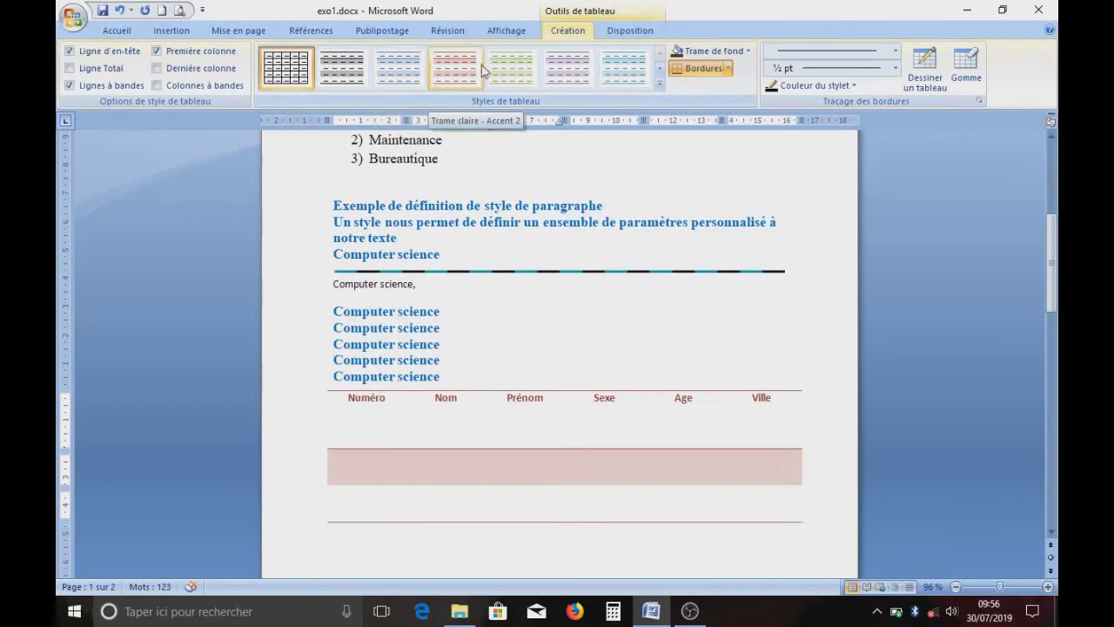
{"action": "left_click", "coordinate": [625, 70]}
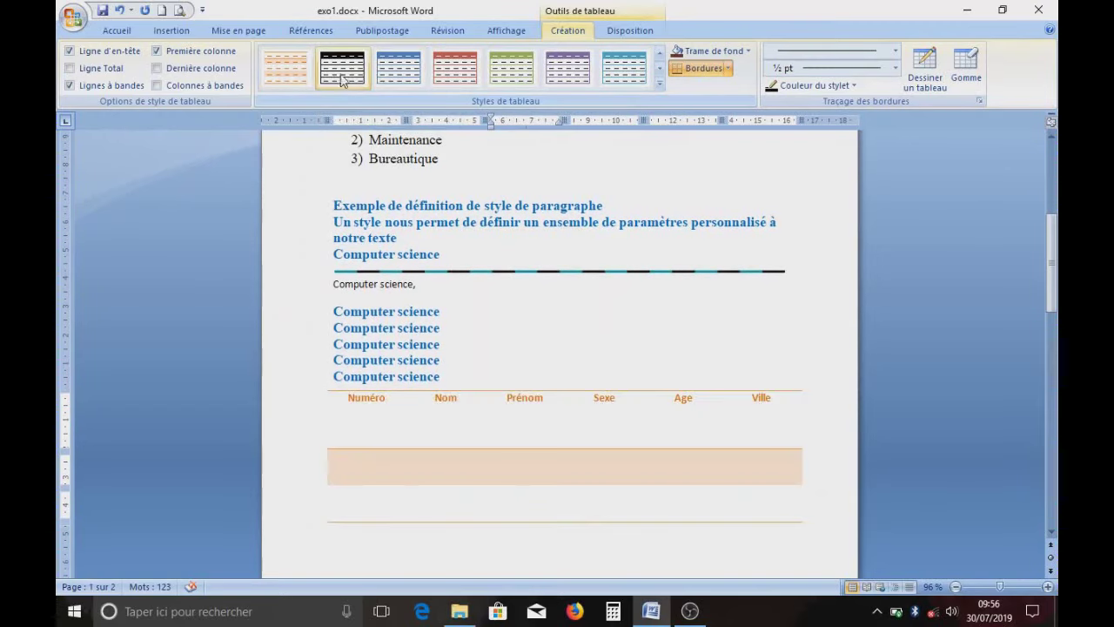
{"action": "scroll", "coordinate": [626, 69], "scroll_direction": "down", "scroll_amount": 1}
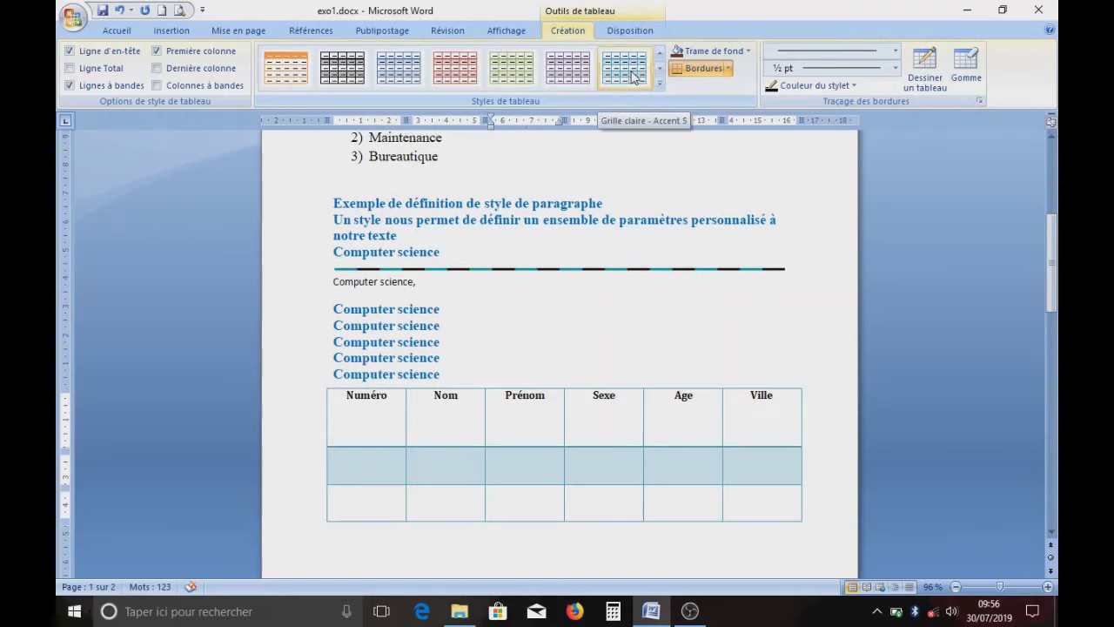
{"action": "left_click", "coordinate": [635, 77]}
{"action": "scroll", "coordinate": [644, 314], "scroll_direction": "down", "scroll_amount": 1}
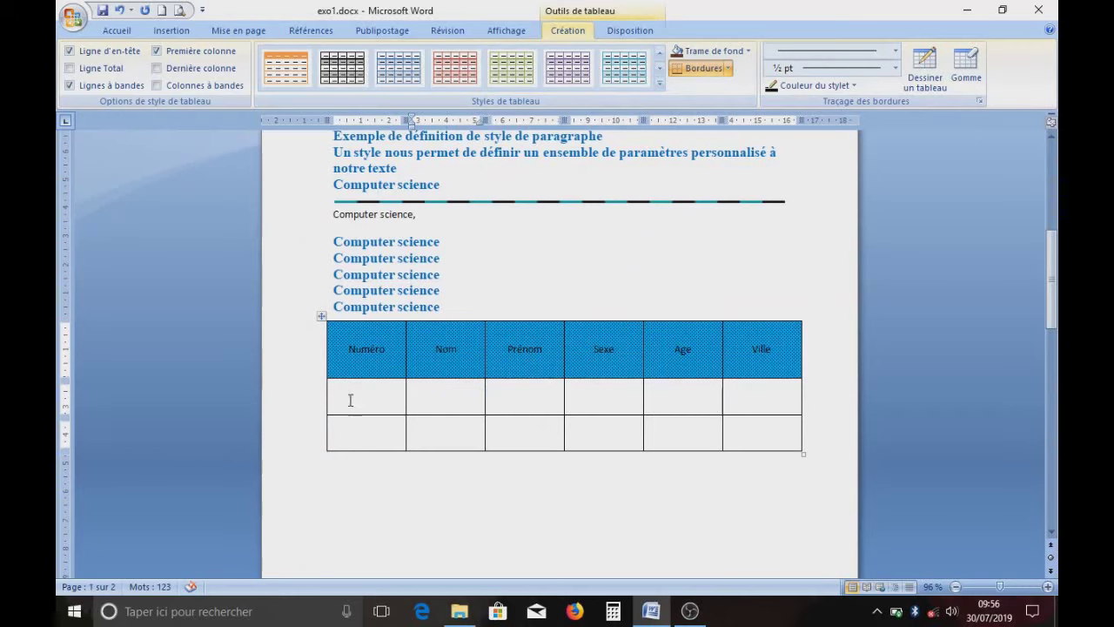
- Draw a horizontal line across each of the two rows below the header, dividing each into two rows
{"action": "scroll", "coordinate": [357, 403], "scroll_direction": "down", "scroll_amount": 2}
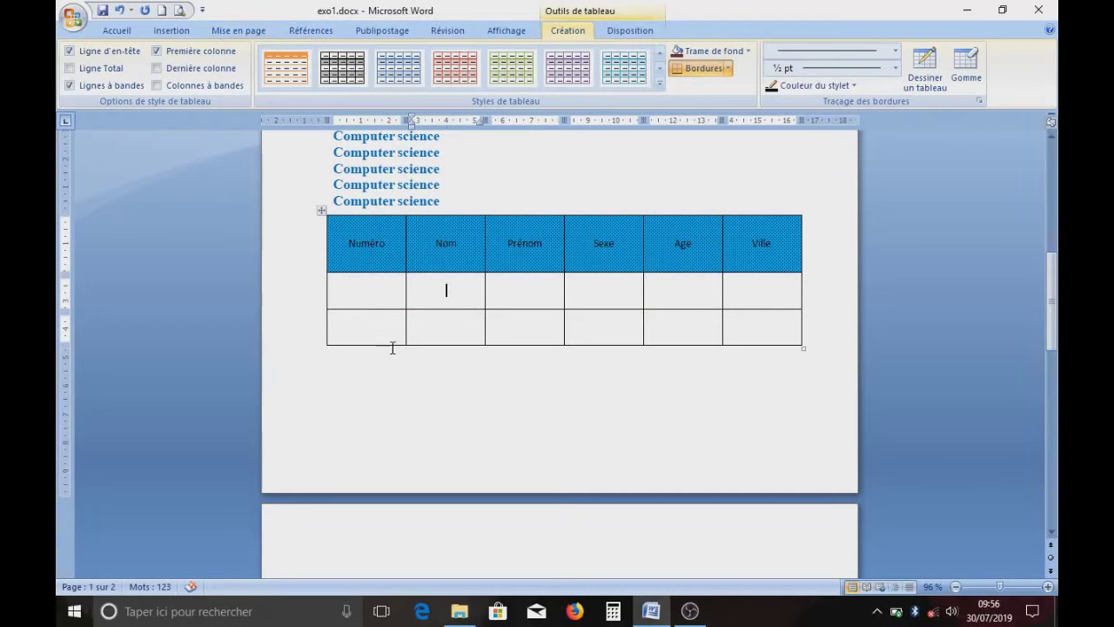
{"action": "left_click", "coordinate": [632, 33]}
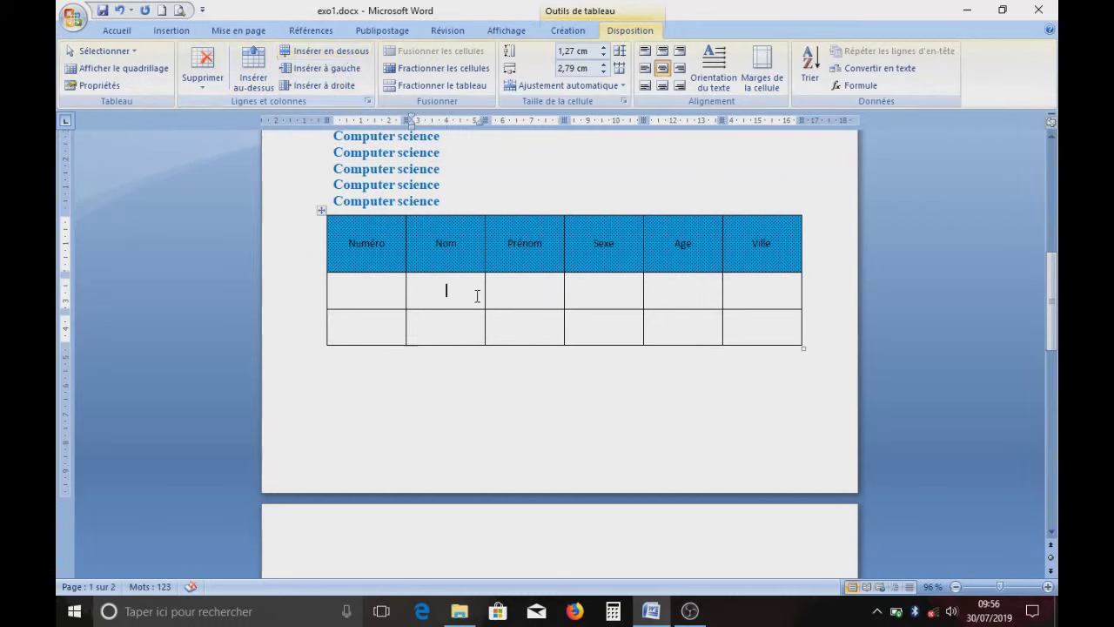
{"action": "left_click", "coordinate": [564, 35]}
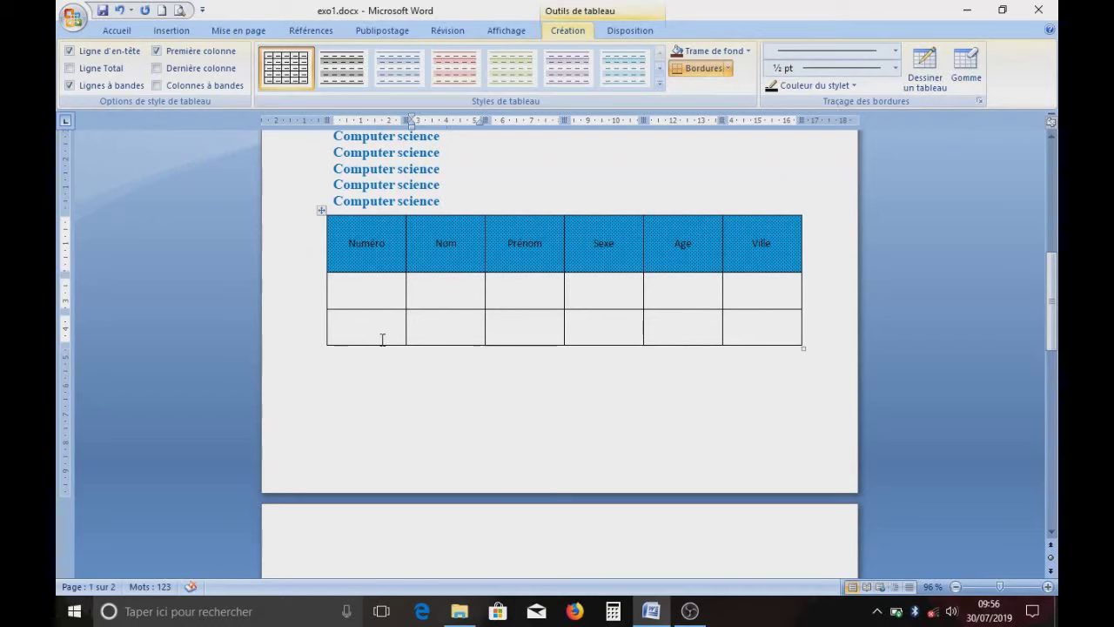
{"action": "left_click", "coordinate": [925, 84]}
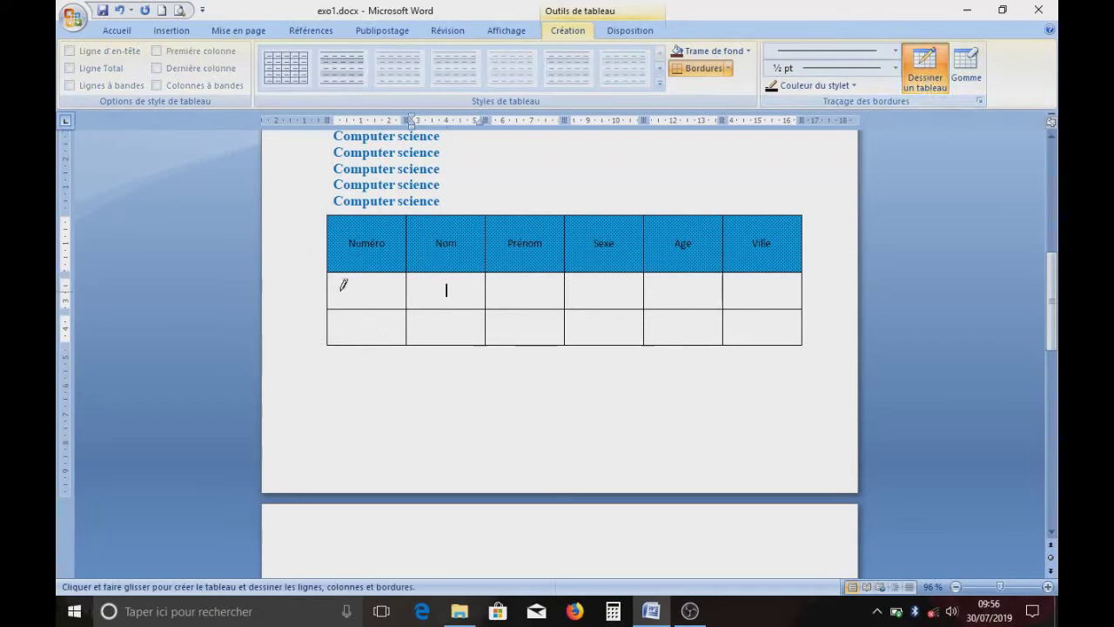
{"action": "left_click_drag", "start_coordinate": [327, 291], "coordinate": [836, 293]}
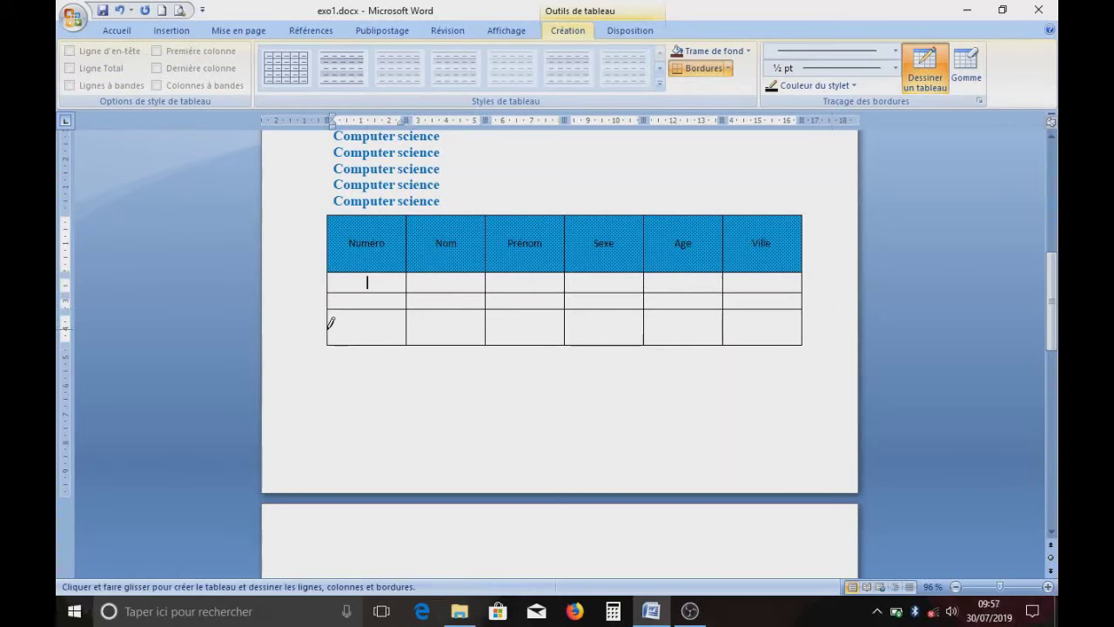
{"action": "left_click_drag", "start_coordinate": [331, 322], "coordinate": [761, 326]}
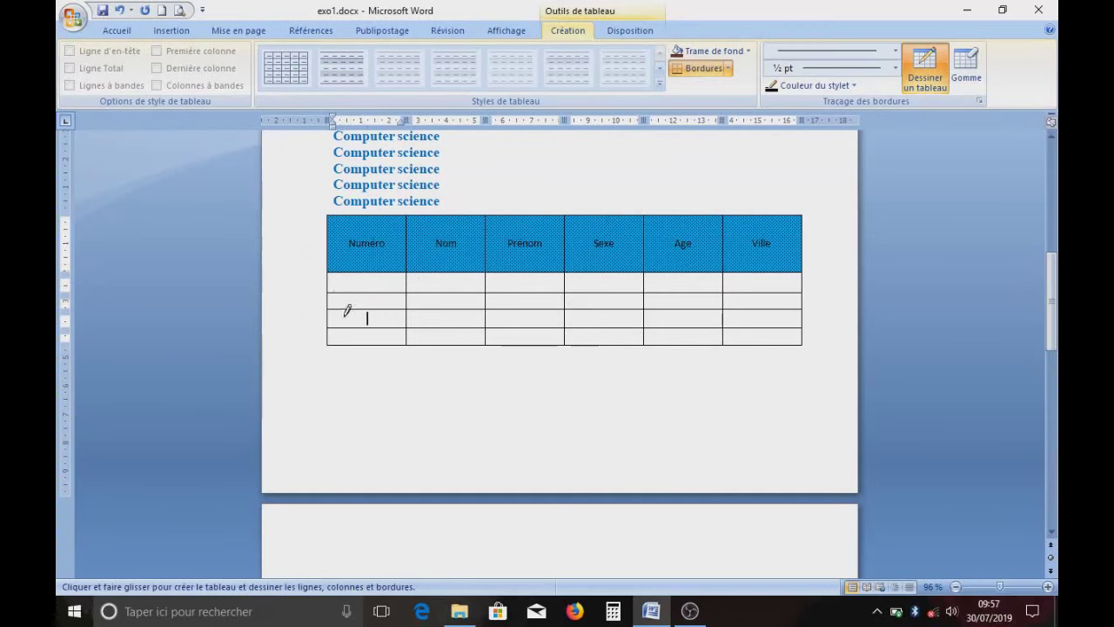
{"action": "scroll", "coordinate": [383, 374], "scroll_direction": "up", "scroll_amount": 5}
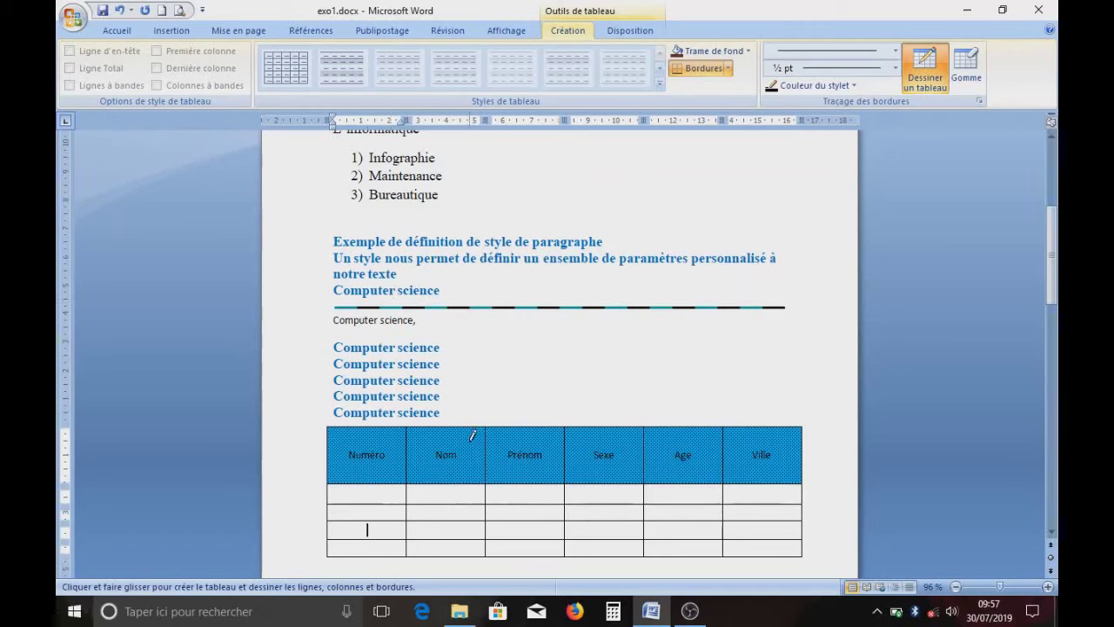
{"action": "scroll", "coordinate": [465, 425], "scroll_direction": "down", "scroll_amount": 1}
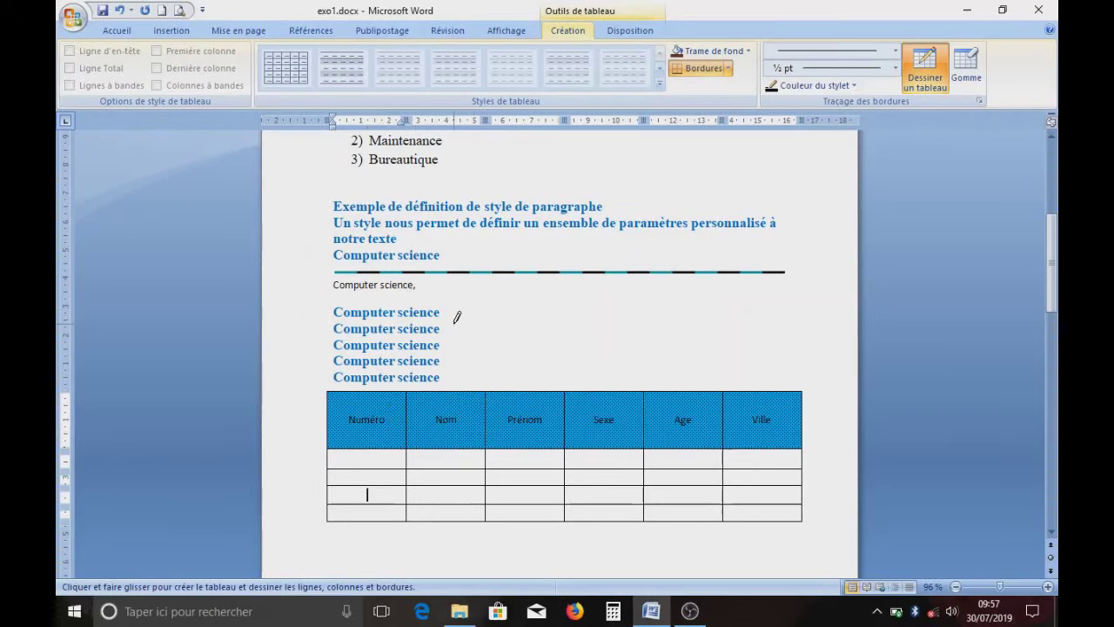
{"action": "scroll", "coordinate": [472, 301], "scroll_direction": "down", "scroll_amount": 3}
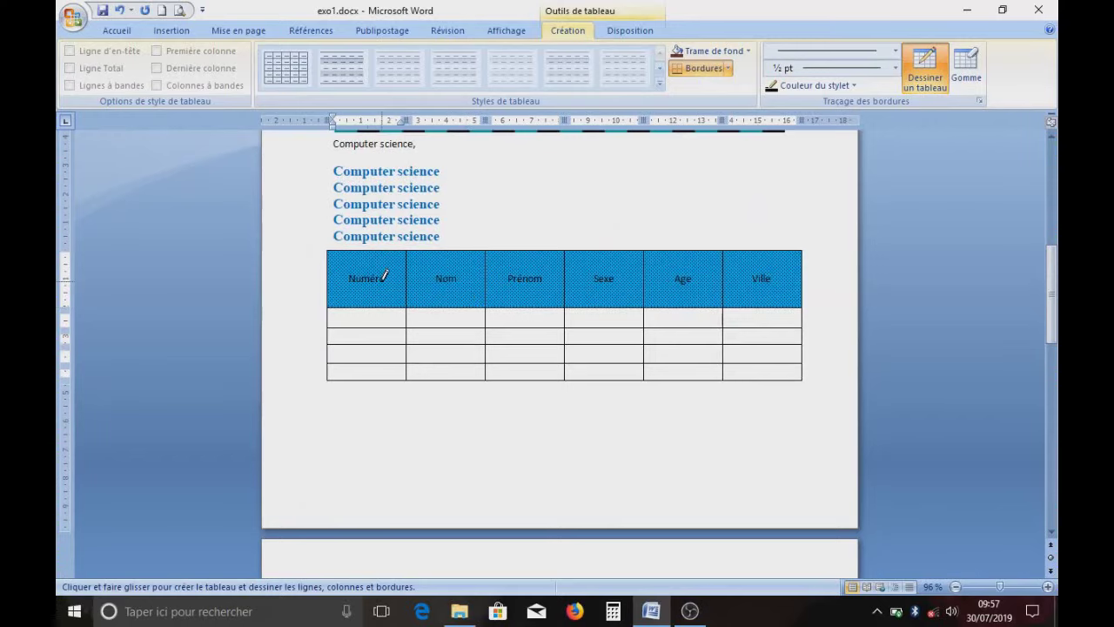
{"action": "scroll", "coordinate": [386, 286], "scroll_direction": "up", "scroll_amount": 2}
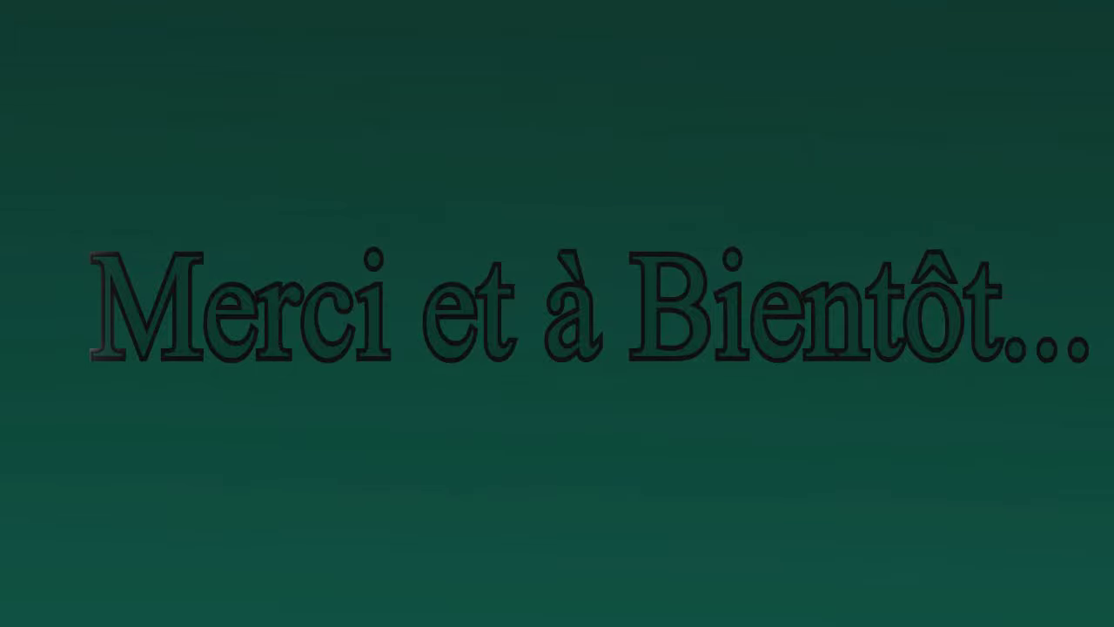